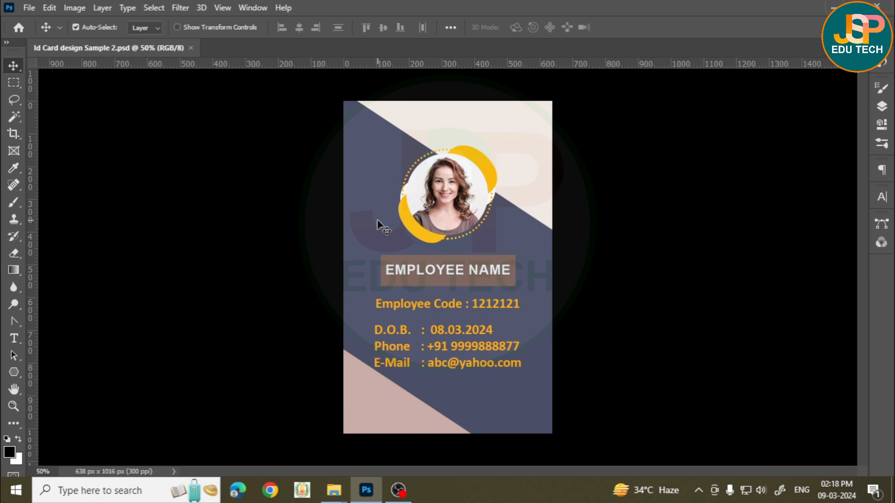
# Create a new document 54 mm wide and 86 mm high at 300 pixels/inch in RGB Color
pyautogui.hotkey('ctrl', 'n')
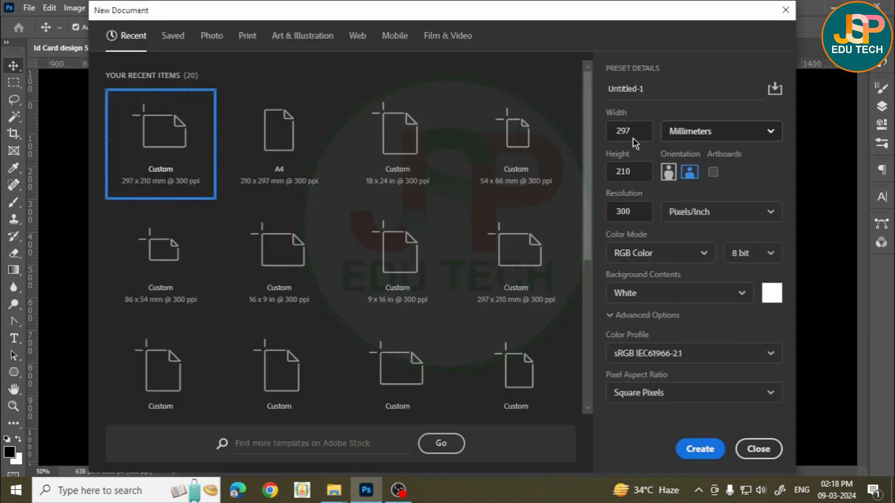
pyautogui.click(606, 134)
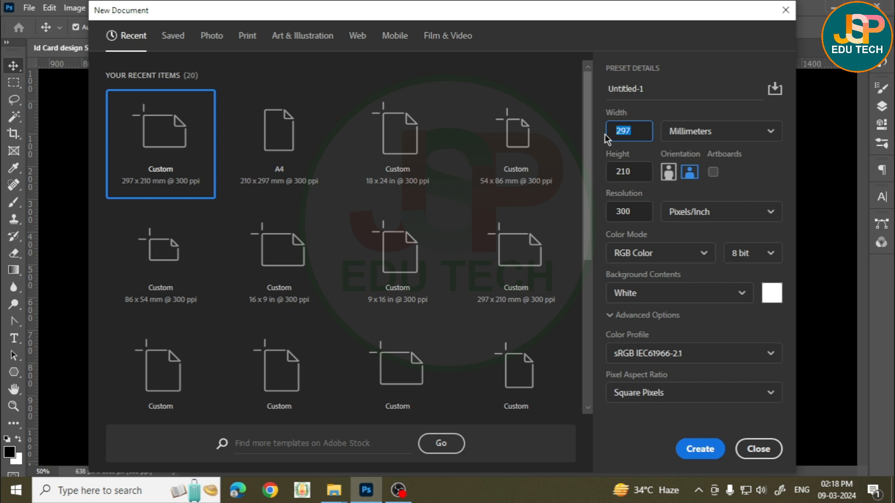
pyautogui.write('54')
pyautogui.press('Tab')
pyautogui.write('86')
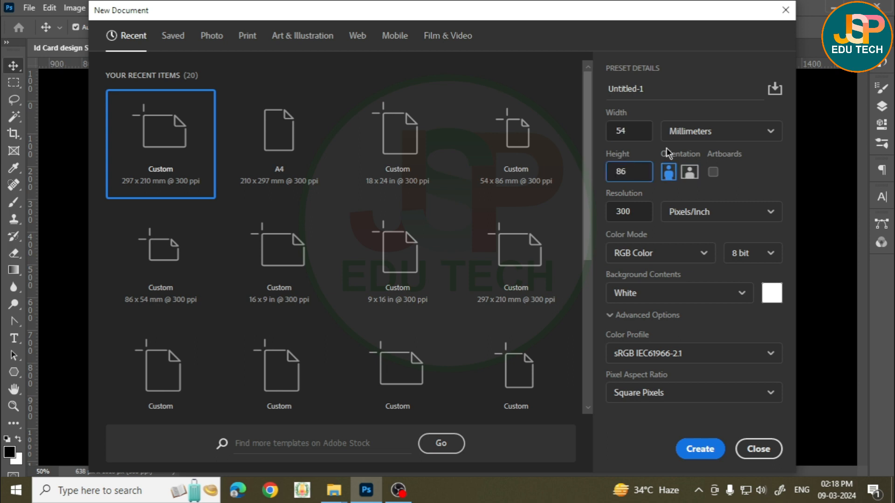
pyautogui.click(700, 449)
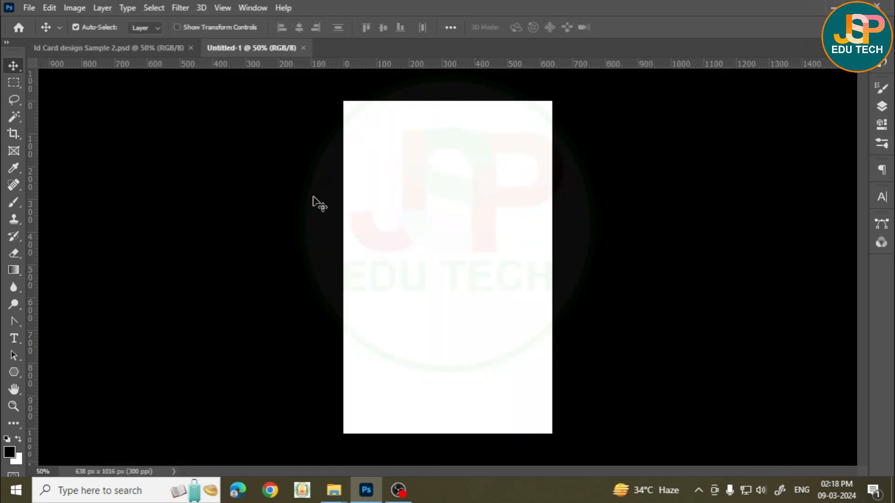
# Check the sample card's background, return to the blank document and draw a black rectangle about 732 × 758 px over its upper part
pyautogui.click(138, 46)
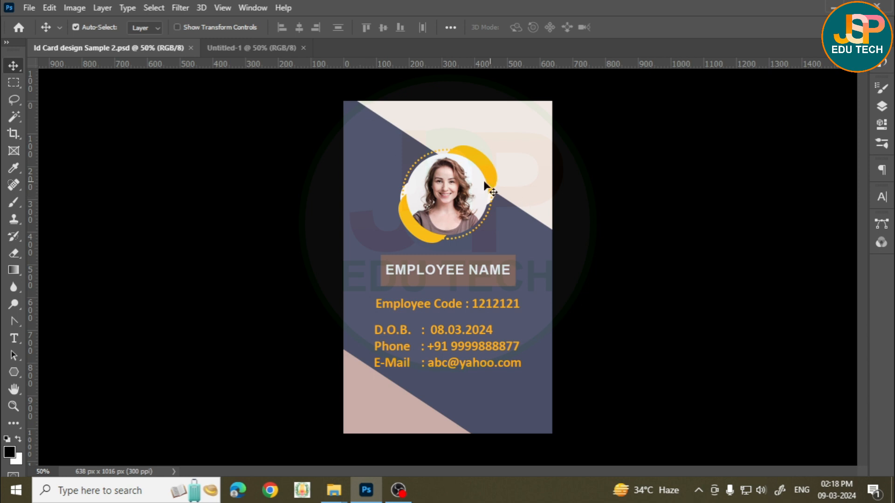
pyautogui.click(522, 235)
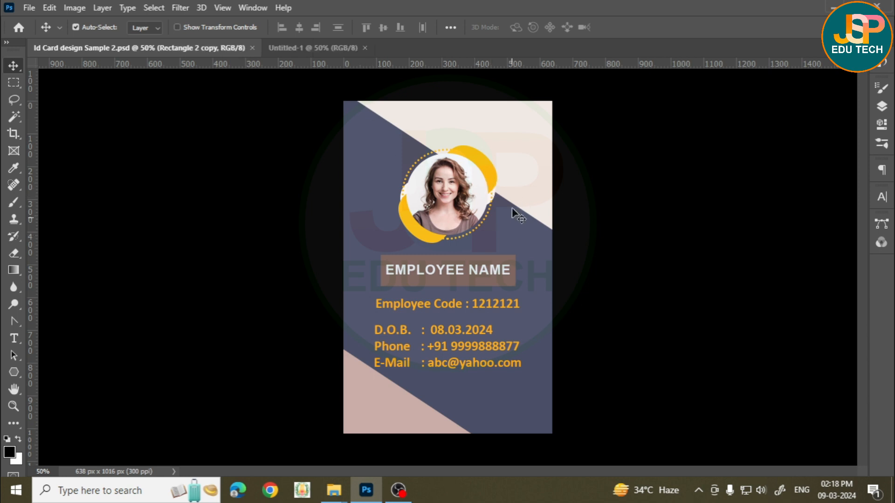
pyautogui.click(331, 48)
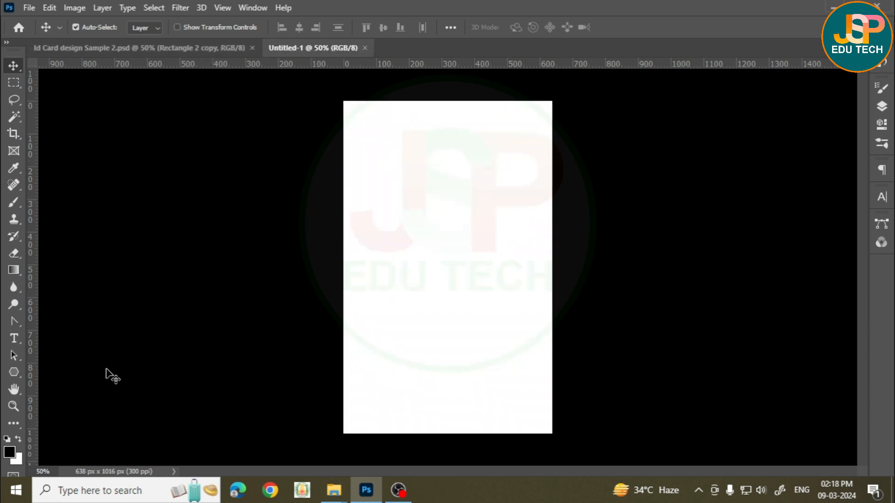
pyautogui.click(14, 373)
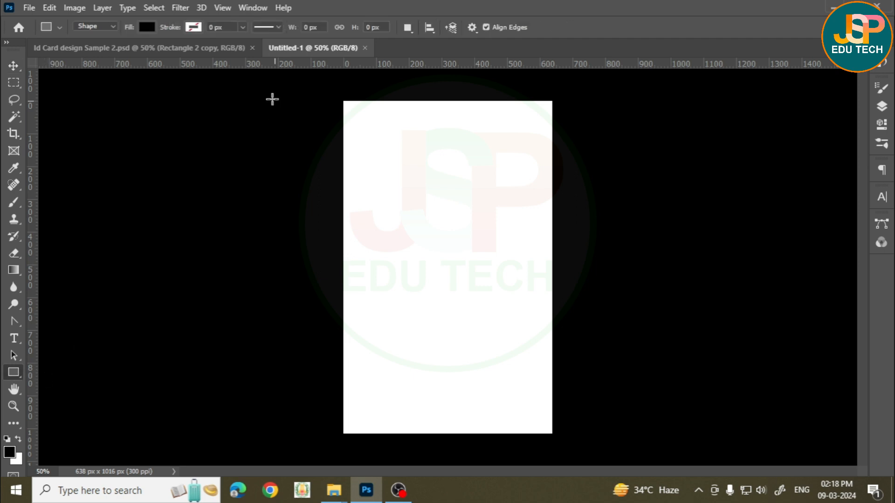
pyautogui.moveTo(322, 90); pyautogui.dragTo(561, 339)
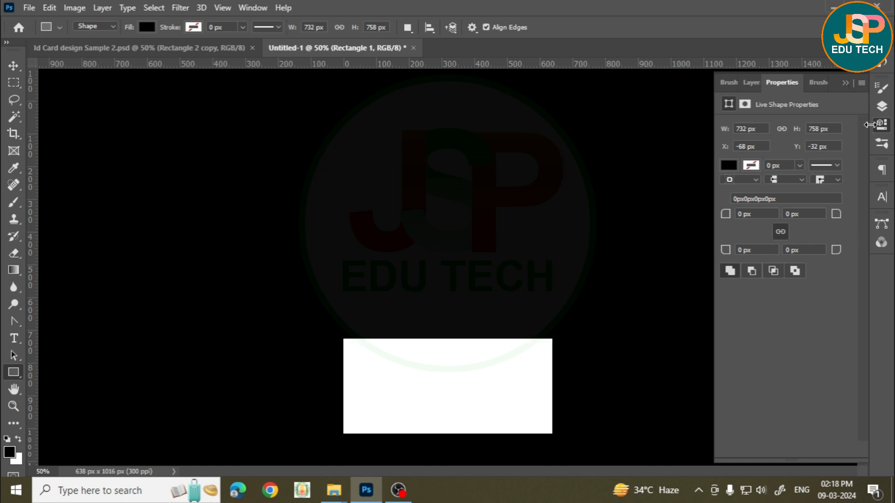
pyautogui.click(757, 84)
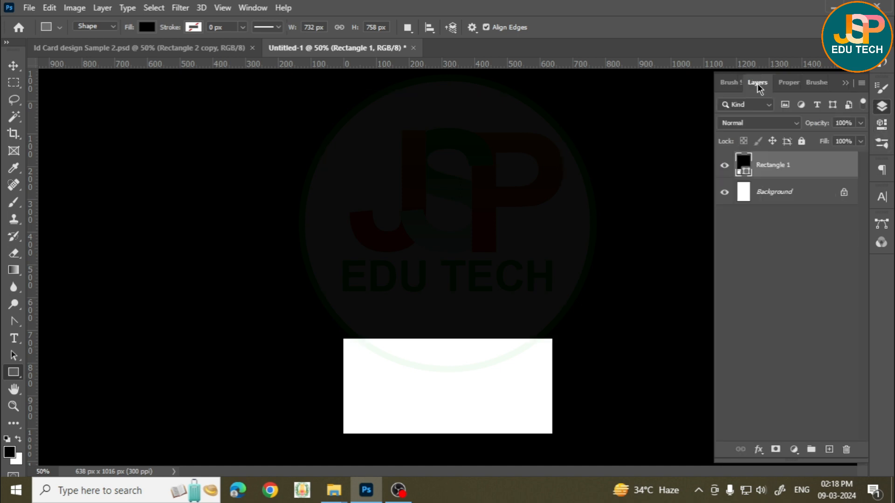
pyautogui.doubleClick(744, 172)
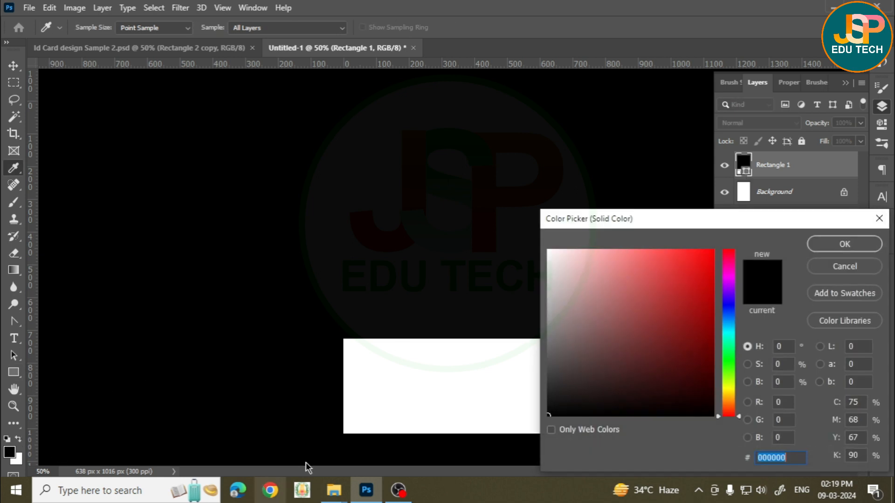
pyautogui.click(201, 52)
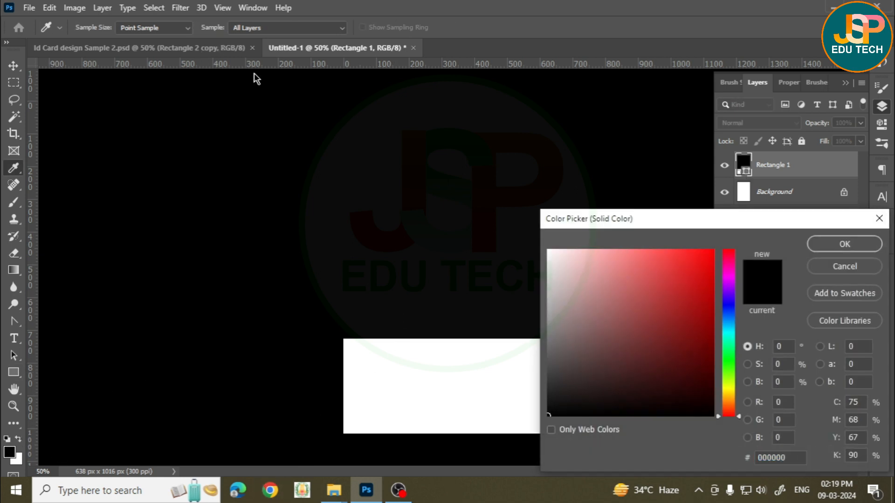
pyautogui.click(830, 246)
# Copy the dusty pink background rectangle from Id Card design Sample 2.psd into the new document
pyautogui.click(223, 53)
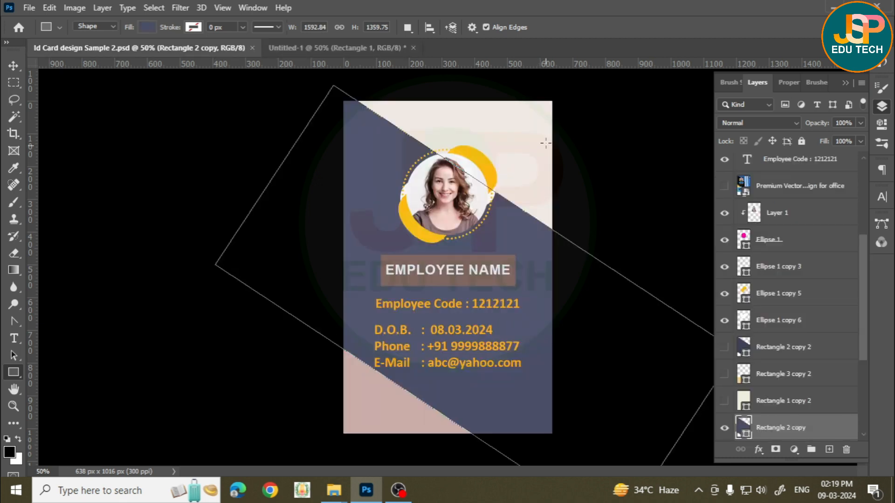
pyautogui.press('Return')
pyautogui.click(14, 65)
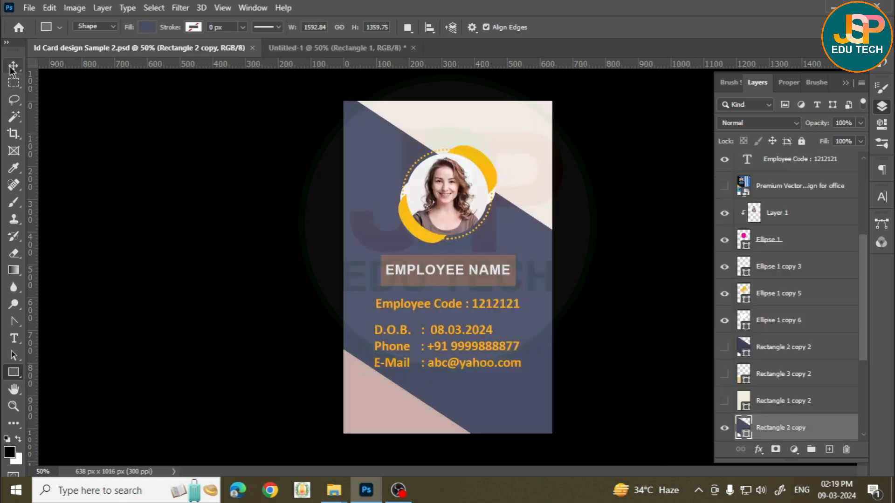
pyautogui.click(510, 140)
pyautogui.moveTo(415, 404); pyautogui.dragTo(456, 261)
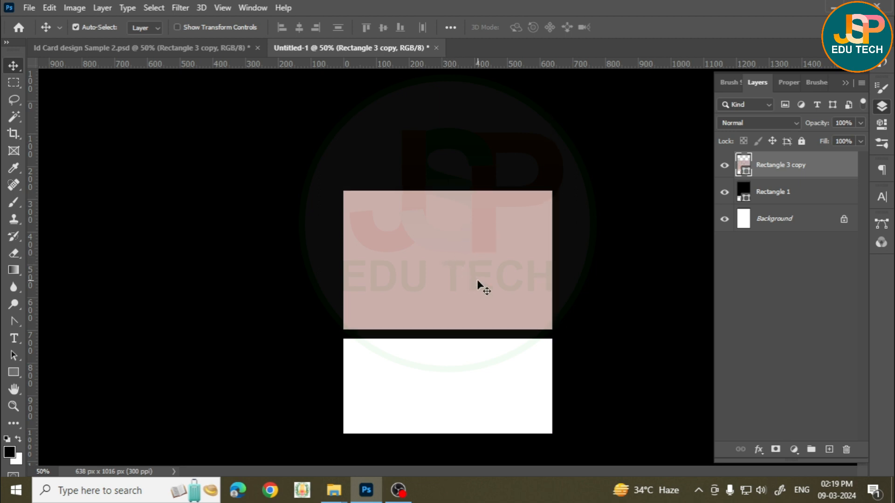
# Fill the black rectangle with the dusty pink c9ada7 sampled from the copied rectangle
pyautogui.click(510, 340)
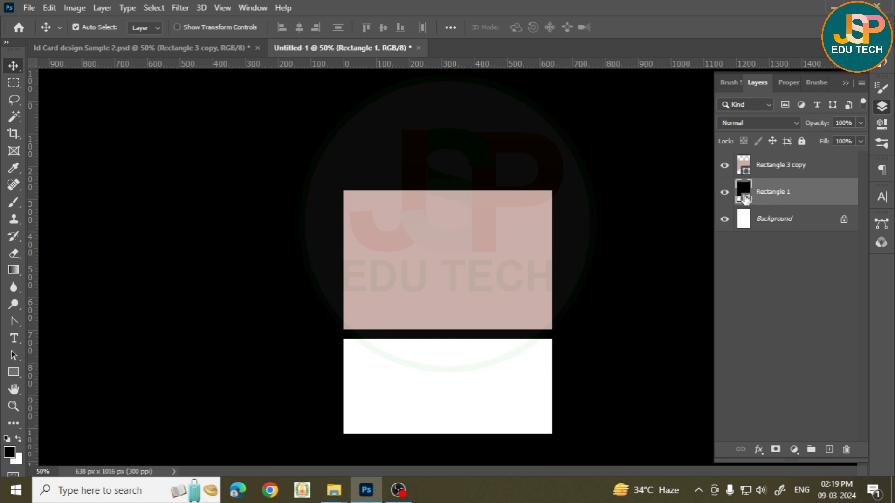
pyautogui.doubleClick(744, 189)
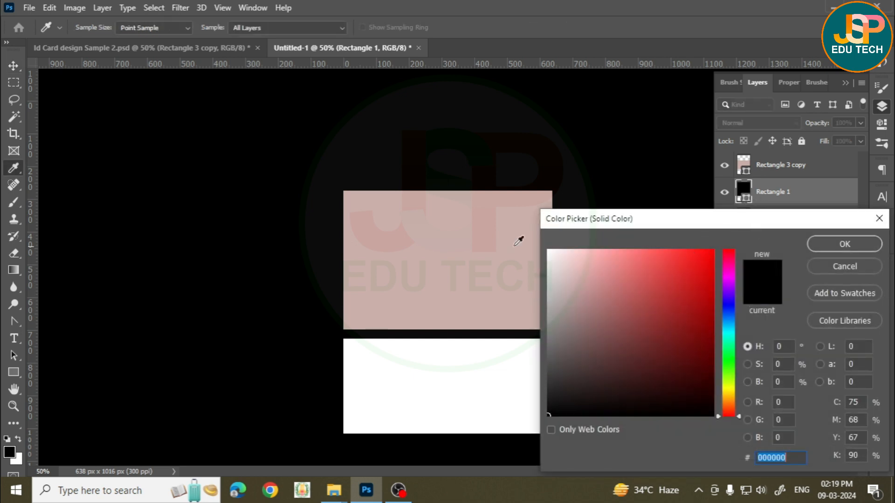
pyautogui.click(497, 235)
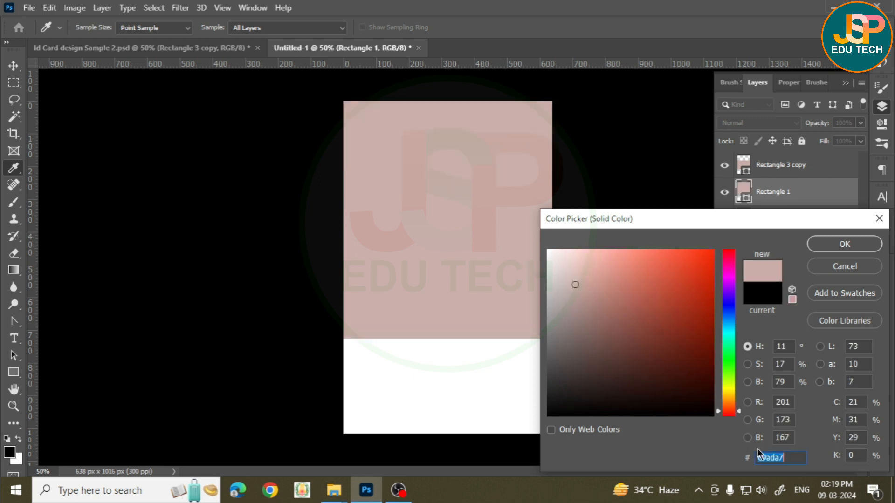
pyautogui.moveTo(725, 223); pyautogui.dragTo(574, 118)
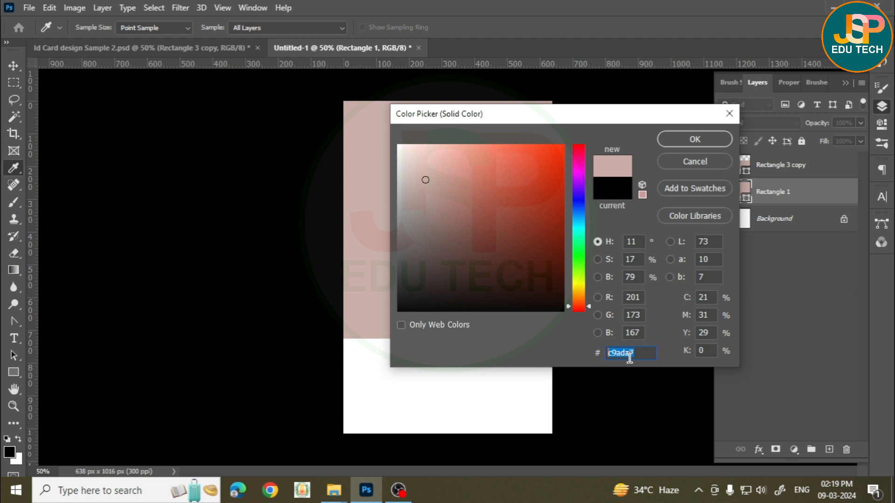
pyautogui.click(699, 143)
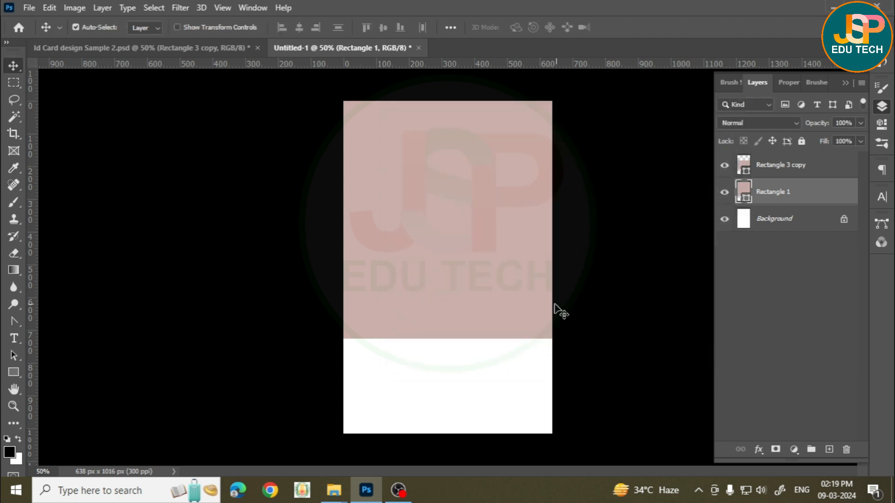
# Delete the copied pink rectangle and draw a new dusty pink one about 826 × 366 px over the card's white lower area
pyautogui.click(777, 167)
pyautogui.moveTo(485, 268); pyautogui.dragTo(485, 367)
pyautogui.press('Delete')
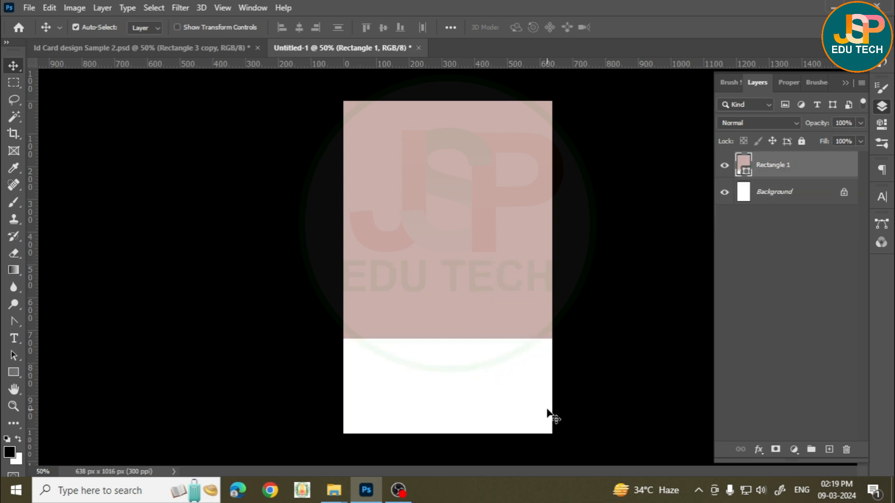
pyautogui.click(14, 372)
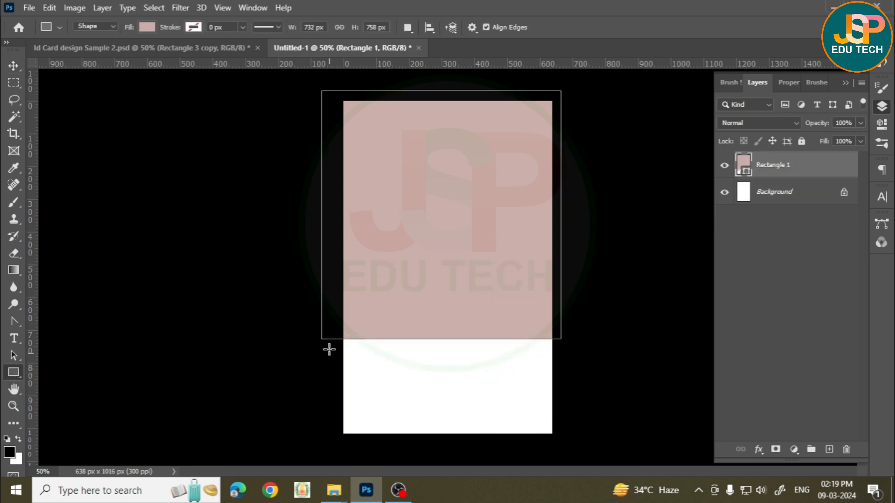
pyautogui.moveTo(311, 338); pyautogui.dragTo(582, 457)
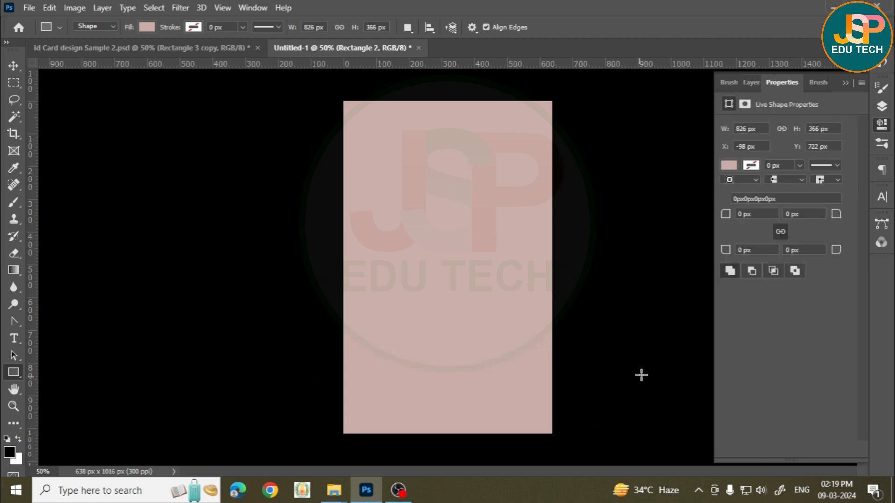
# Lighten the upper rectangle's fill to a pale pink and deselect all layers
pyautogui.click(753, 82)
pyautogui.doubleClick(746, 200)
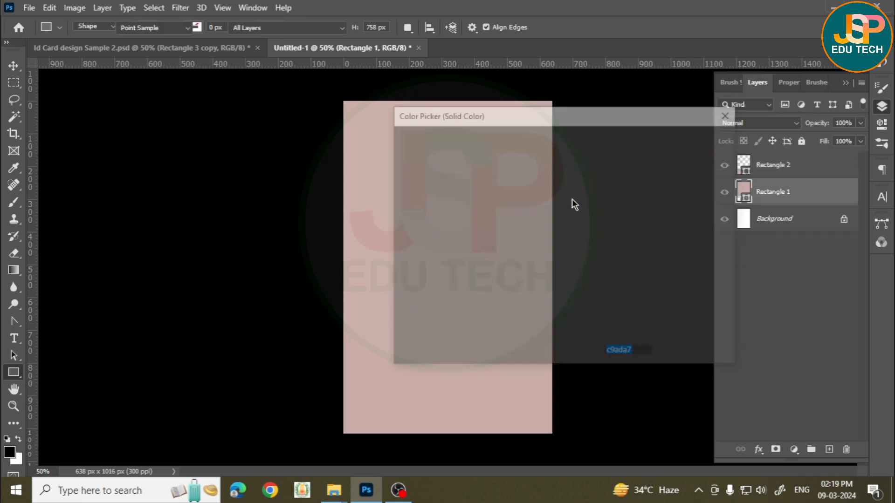
pyautogui.moveTo(424, 180); pyautogui.dragTo(425, 144)
pyautogui.click(694, 143)
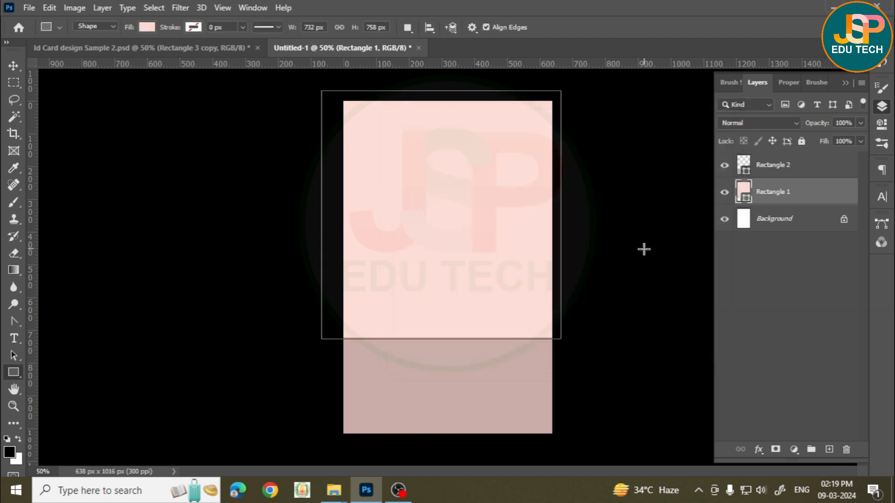
pyautogui.click(14, 65)
pyautogui.click(679, 364)
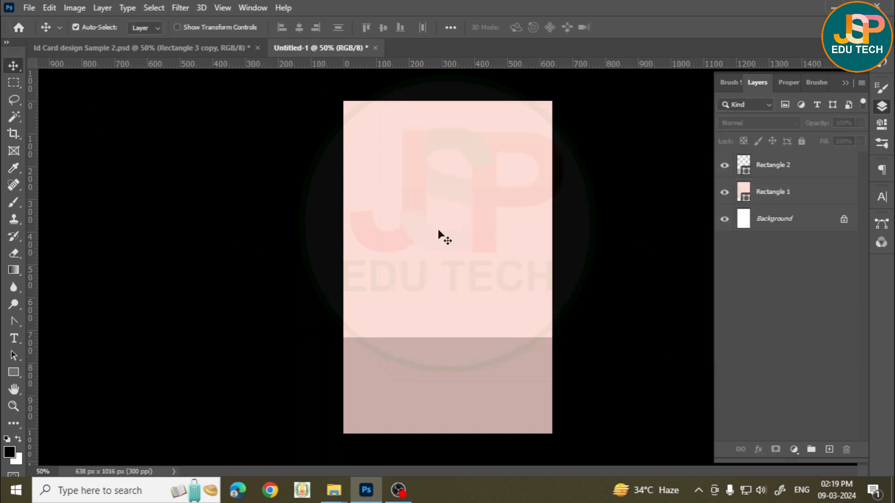
# Compare with the sample ID card, return to the new document and activate the Ellipse tool
pyautogui.click(183, 48)
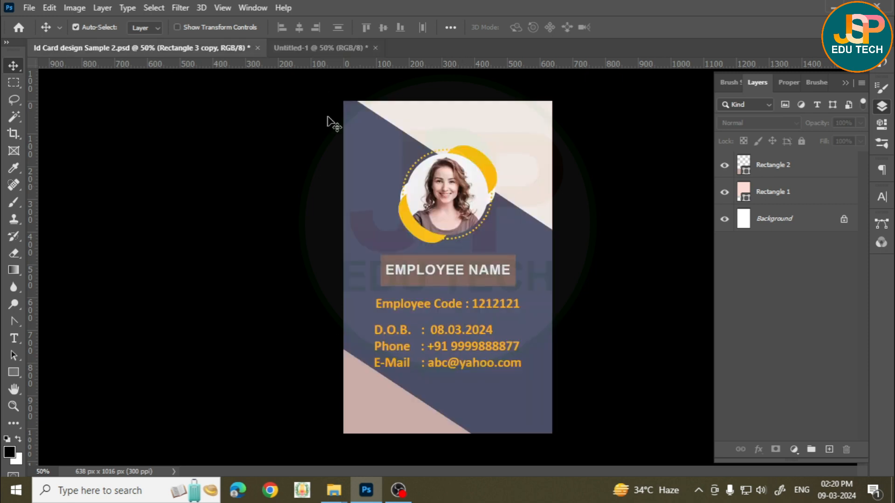
pyautogui.click(301, 52)
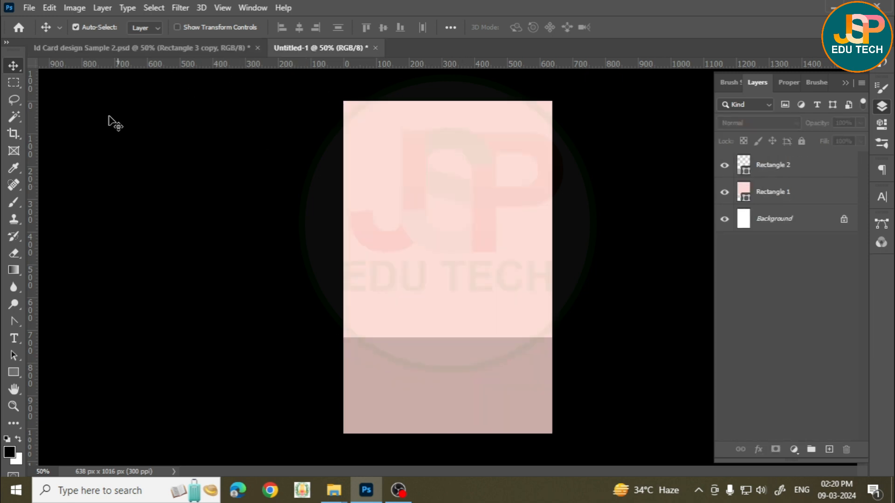
pyautogui.click(17, 375)
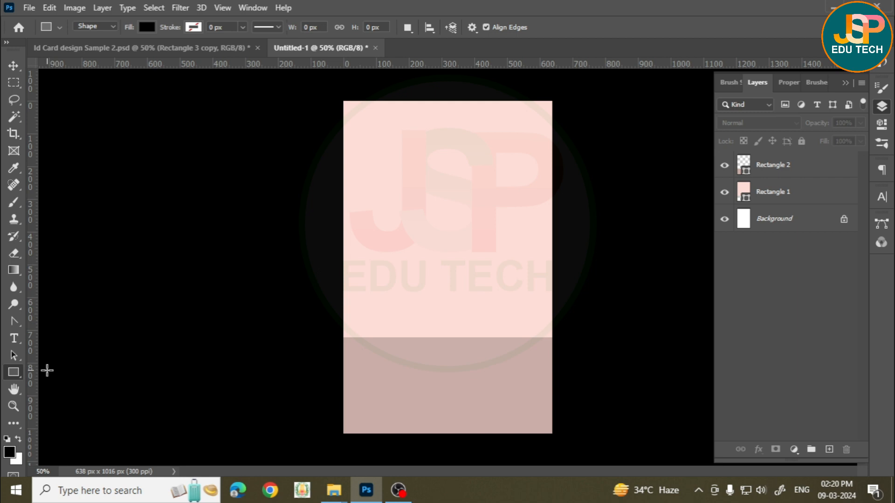
pyautogui.rightClick(14, 373)
pyautogui.click(66, 397)
# Add a guide layout to the canvas with 2 columns, 2 rows, 20 px margins on all sides and centered columns
pyautogui.click(223, 8)
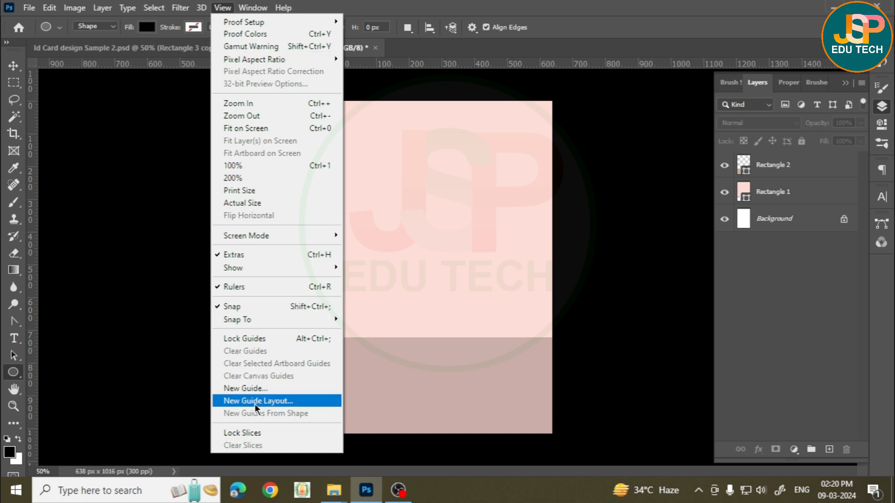
pyautogui.click(287, 404)
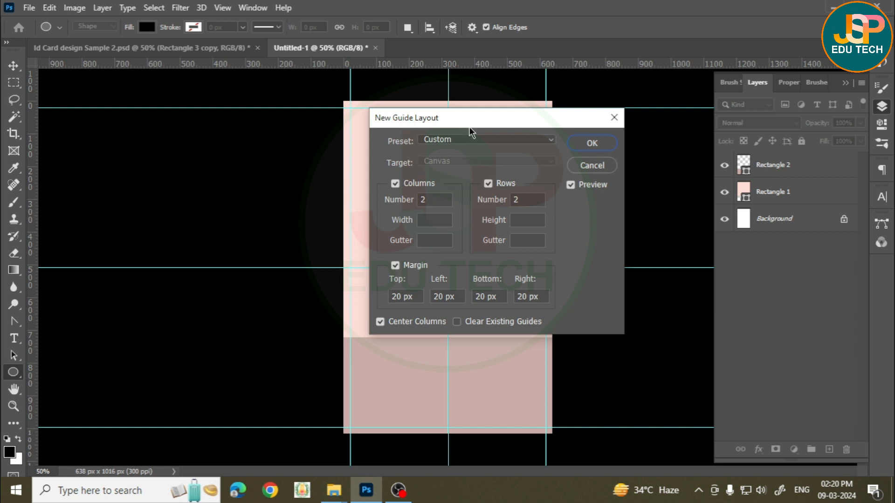
pyautogui.moveTo(478, 120); pyautogui.dragTo(593, 116)
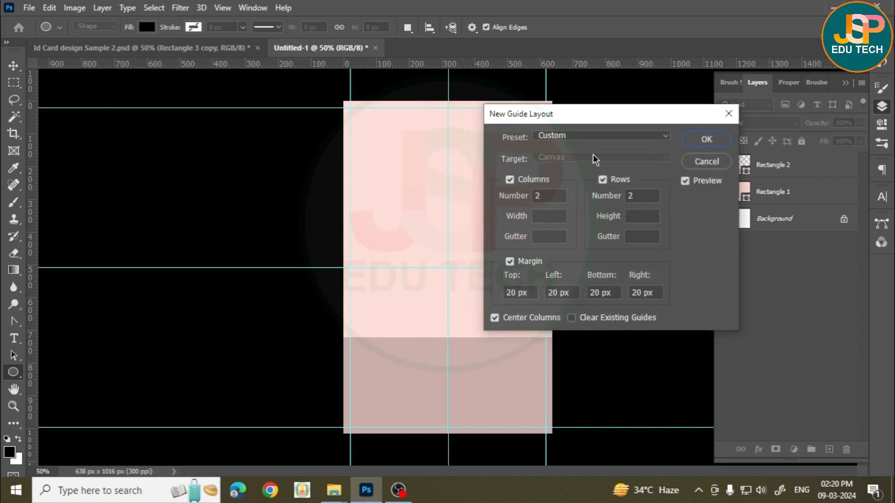
pyautogui.click(510, 182)
pyautogui.click(510, 181)
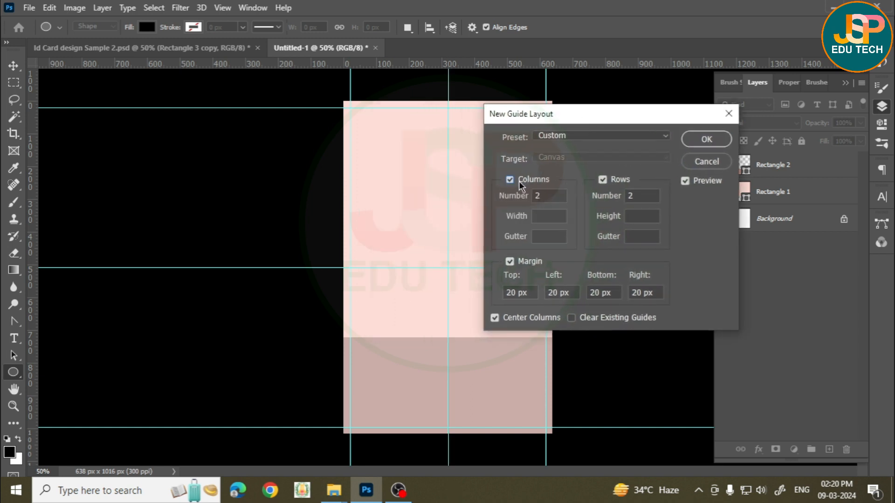
pyautogui.click(604, 181)
pyautogui.click(605, 181)
pyautogui.moveTo(585, 122); pyautogui.dragTo(666, 170)
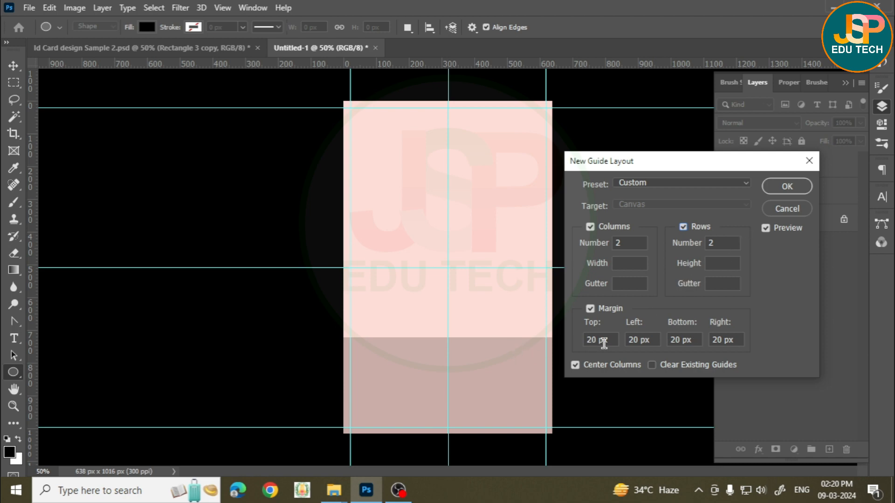
pyautogui.moveTo(608, 339); pyautogui.dragTo(544, 121)
pyautogui.click(794, 187)
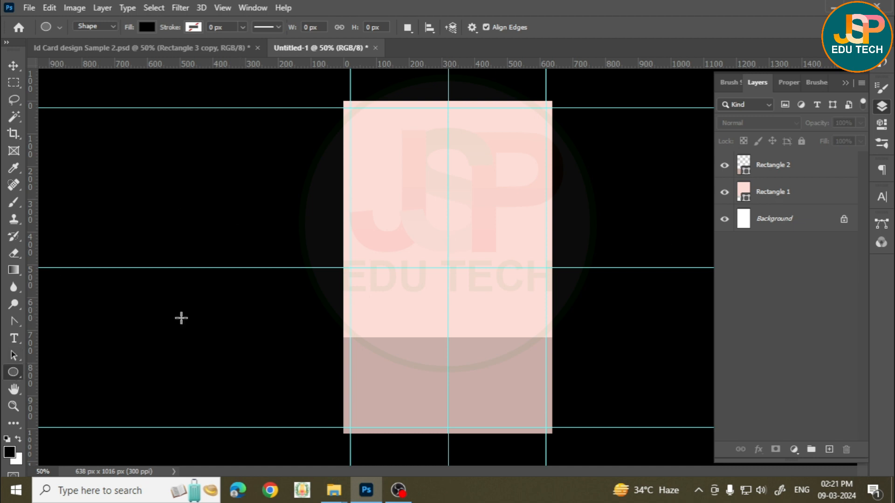
# Draw a black circle about 198 px wide, centred on the vertical centre guide in the card's upper half
pyautogui.moveTo(446, 183); pyautogui.dragTo(480, 220)
pyautogui.hotkey('alt', 'shift')
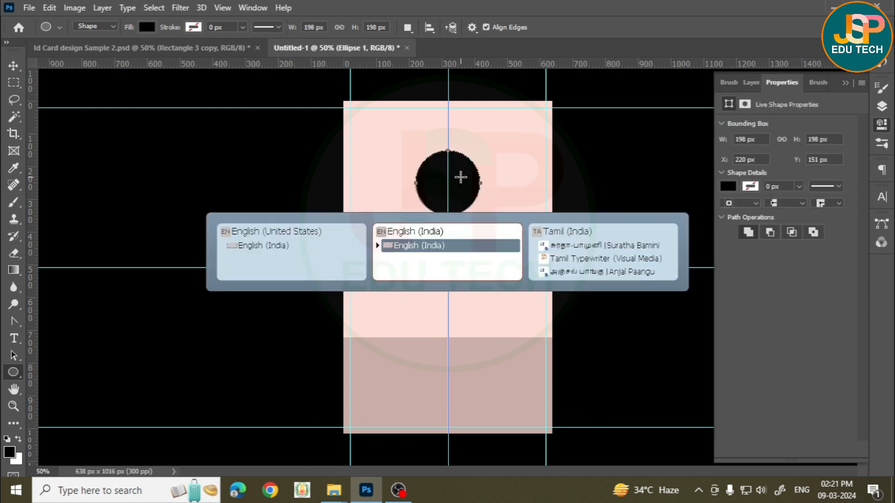
pyautogui.press('v')
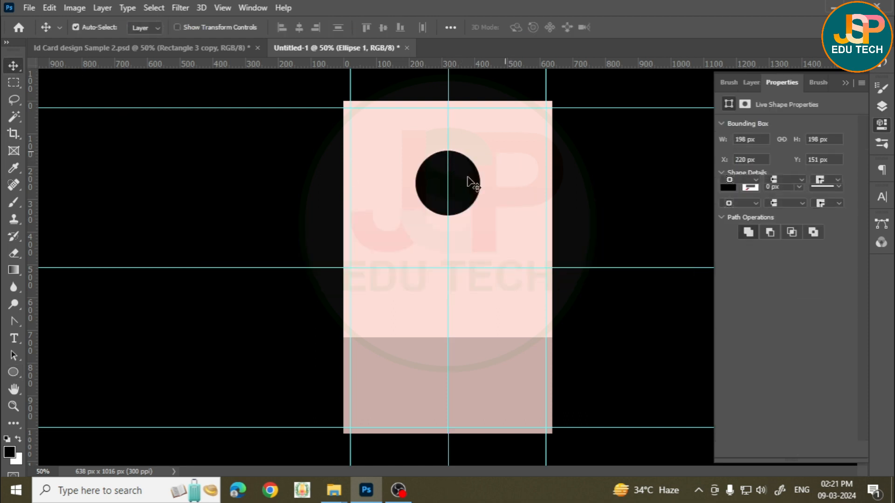
# Examine the yellow ellipse around the photo in the sample ID card and return to the new document
pyautogui.click(232, 48)
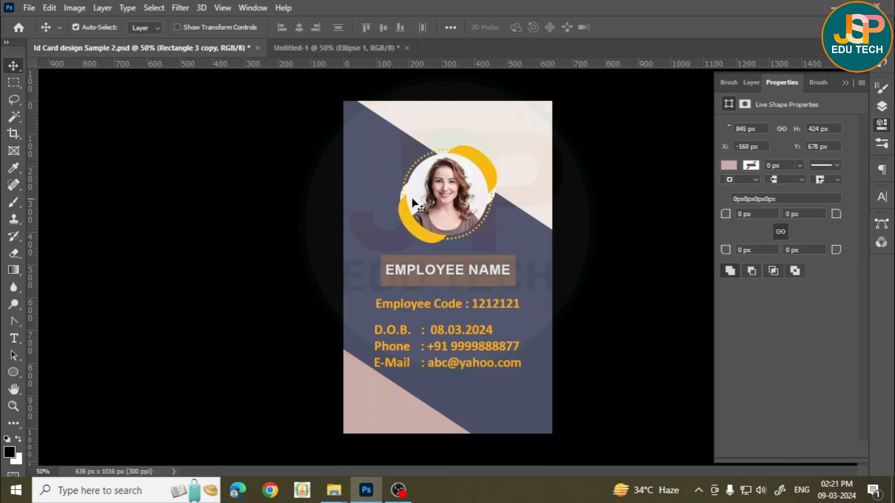
pyautogui.click(478, 165)
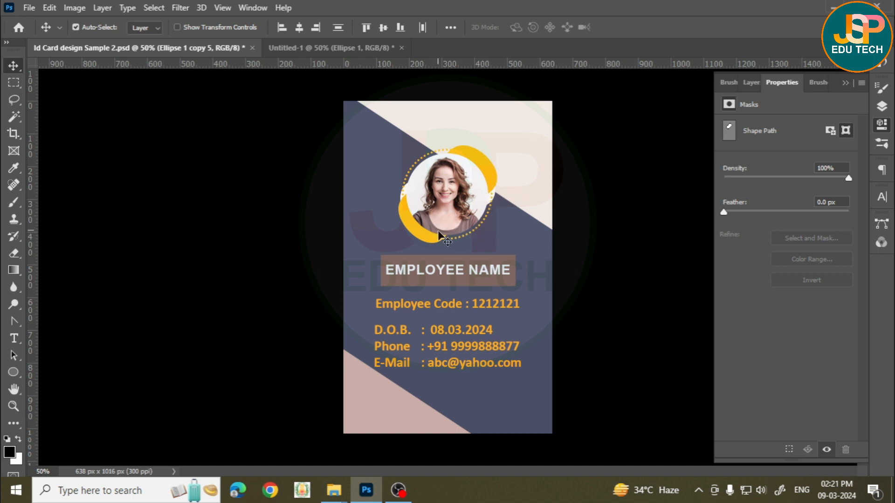
pyautogui.click(370, 48)
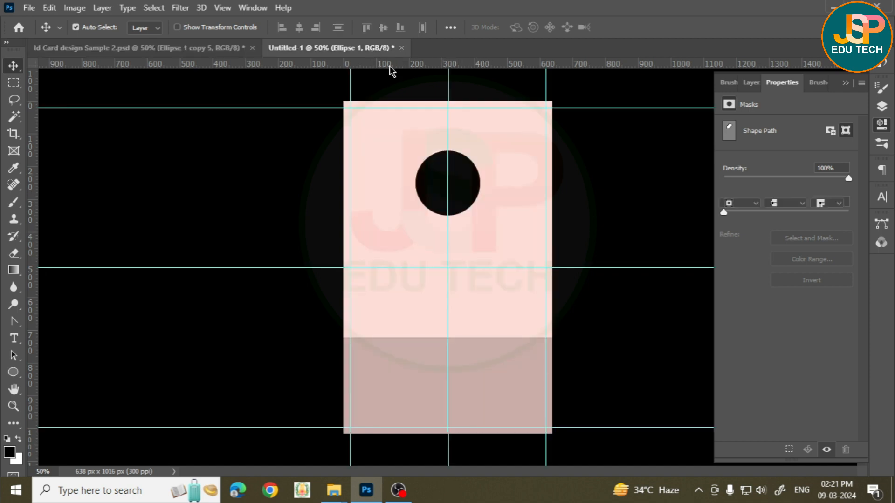
# Duplicate the black circle, place the copy beneath the original and enlarge it about its centre to about 258 px
pyautogui.click(752, 83)
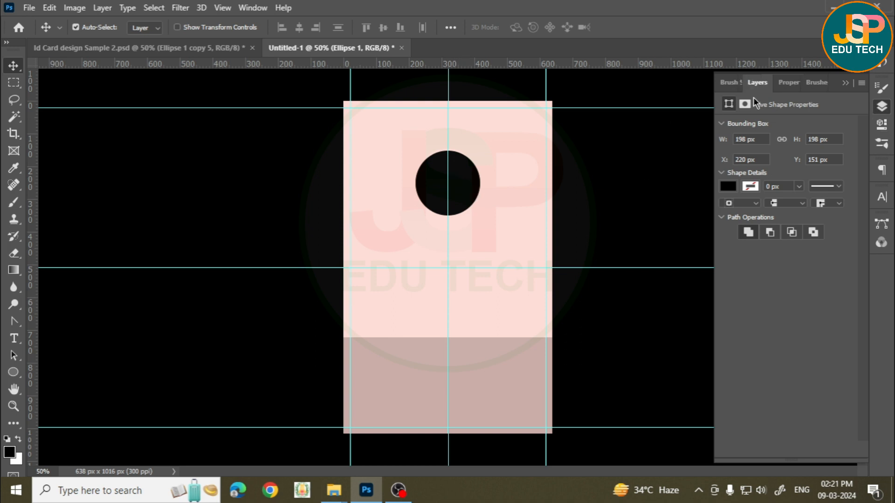
pyautogui.hotkey('ctrl', 'j')
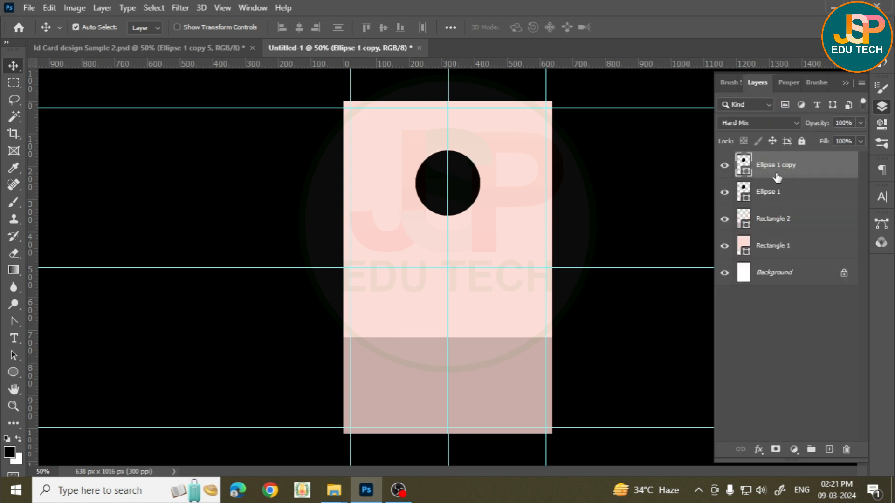
pyautogui.moveTo(773, 174); pyautogui.dragTo(771, 205)
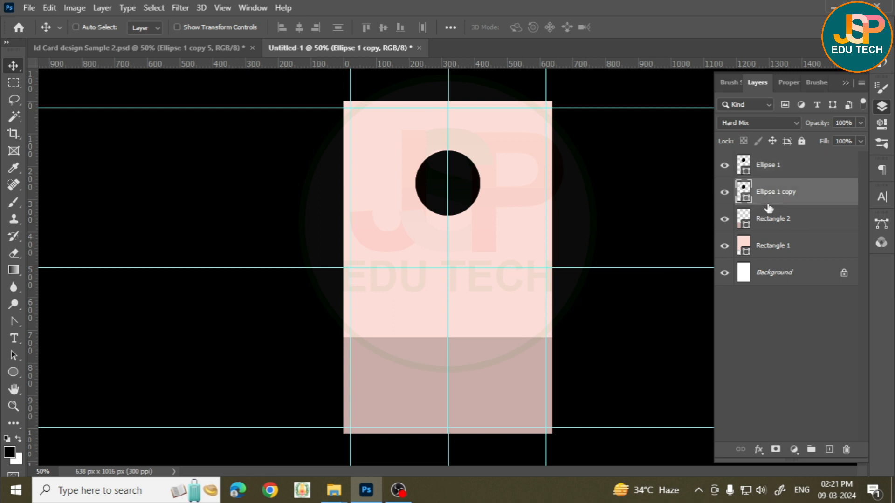
pyautogui.hotkey('ctrl', 't')
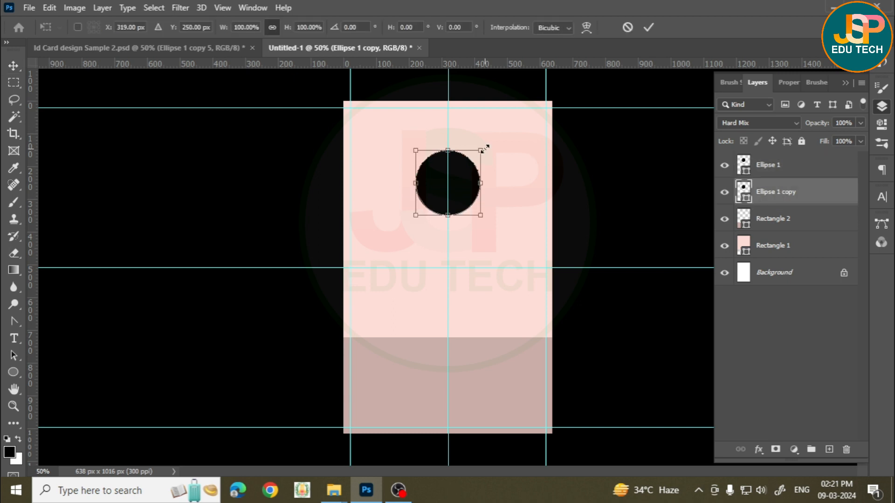
pyautogui.moveTo(485, 148); pyautogui.dragTo(497, 141)
pyautogui.press('Return')
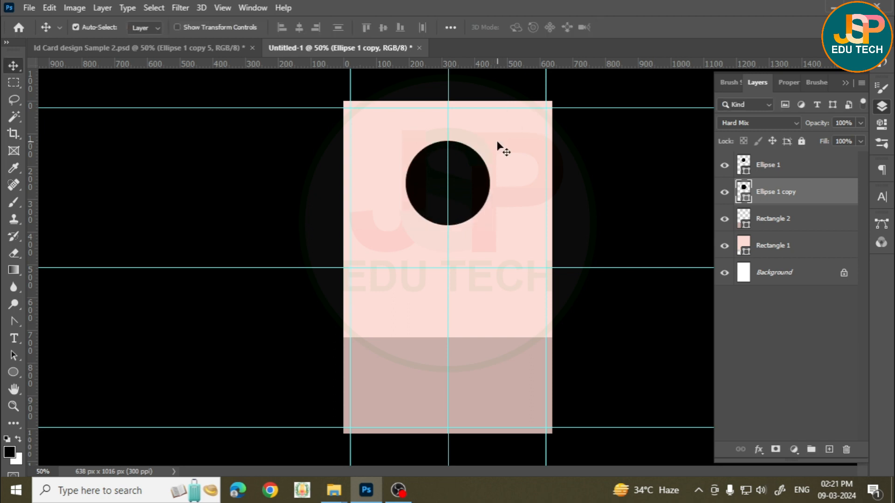
# Fill the smaller circle with the pale pink sampled from the card background, fddbd4
pyautogui.doubleClick(744, 165)
pyautogui.click(370, 136)
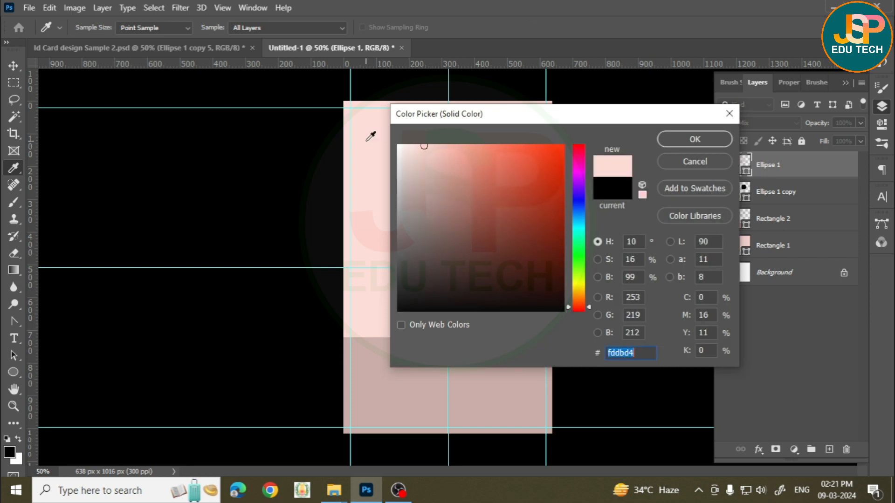
pyautogui.press('Return')
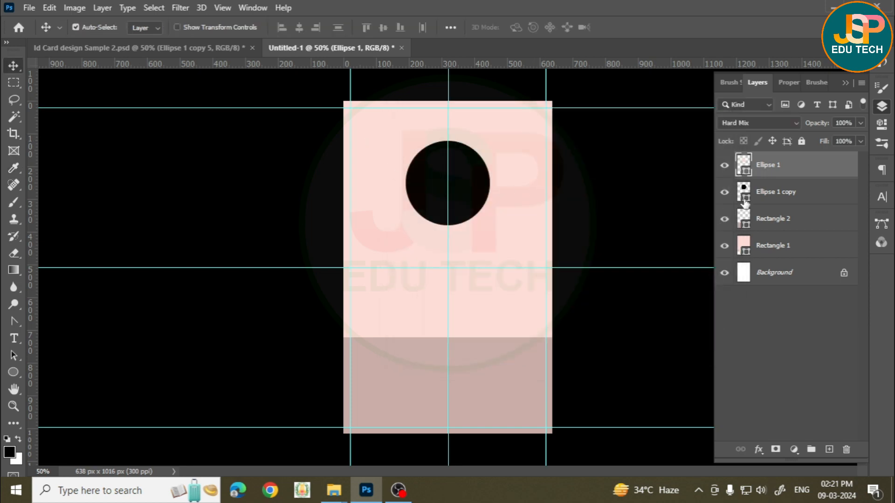
# Toggle the larger circle's visibility to inspect the smaller circle above it, leaving the larger circle shown and selected
pyautogui.click(724, 193)
pyautogui.click(724, 193)
pyautogui.click(724, 192)
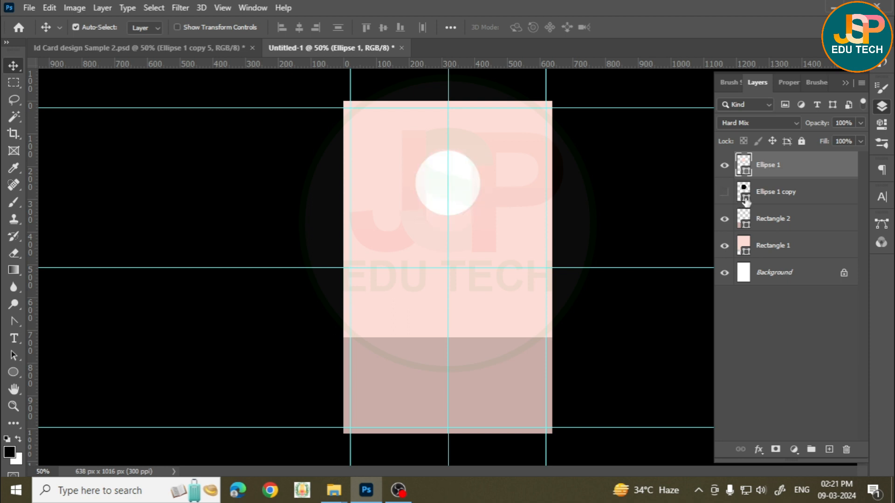
pyautogui.click(746, 200)
pyautogui.click(724, 193)
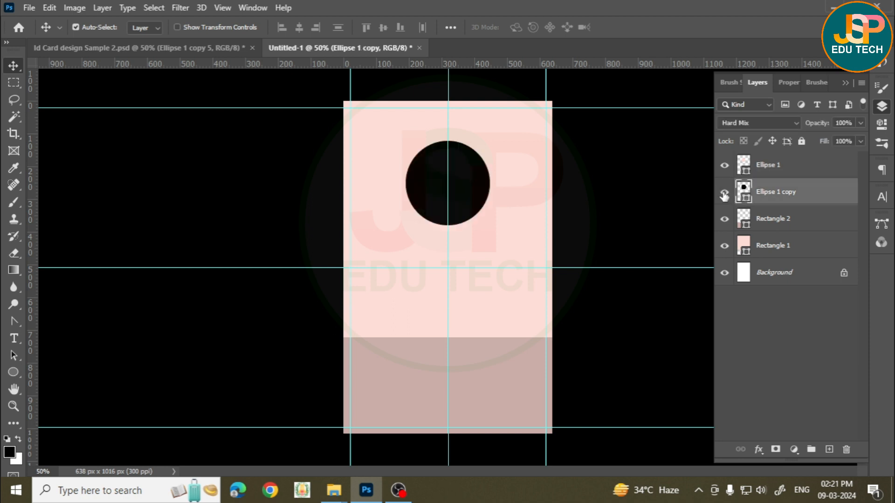
# Try moving the two circles apart to check their overlap and undo the smaller circle's move
pyautogui.moveTo(480, 210); pyautogui.dragTo(504, 252)
pyautogui.moveTo(454, 168); pyautogui.dragTo(485, 165)
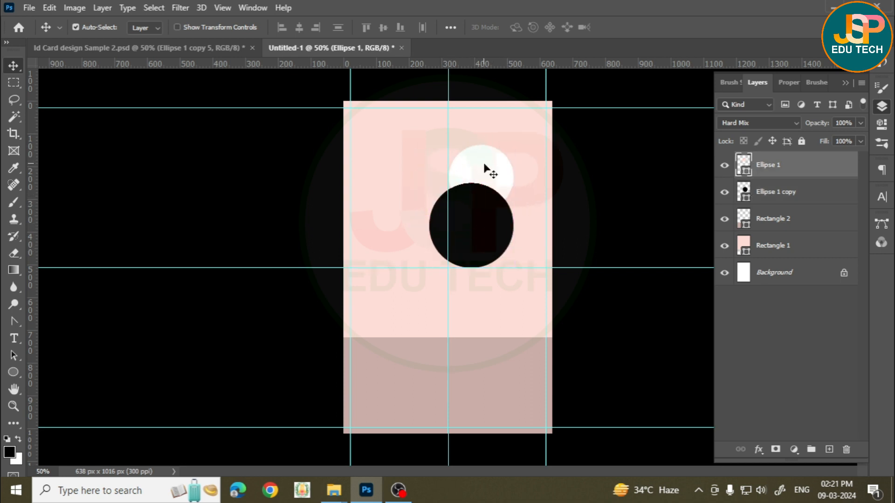
pyautogui.hotkey('ctrl', 'z')
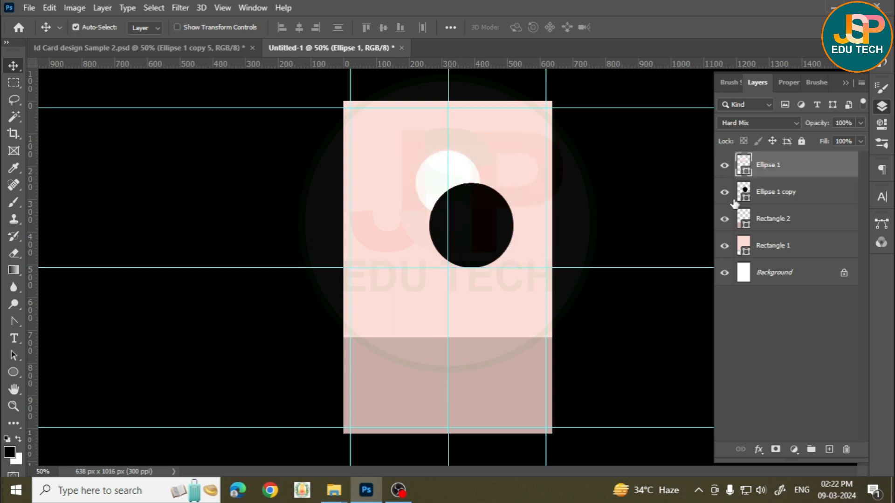
# Delete the smaller circle and reposition the larger black circle near the vertical centre guide in the card's upper half
pyautogui.moveTo(492, 211); pyautogui.dragTo(462, 257)
pyautogui.moveTo(460, 186); pyautogui.dragTo(481, 185)
pyautogui.press('Delete')
pyautogui.moveTo(451, 236); pyautogui.dragTo(461, 164)
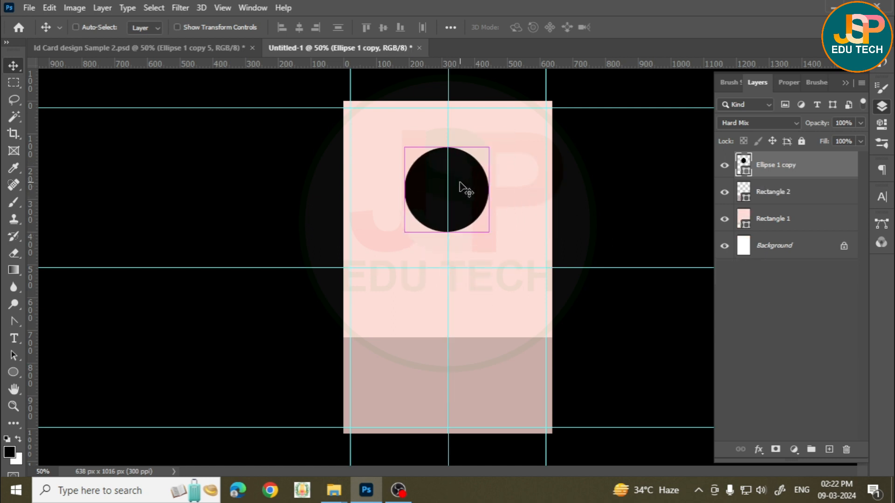
# Duplicate the black circle and scale the copy down about its centre to about 74%
pyautogui.hotkey('ctrl', 'j')
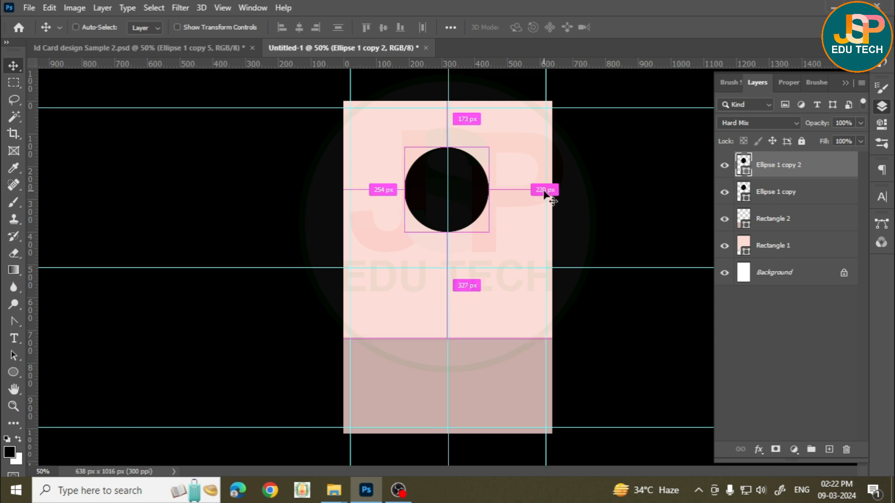
pyautogui.hotkey('ctrl', 't')
pyautogui.moveTo(488, 147); pyautogui.dragTo(476, 154)
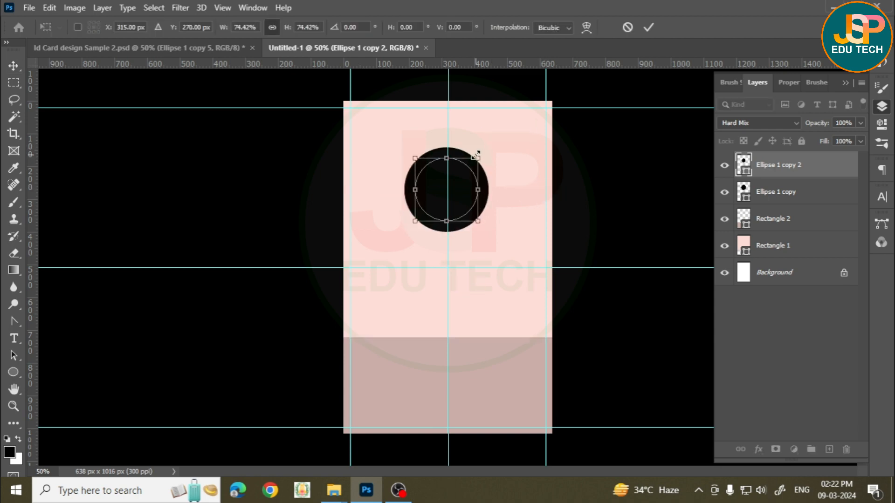
pyautogui.press('Return')
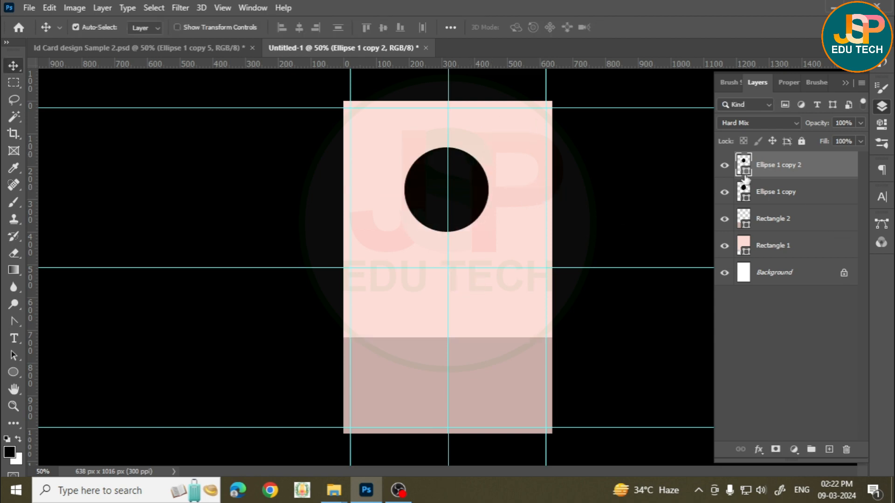
# Fill the smaller circle copy with the card's sampled pale pink and set its blend mode to Normal
pyautogui.doubleClick(744, 170)
pyautogui.click(383, 136)
pyautogui.press('Return')
pyautogui.click(756, 123)
pyautogui.click(753, 135)
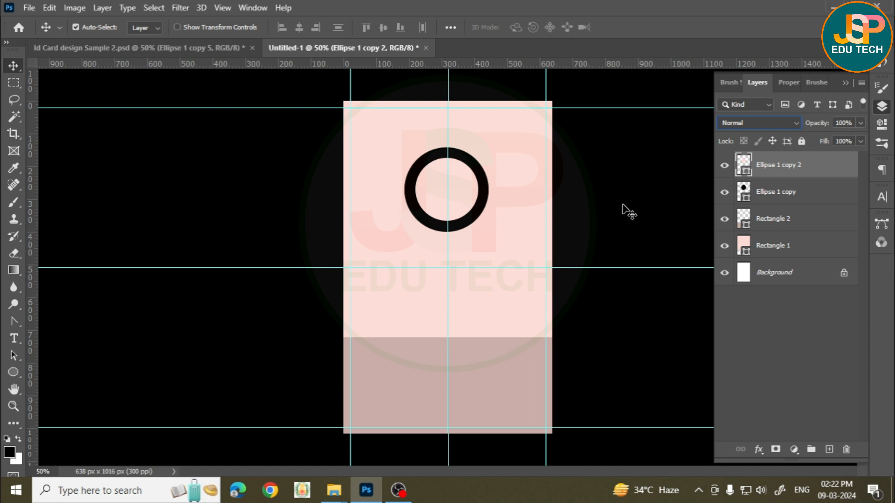
# Try the Hard Light and Hard Mix blend modes on the pink inner circle and restore Normal
pyautogui.click(746, 123)
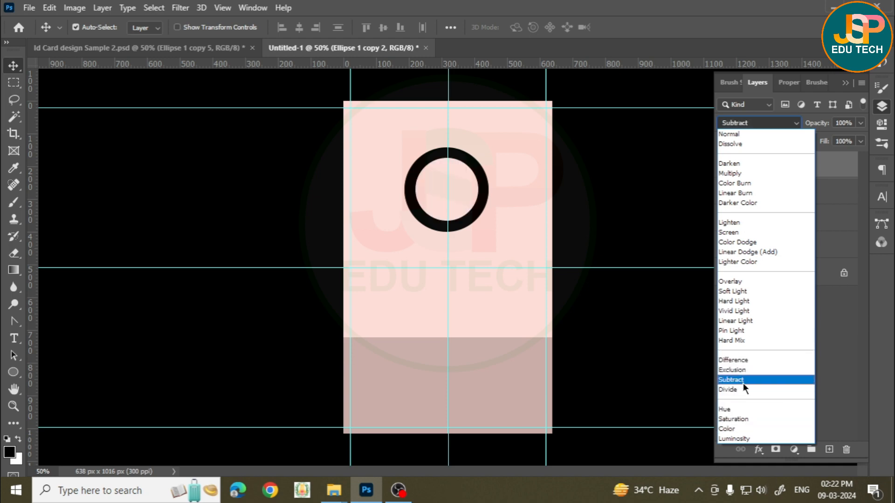
pyautogui.click(744, 302)
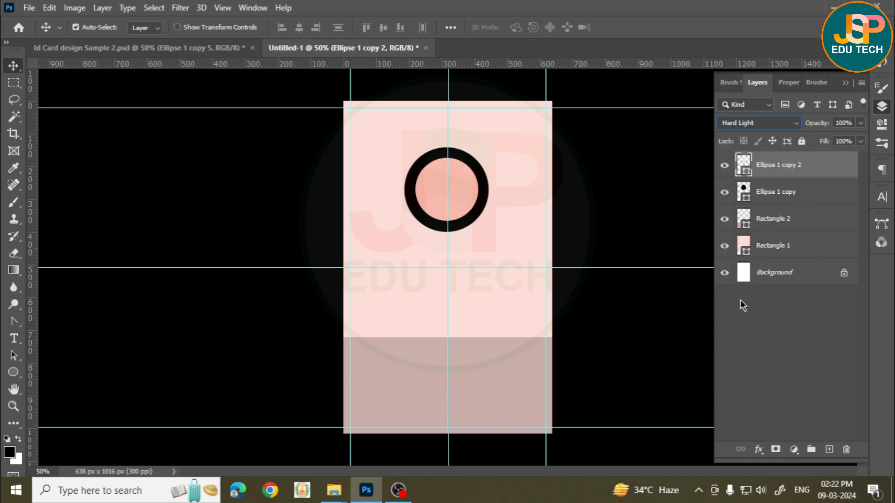
pyautogui.click(765, 124)
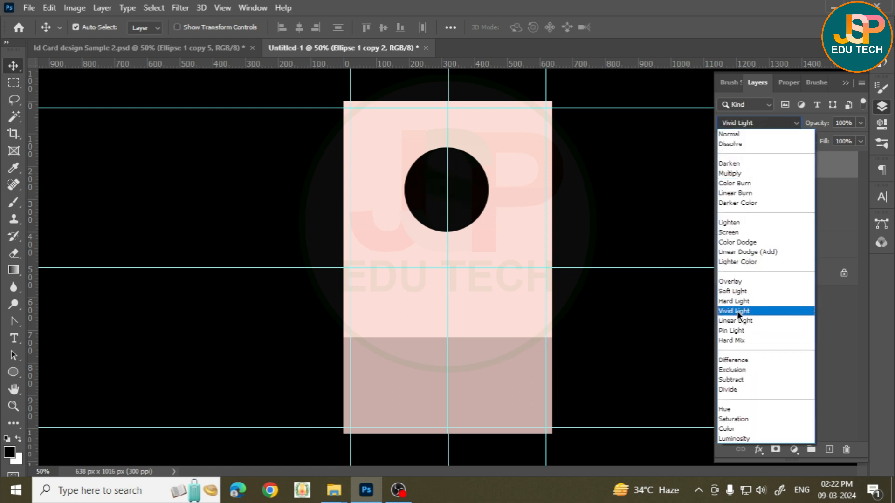
pyautogui.click(738, 340)
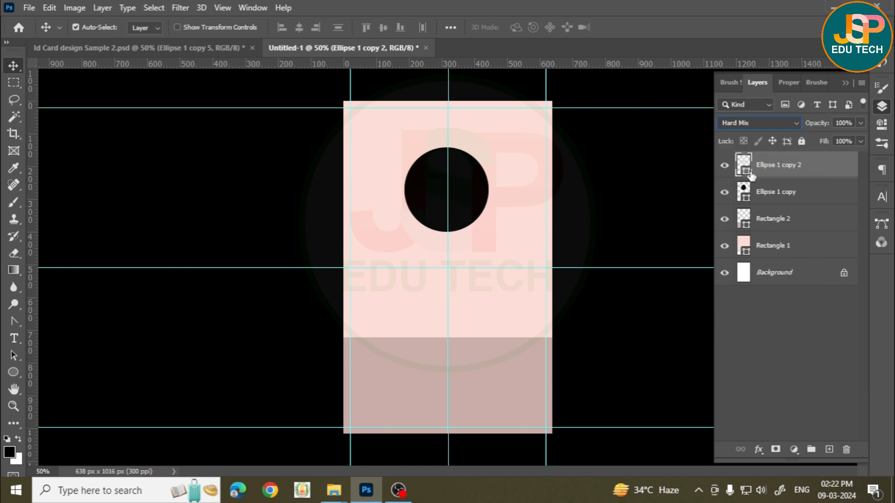
pyautogui.click(763, 125)
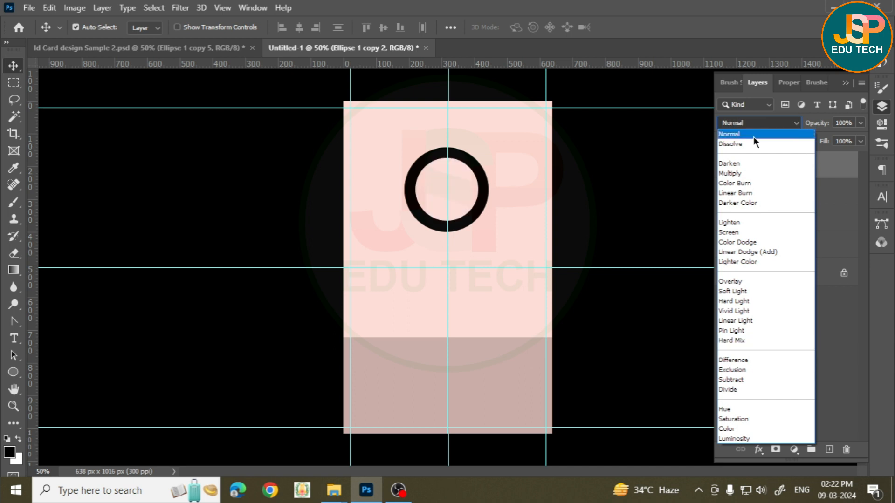
pyautogui.click(755, 132)
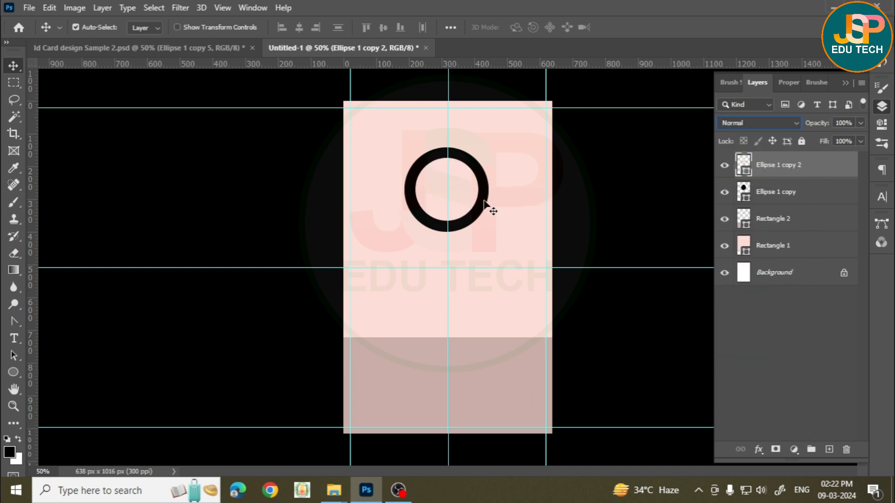
# Remove the fill from the larger black circle using the Ellipse tool's shape options
pyautogui.click(484, 203)
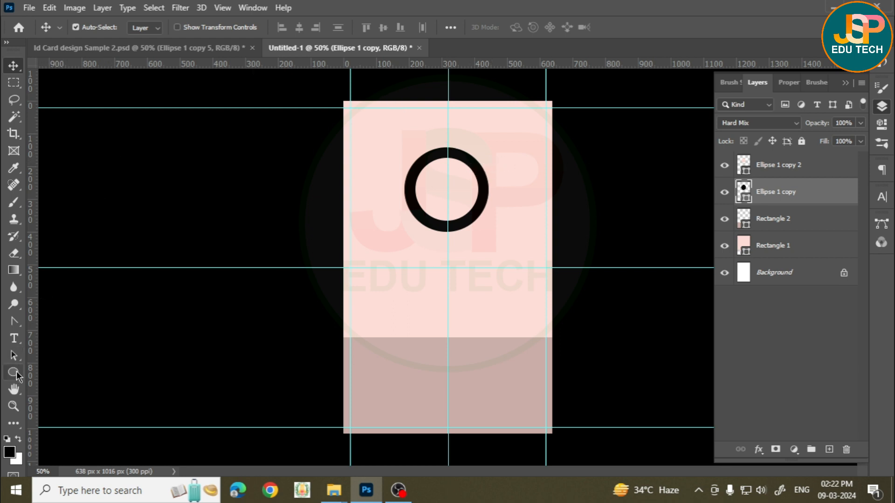
pyautogui.click(14, 373)
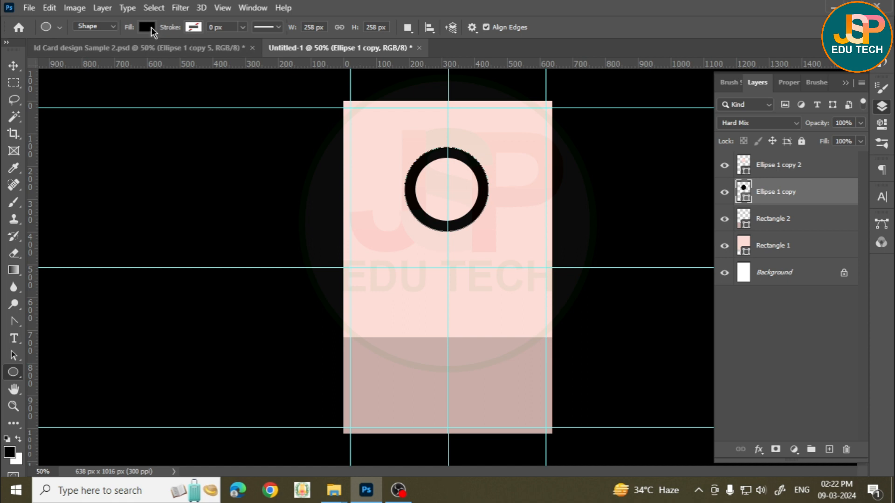
pyautogui.click(151, 27)
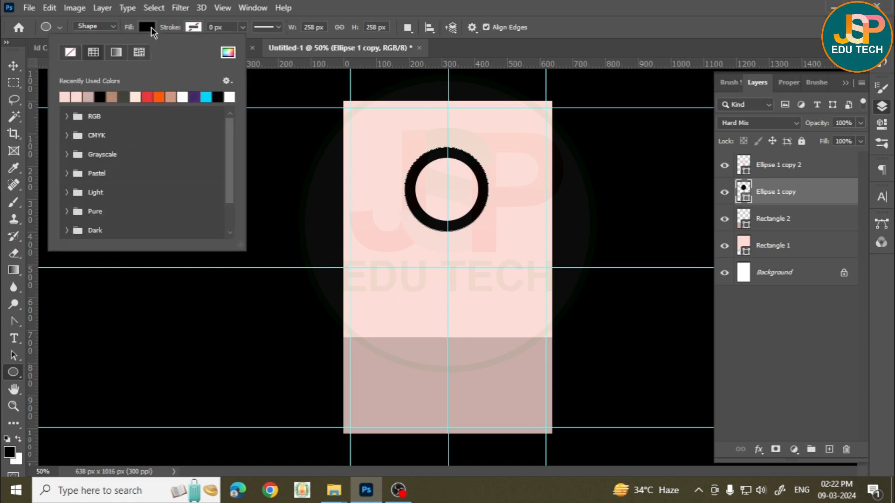
pyautogui.click(71, 53)
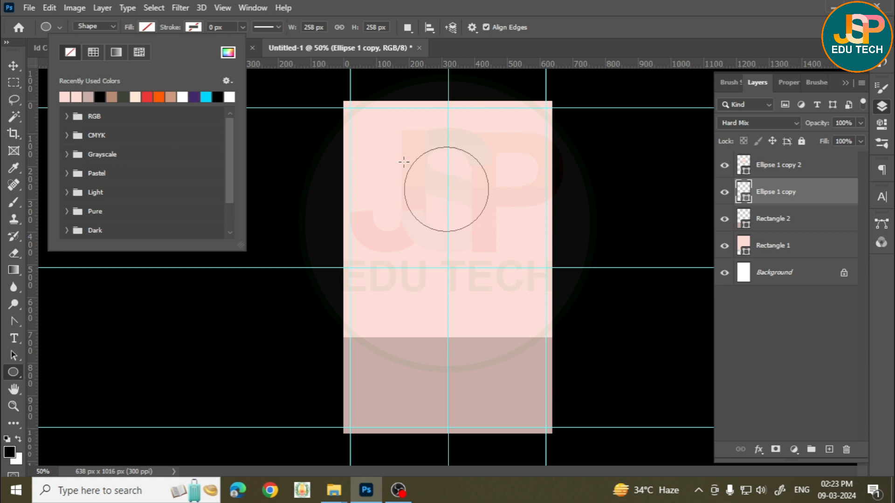
# Apply the recently used dark purple as the larger circle's stroke colour
pyautogui.click(201, 27)
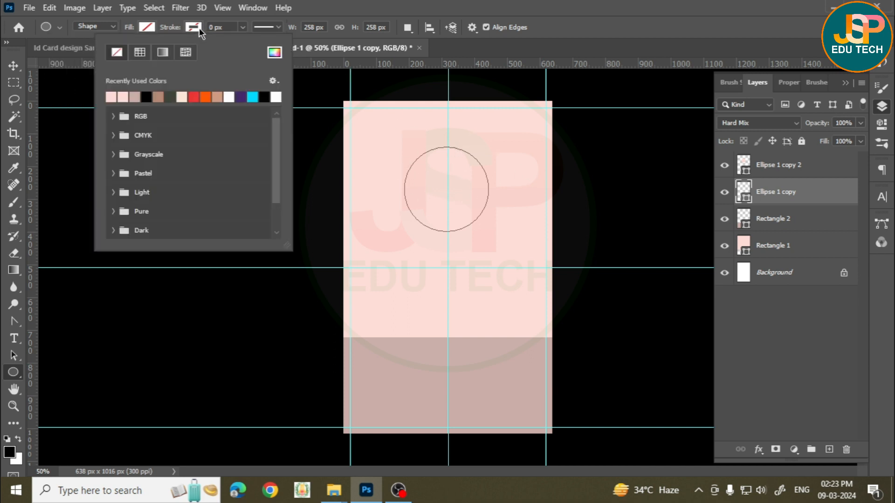
pyautogui.click(200, 28)
pyautogui.click(198, 28)
pyautogui.click(246, 96)
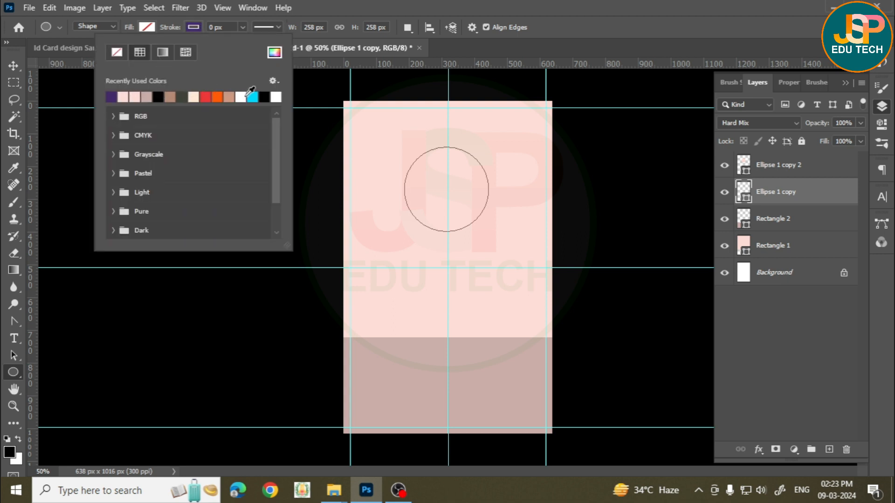
# Try to set the larger circle's stroke width to 5 px
pyautogui.click(242, 27)
pyautogui.moveTo(245, 45); pyautogui.dragTo(249, 45)
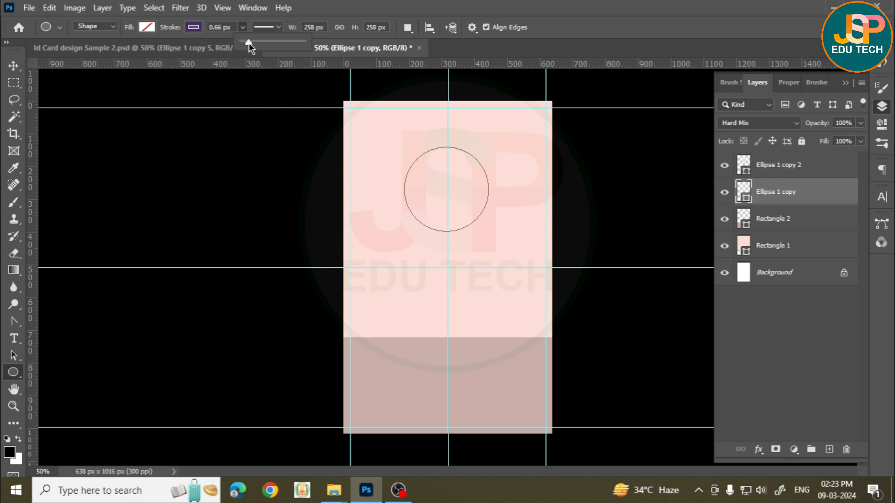
pyautogui.click(224, 28)
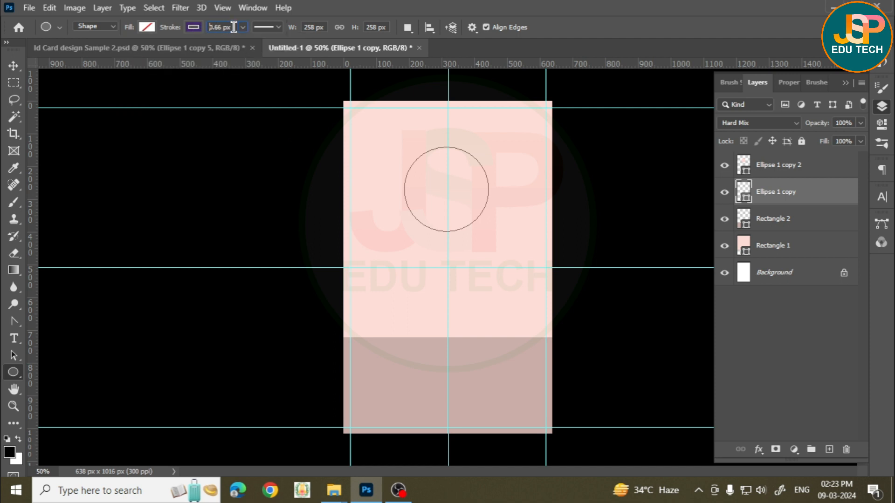
pyautogui.doubleClick(236, 27)
pyautogui.write('5')
# Give the larger circle's outline the dotted line style and a 6 px stroke width
pyautogui.click(277, 27)
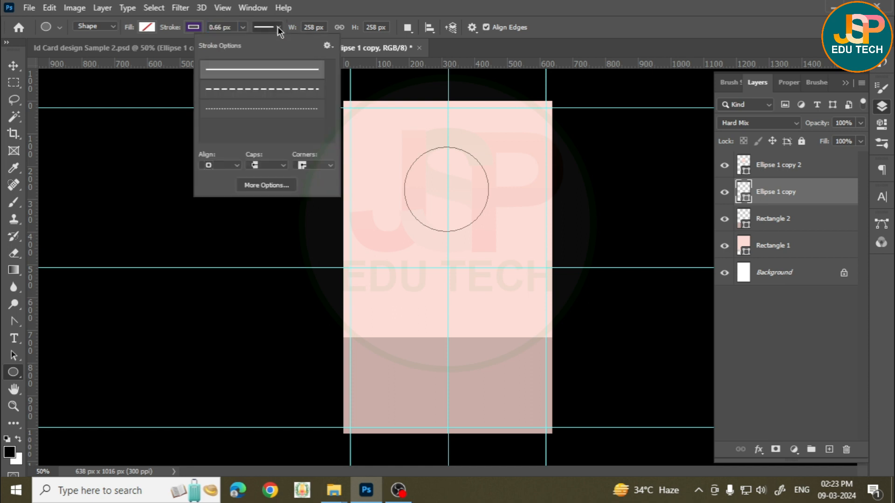
pyautogui.click(271, 113)
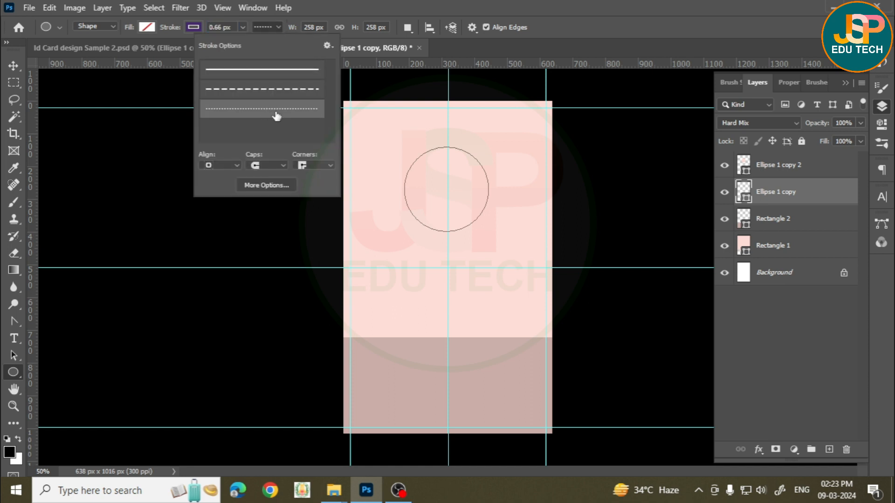
pyautogui.click(230, 28)
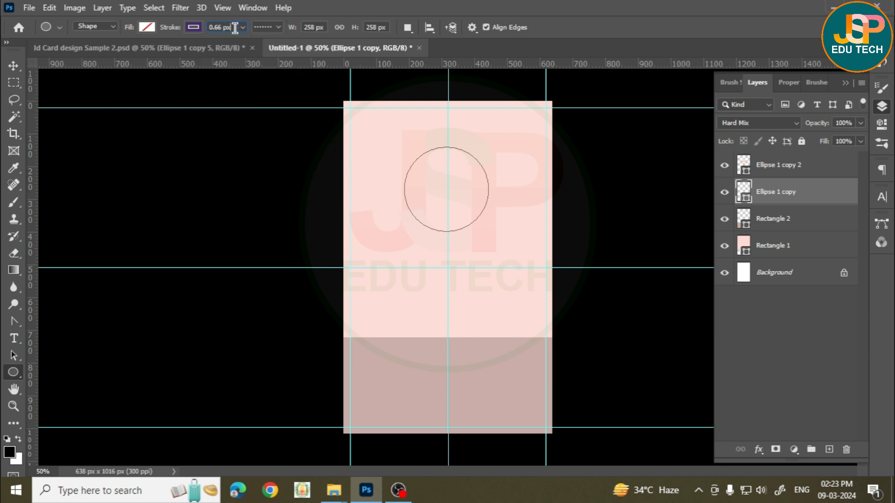
pyautogui.write('5')
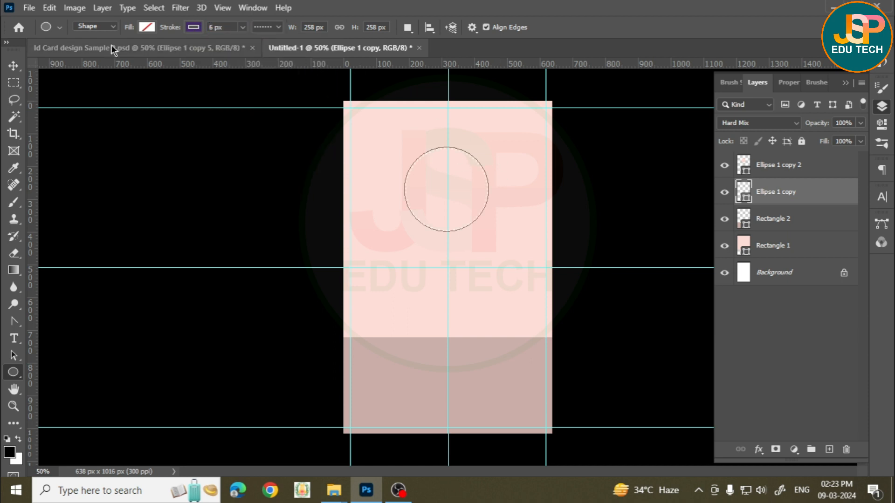
# Set the dotted circle layer's blend mode to Normal
pyautogui.click(13, 66)
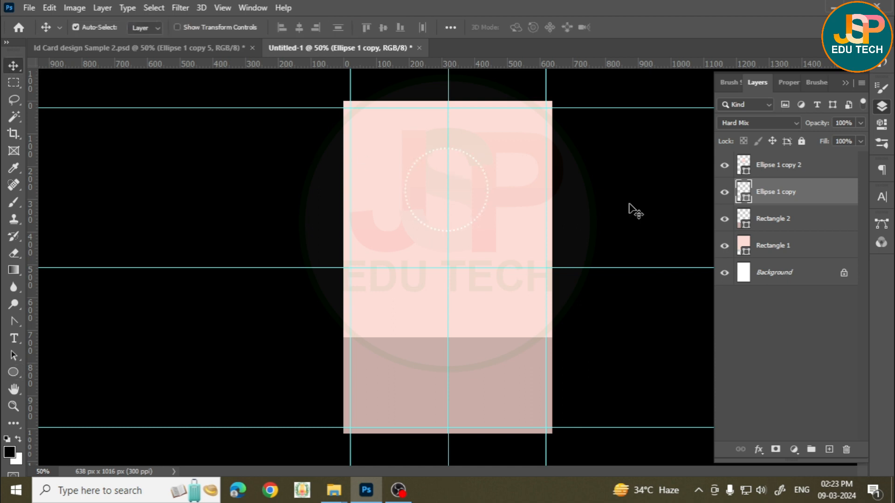
pyautogui.click(765, 123)
pyautogui.click(751, 124)
pyautogui.scroll(2, 449, 164)
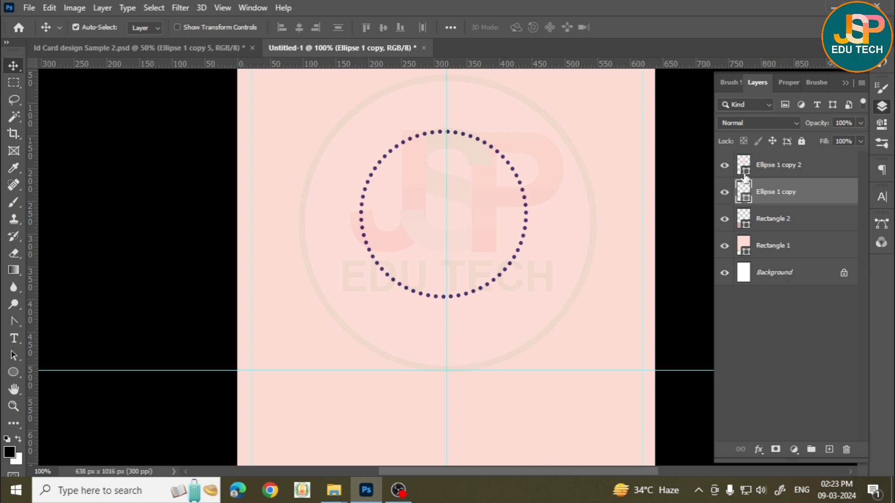
# Fill the smaller inner circle with the red #c63315
pyautogui.doubleClick(744, 166)
pyautogui.click(550, 179)
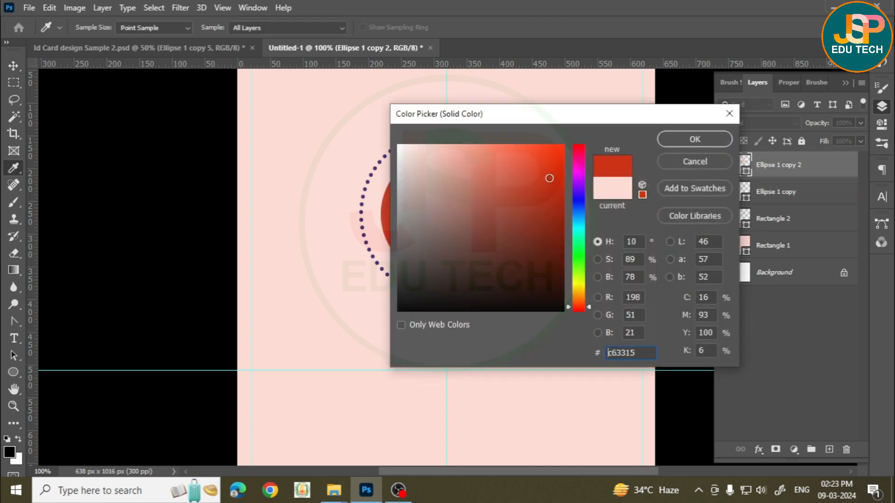
pyautogui.click(678, 138)
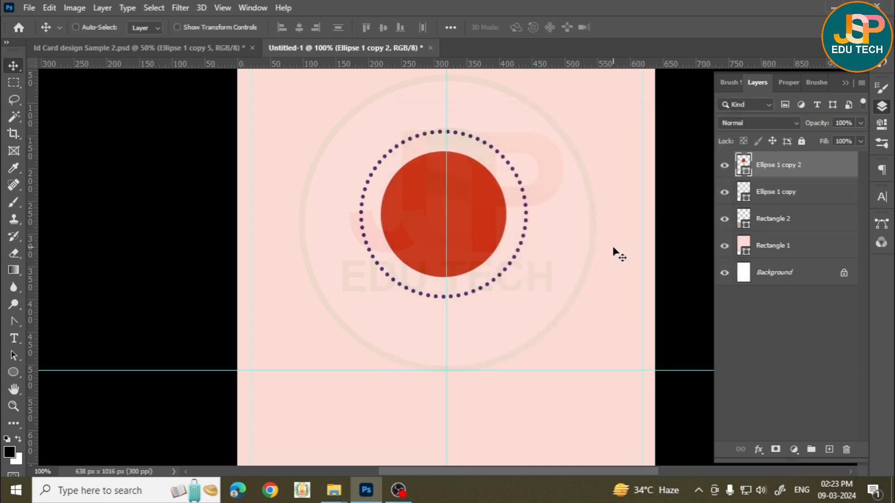
# Compare with the sample card and enlarge the red circle about its centre until it nearly reaches the dotted ring
pyautogui.hotkey('ctrl', '0')
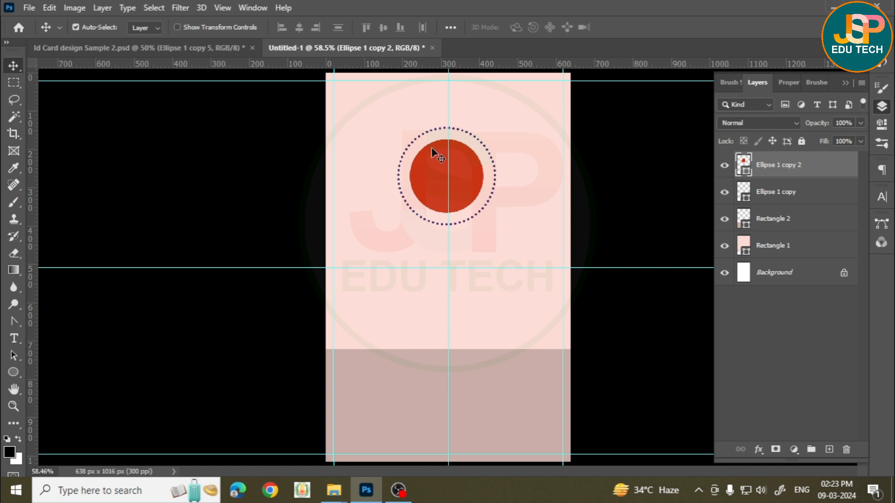
pyautogui.click(222, 48)
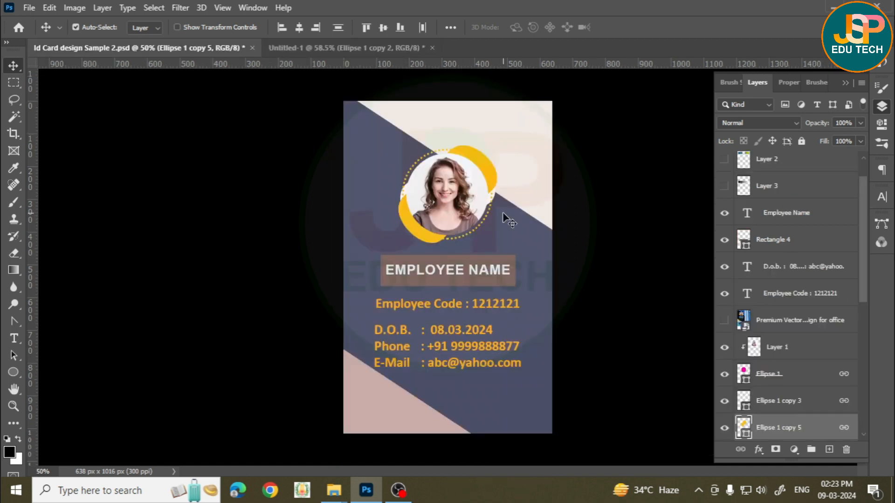
pyautogui.click(363, 52)
pyautogui.click(495, 166)
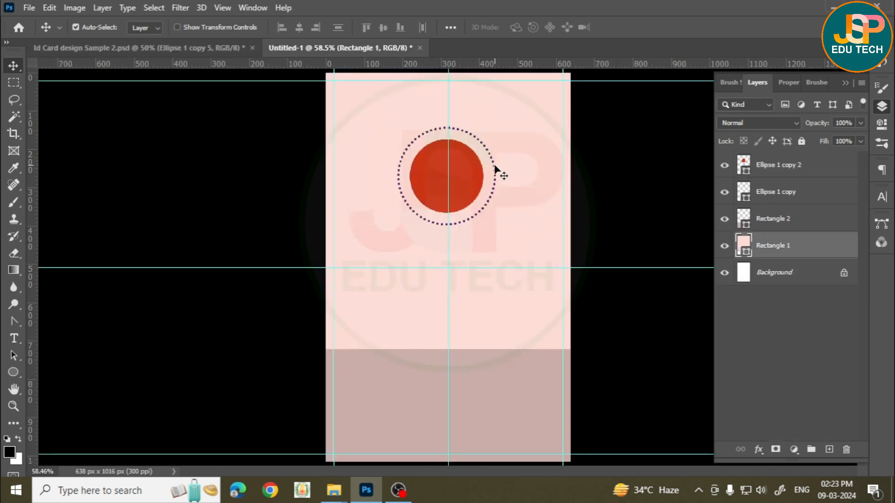
pyautogui.click(458, 175)
pyautogui.hotkey('ctrl', 't')
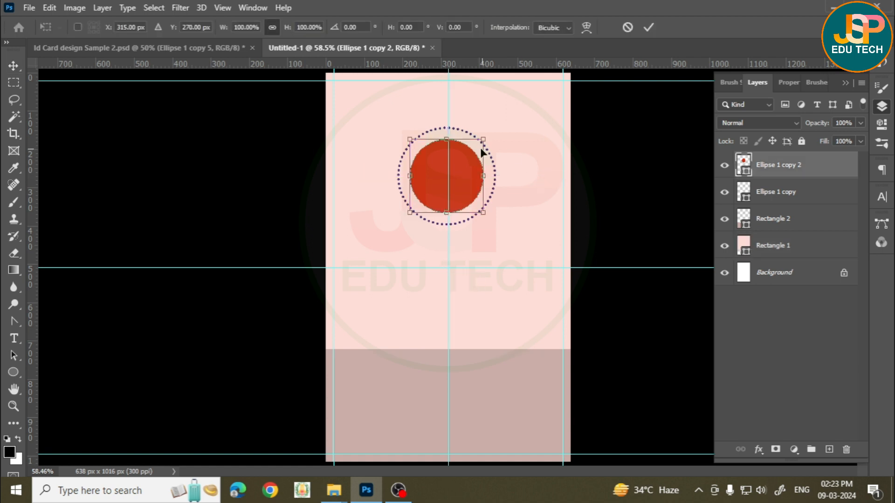
pyautogui.moveTo(483, 138)
pyautogui.mouseDown()
pyautogui.moveTo(490, 132)
pyautogui.moveTo(476, 141)
pyautogui.moveTo(492, 127)
pyautogui.moveTo(419, 173)
pyautogui.moveTo(378, 246)
pyautogui.moveTo(456, 148)
pyautogui.moveTo(492, 135)
pyautogui.mouseUp()
pyautogui.press('Return')
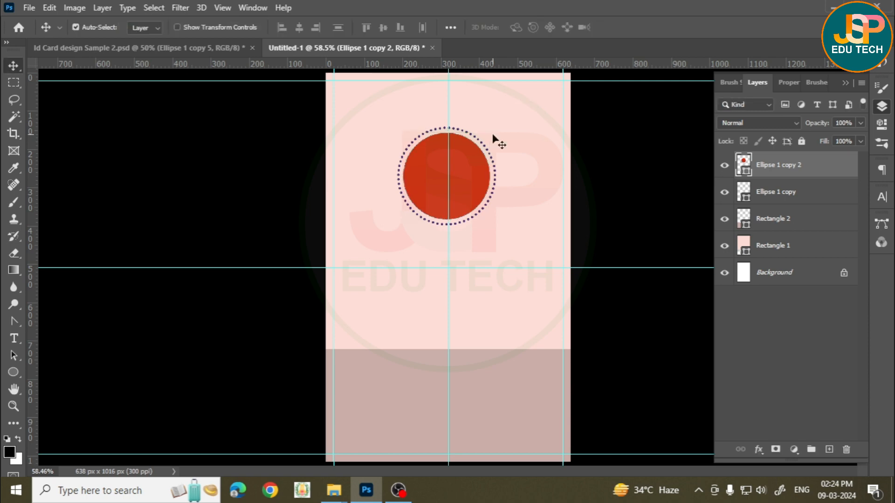
# Examine the crescent shapes around the sample card's photo and duplicate the red circle in the new document
pyautogui.click(510, 160)
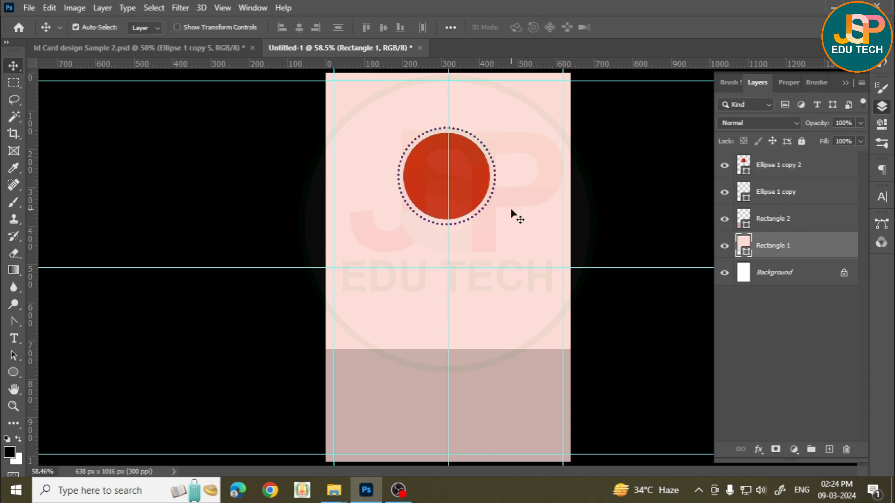
pyautogui.click(218, 48)
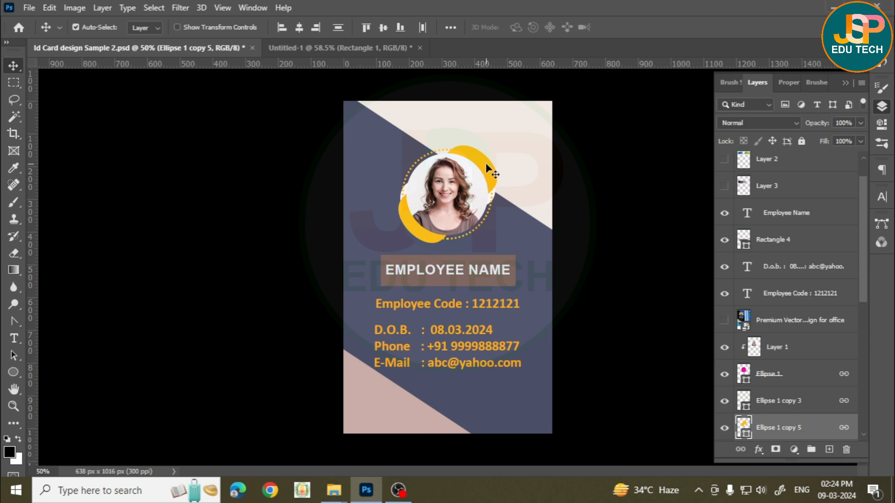
pyautogui.keyDown('ctrl'); pyautogui.keyDown('space'); pyautogui.click(443, 142); pyautogui.keyUp('space'); pyautogui.keyUp('ctrl')
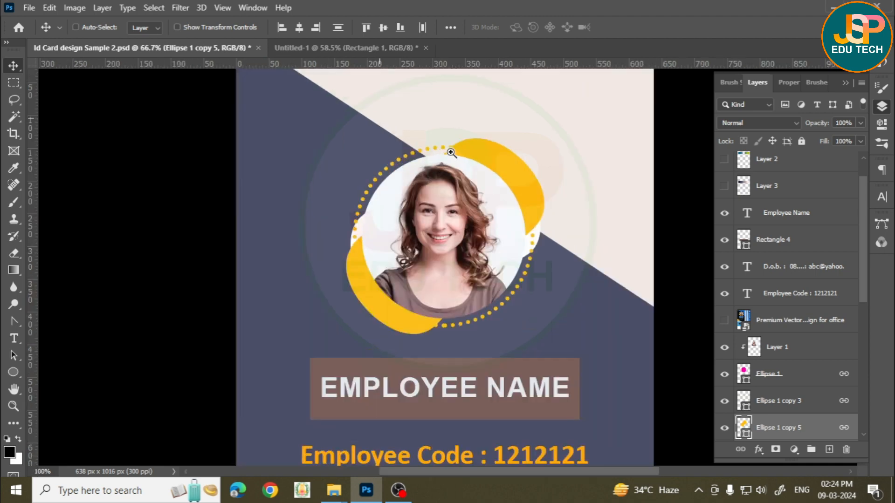
pyautogui.click(343, 48)
pyautogui.click(462, 160)
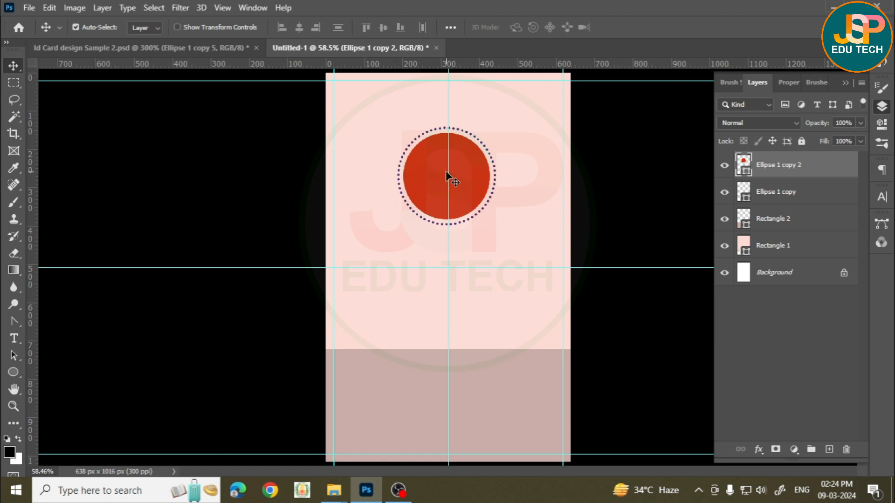
pyautogui.hotkey('ctrl', 'j')
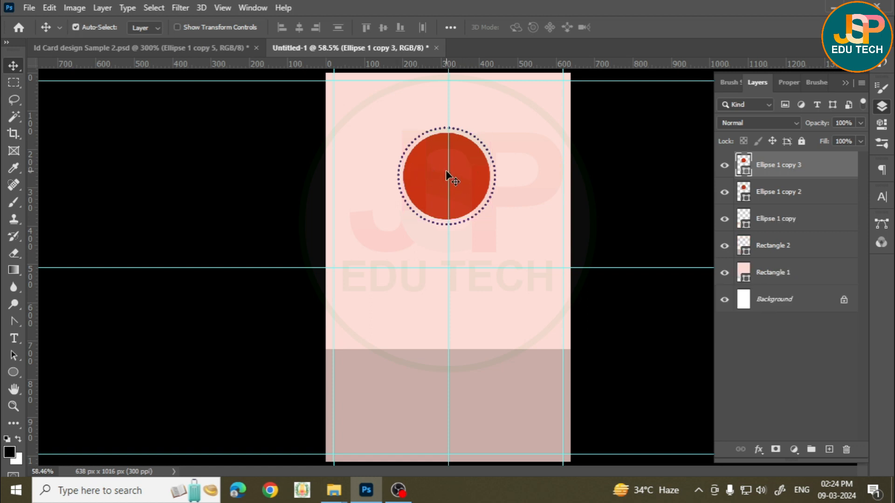
pyautogui.hotkey('ctrl', 't')
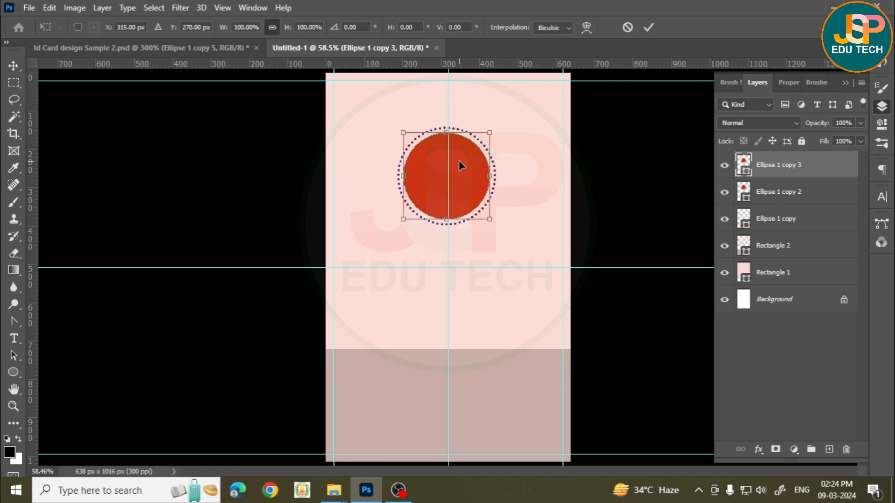
pyautogui.press('Return')
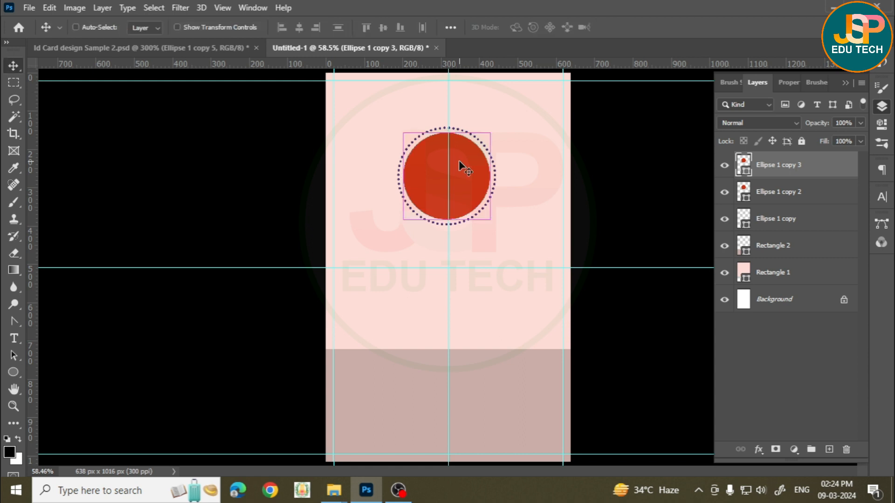
# Move the duplicated circle's layer directly below the dotted ring layer, above Rectangle 2
pyautogui.hotkey('ctrl', '[')
pyautogui.hotkey('ctrl', '[')
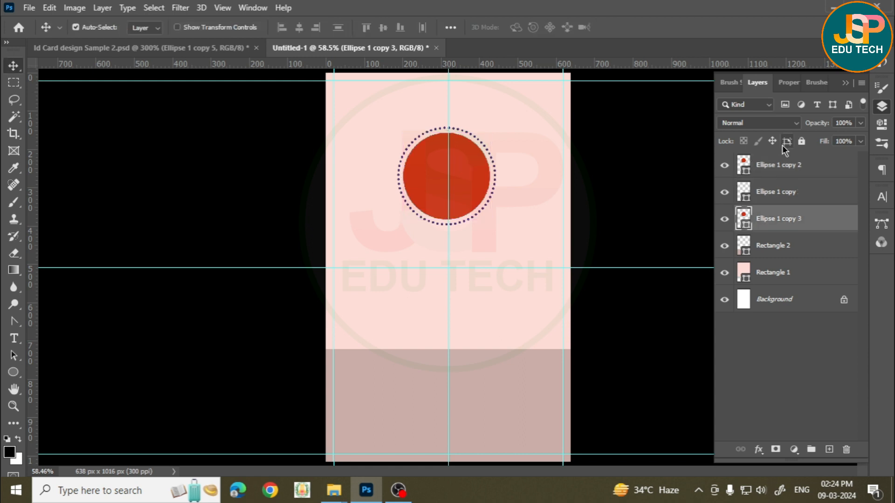
pyautogui.hotkey('ctrl', ']')
pyautogui.hotkey('ctrl', ']')
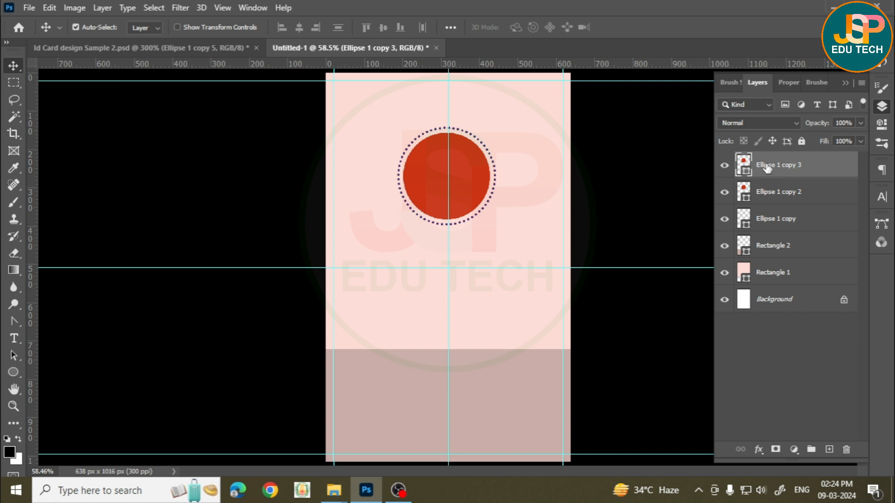
pyautogui.moveTo(767, 167); pyautogui.dragTo(775, 225)
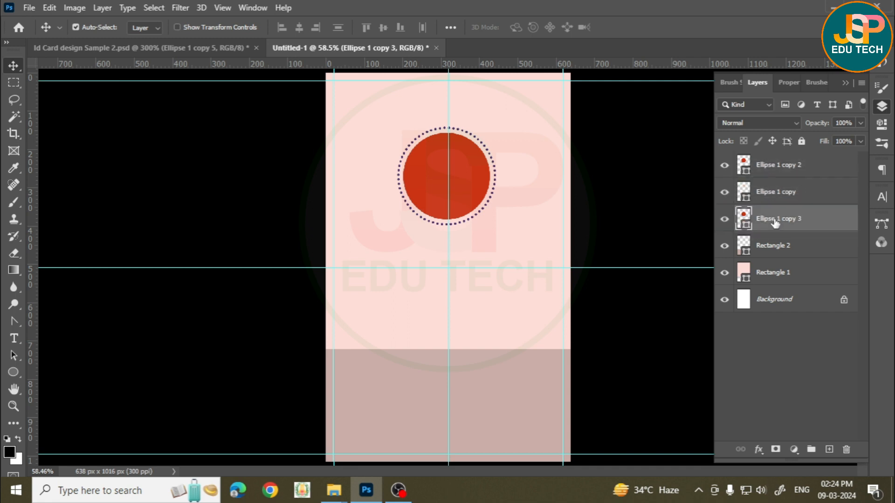
# Recolour the lower circle copy to the near-black brown #1e0601
pyautogui.doubleClick(747, 227)
pyautogui.moveTo(539, 232); pyautogui.dragTo(557, 293)
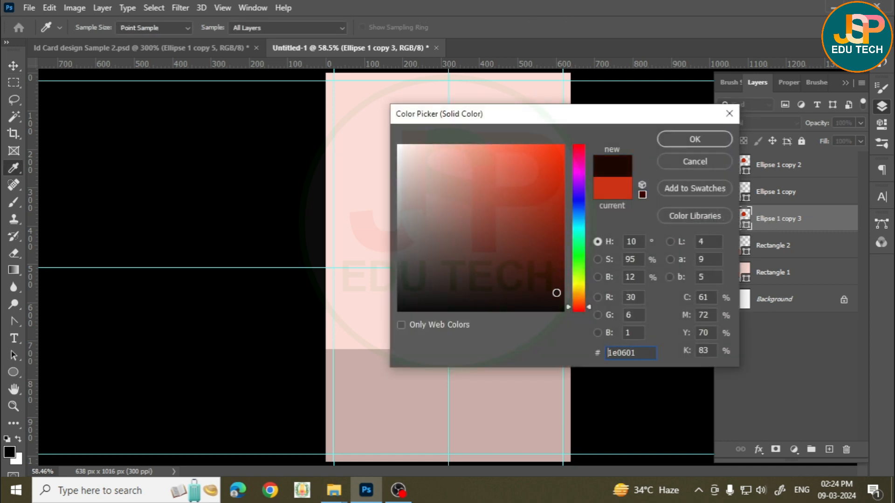
pyautogui.click(694, 140)
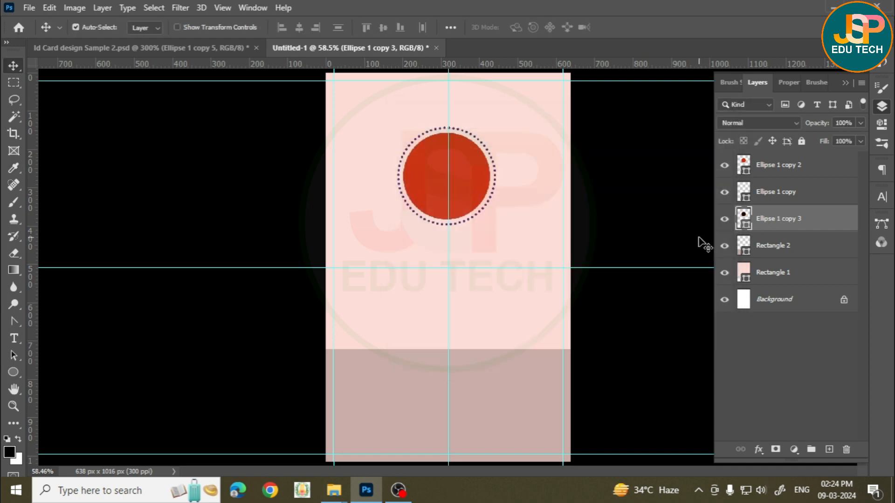
# Scale the dark circle to 121.90% about its centre so it extends past the dotted ring
pyautogui.hotkey('ctrl', 't')
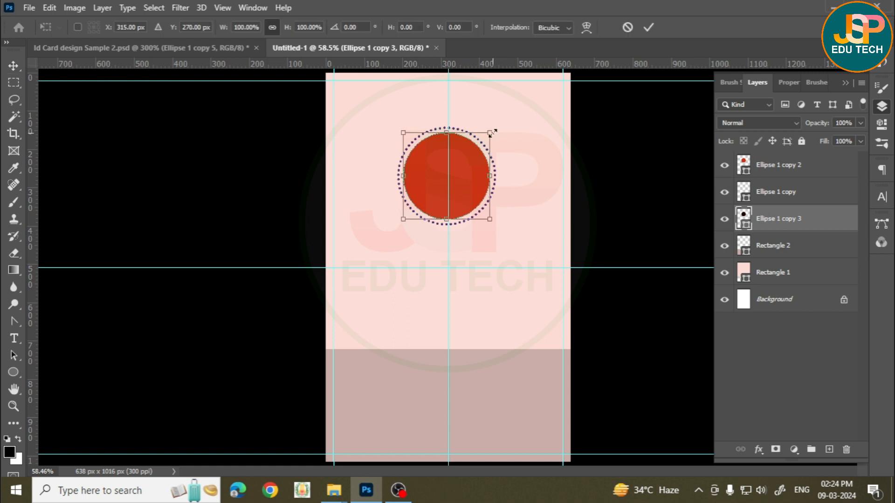
pyautogui.moveTo(492, 133); pyautogui.dragTo(502, 124)
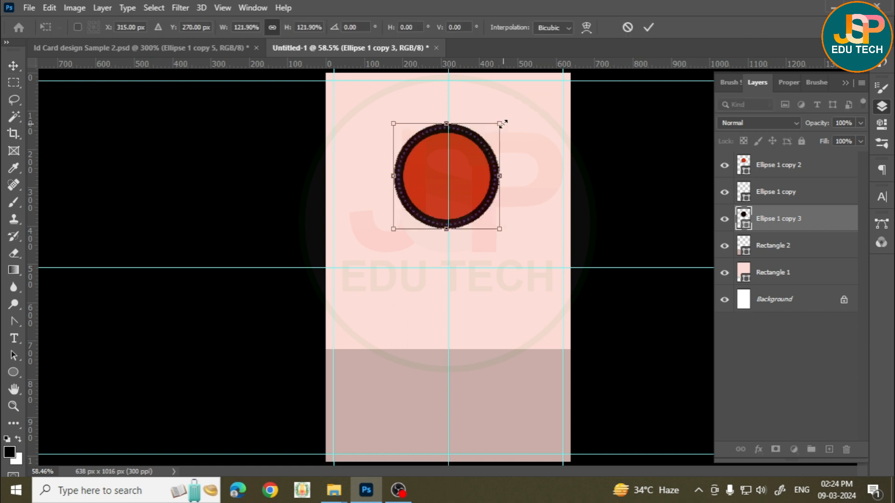
pyautogui.press('Return')
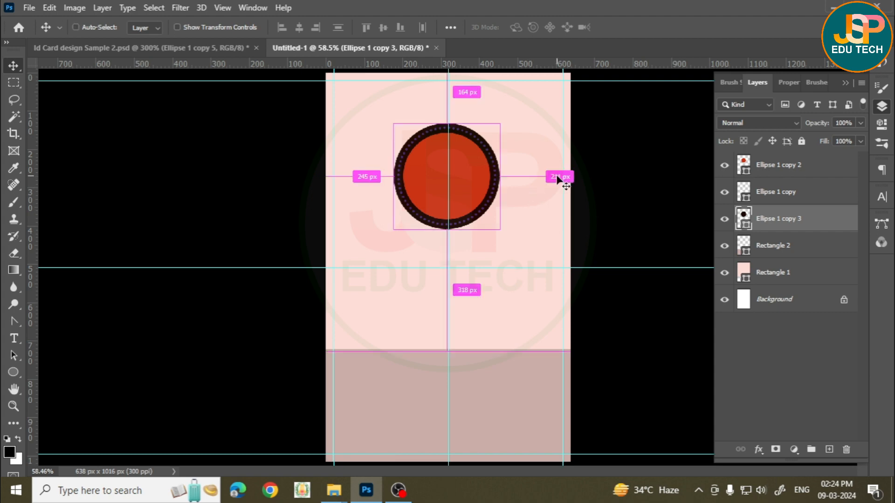
# Warp the dark circle into two crescents by pulling two opposite corners to its centre and stretching the other two slightly outward
pyautogui.hotkey('ctrl', 't')
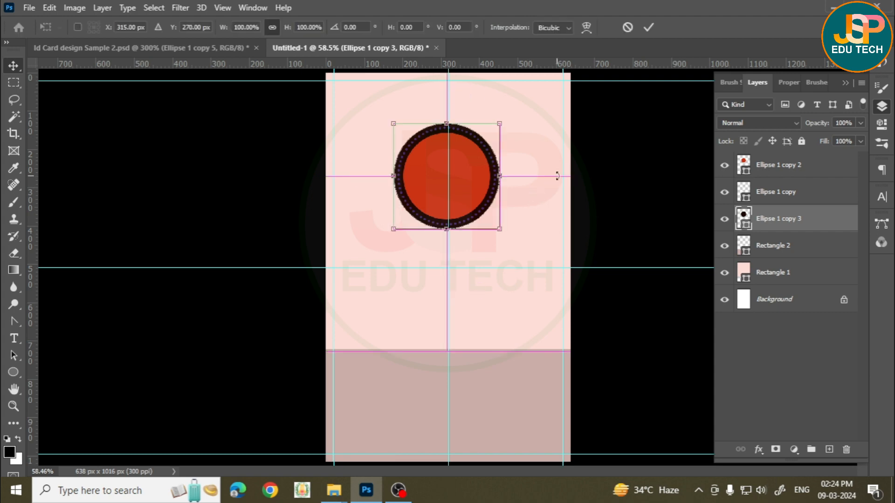
pyautogui.rightClick(465, 144)
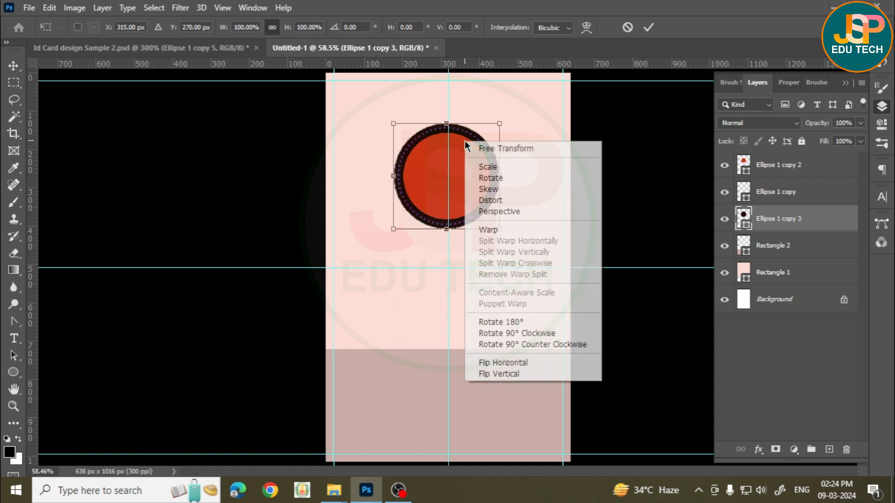
pyautogui.click(497, 231)
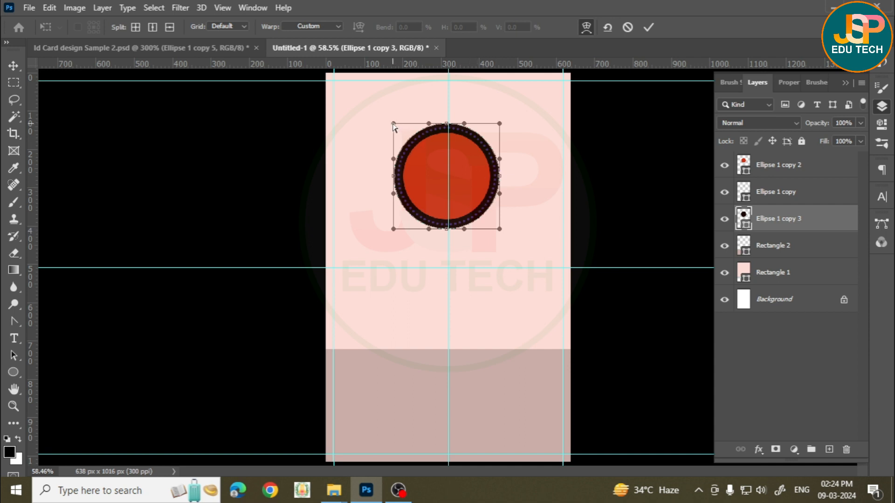
pyautogui.moveTo(393, 124); pyautogui.dragTo(446, 174)
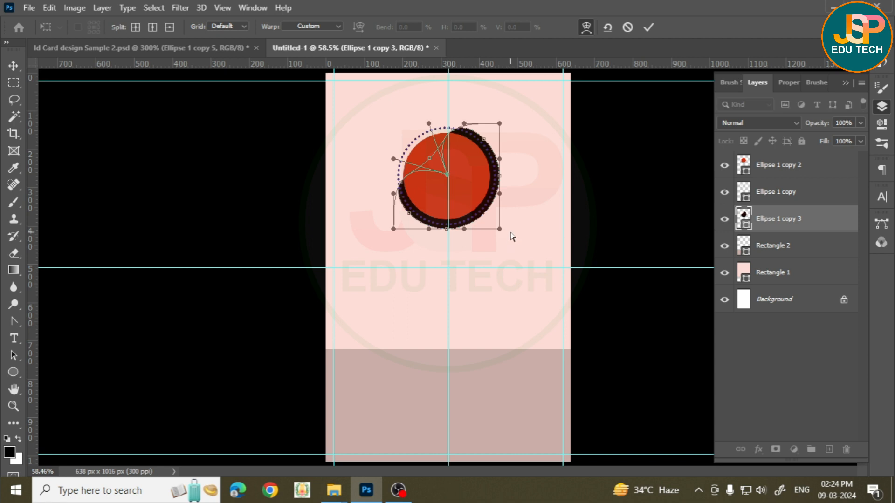
pyautogui.moveTo(500, 231); pyautogui.dragTo(447, 175)
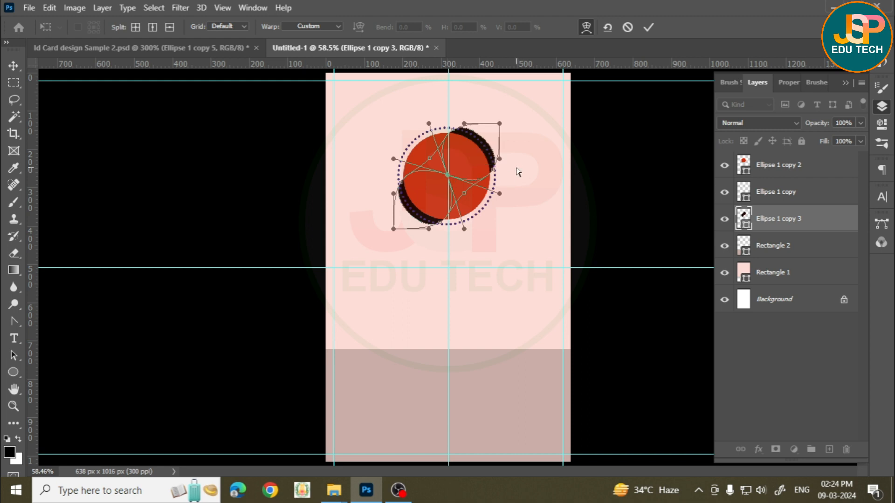
pyautogui.moveTo(501, 125); pyautogui.dragTo(511, 113)
pyautogui.moveTo(393, 230); pyautogui.dragTo(386, 238)
pyautogui.moveTo(385, 240); pyautogui.dragTo(384, 239)
pyautogui.press('Return')
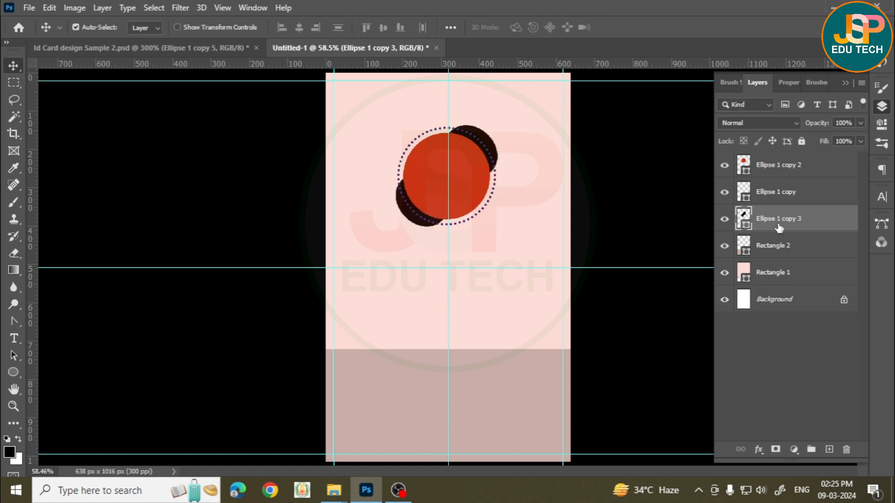
# Duplicate the dark crescent shape and rotate the copy slightly clockwise
pyautogui.hotkey('ctrl', 'j')
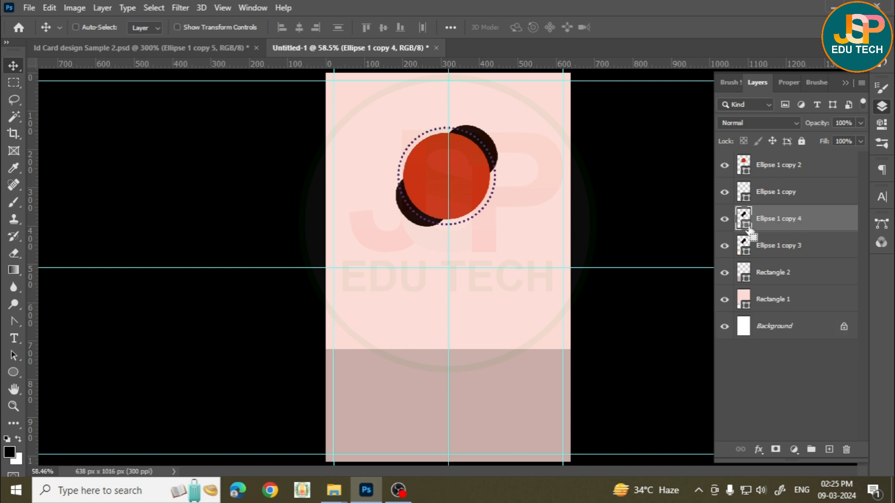
pyautogui.hotkey('ctrl', 't')
pyautogui.moveTo(518, 124); pyautogui.dragTo(524, 146)
pyautogui.press('Return')
# Recolour the rotated crescent copy to a pale yellow-green
pyautogui.doubleClick(747, 227)
pyautogui.moveTo(454, 150); pyautogui.dragTo(441, 120)
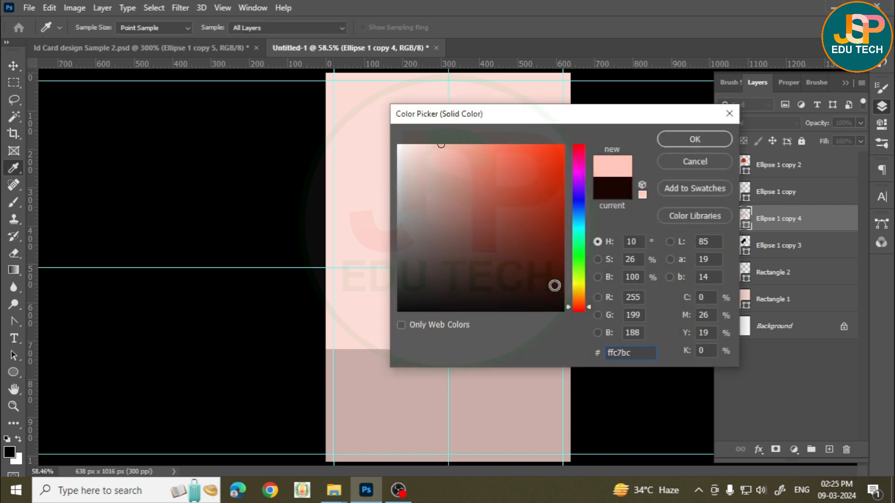
pyautogui.moveTo(578, 306); pyautogui.dragTo(579, 276)
pyautogui.click(671, 144)
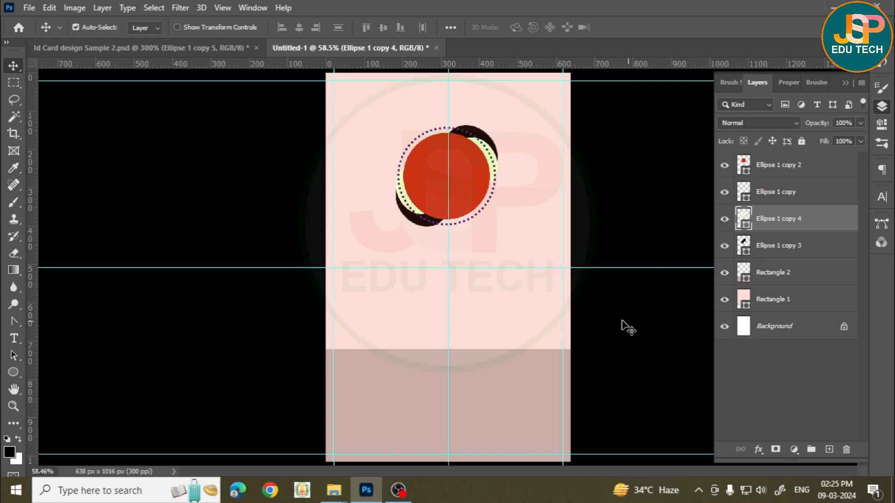
# Check the sample card's diagonal band and draw a rectangle about 1257 × 582 px across the new card, extending past both sides
pyautogui.click(158, 47)
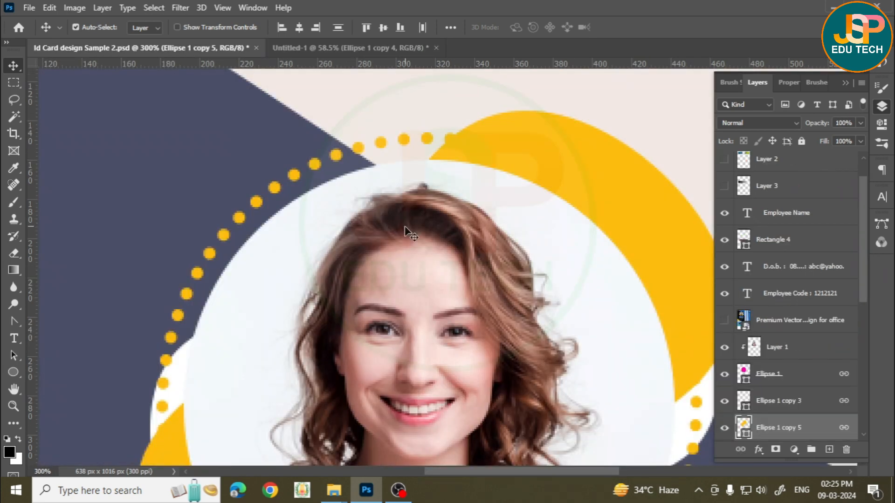
pyautogui.hotkey('ctrl', '0')
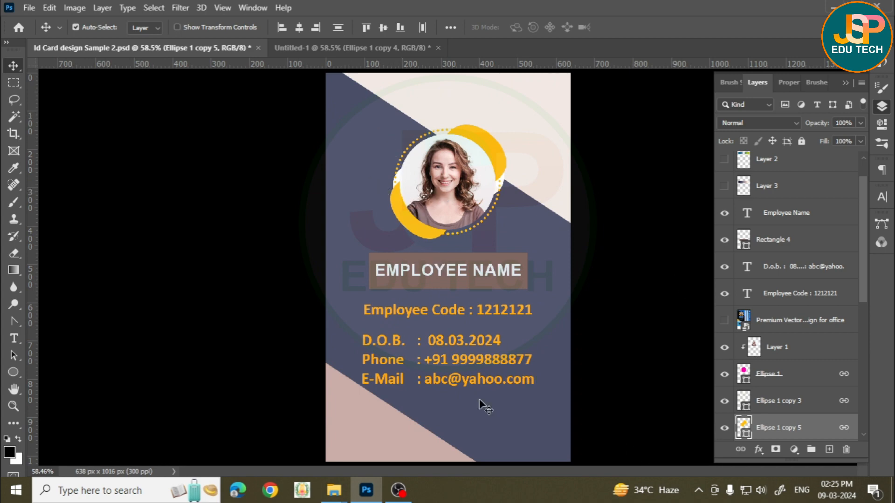
pyautogui.click(457, 407)
pyautogui.hotkey('ctrl', 'Tab')
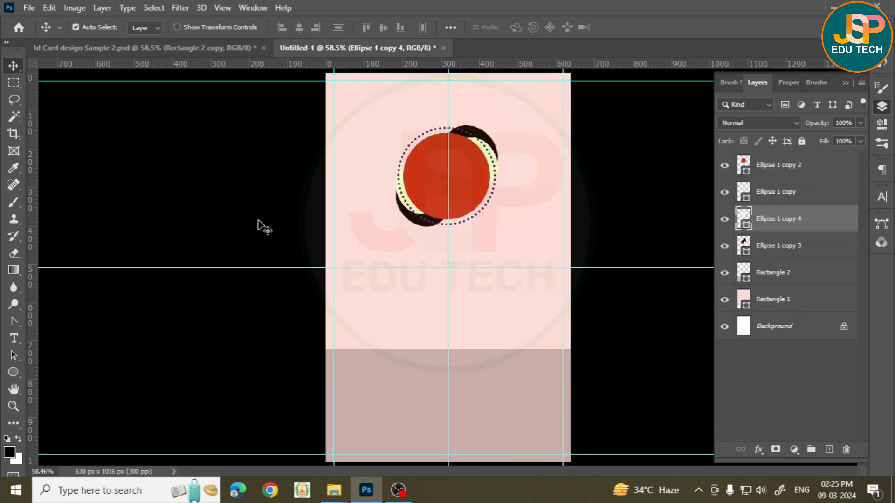
pyautogui.rightClick(14, 373)
pyautogui.click(57, 373)
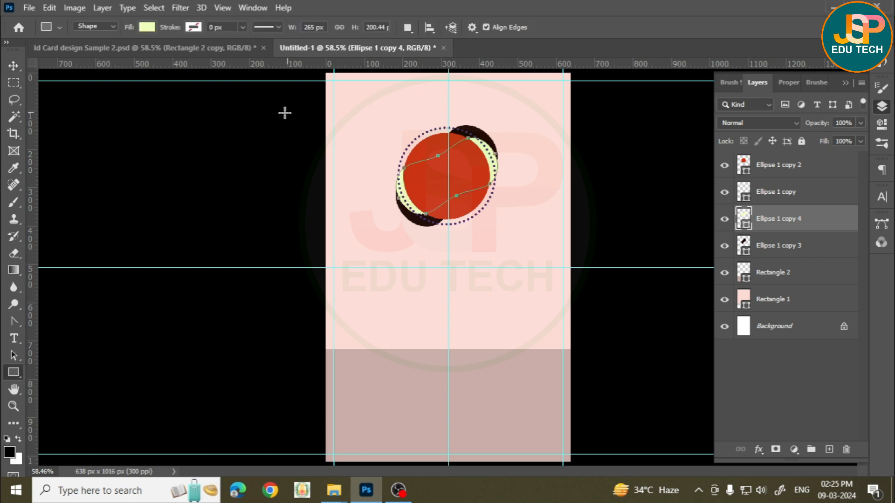
pyautogui.moveTo(197, 97); pyautogui.dragTo(680, 320)
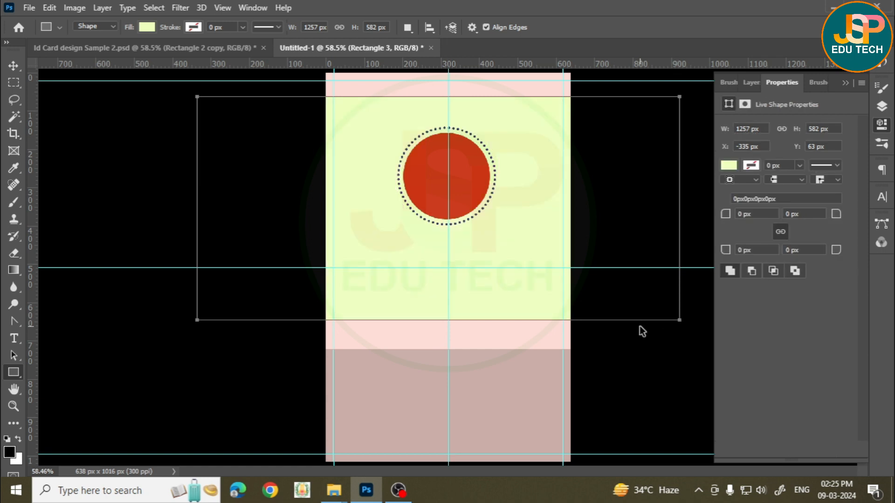
# Rotate the wide rectangle 34.82°, shift it down the card and scale it to 131.26% as a diagonal band, accepting conversion to a regular path
pyautogui.hotkey('ctrl', 't')
pyautogui.moveTo(690, 96); pyautogui.dragTo(667, 254)
pyautogui.moveTo(514, 273); pyautogui.dragTo(507, 328)
pyautogui.scroll(-2, 507, 331)
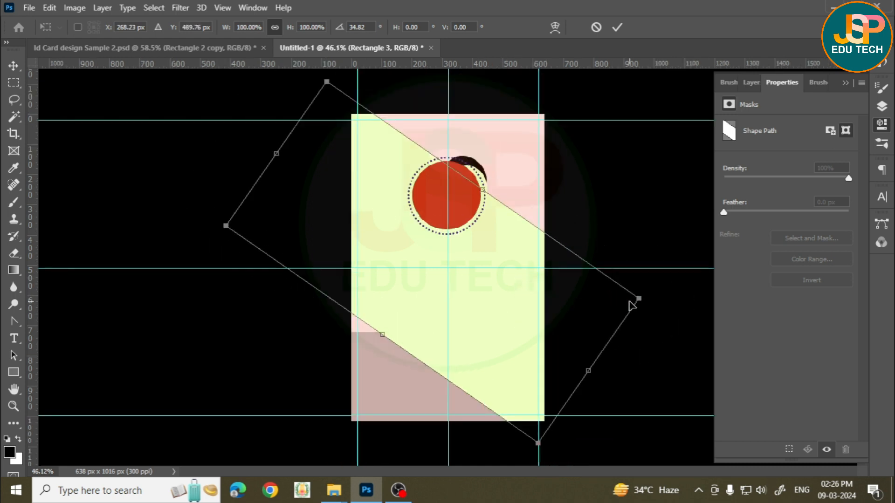
pyautogui.moveTo(637, 298); pyautogui.dragTo(702, 309)
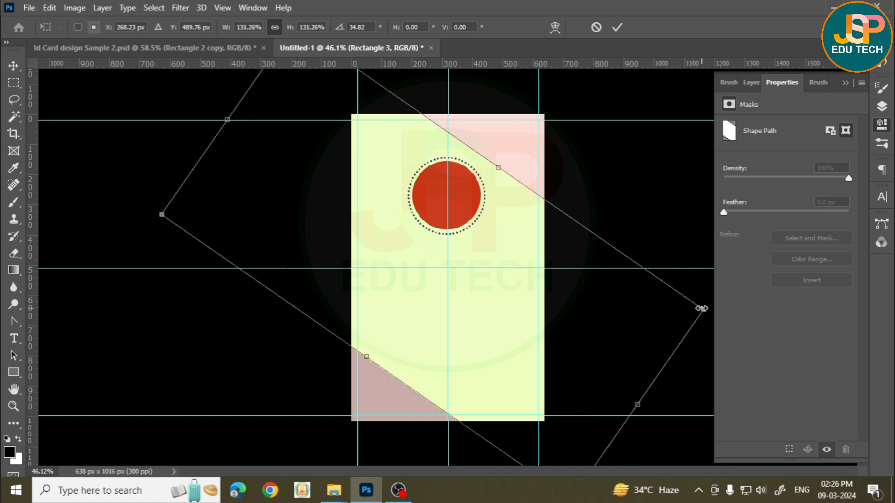
pyautogui.press('Return')
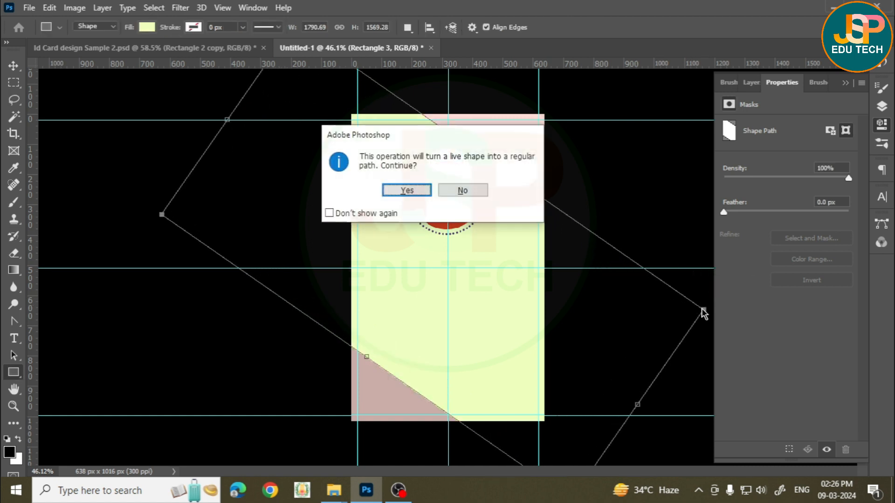
pyautogui.press('Return')
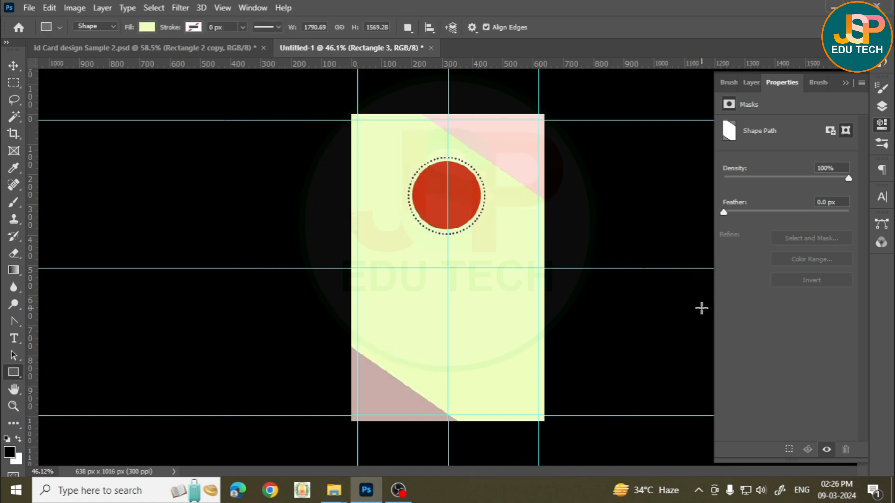
# Move the diagonal band's layer below both crescent layers, just above Rectangle 2, and deselect it
pyautogui.click(750, 82)
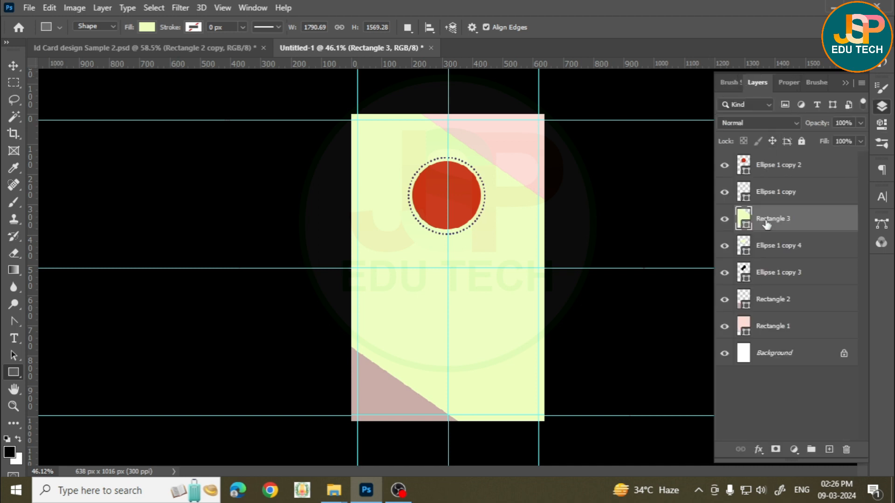
pyautogui.moveTo(768, 221); pyautogui.dragTo(768, 287)
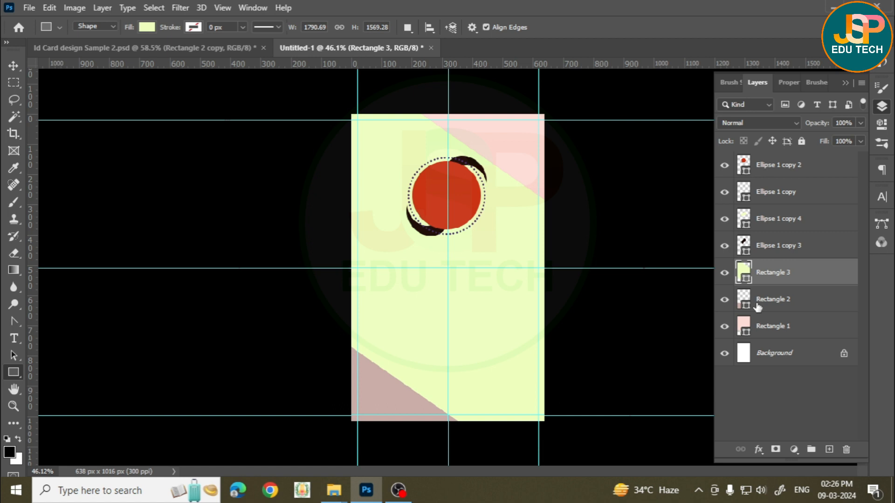
pyautogui.click(13, 66)
pyautogui.click(580, 219)
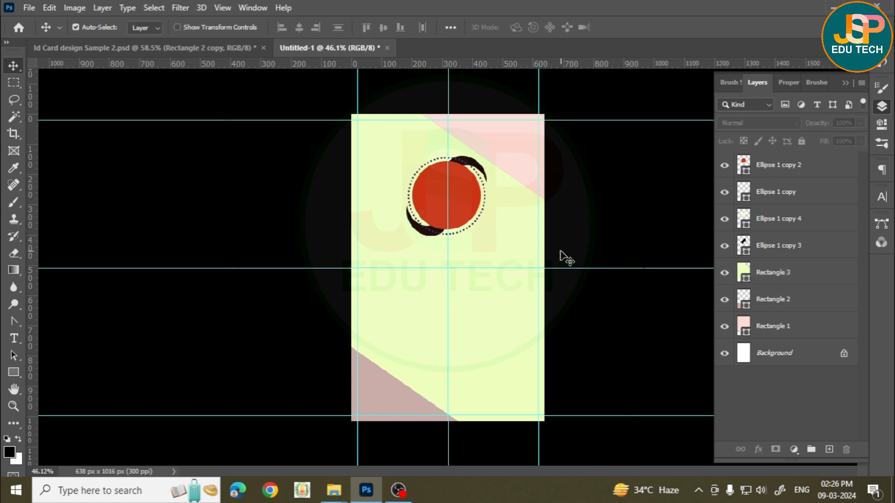
# Compare with the sample card and draw a black name bar about 395 × 79 px below the red circle in the new document
pyautogui.click(238, 48)
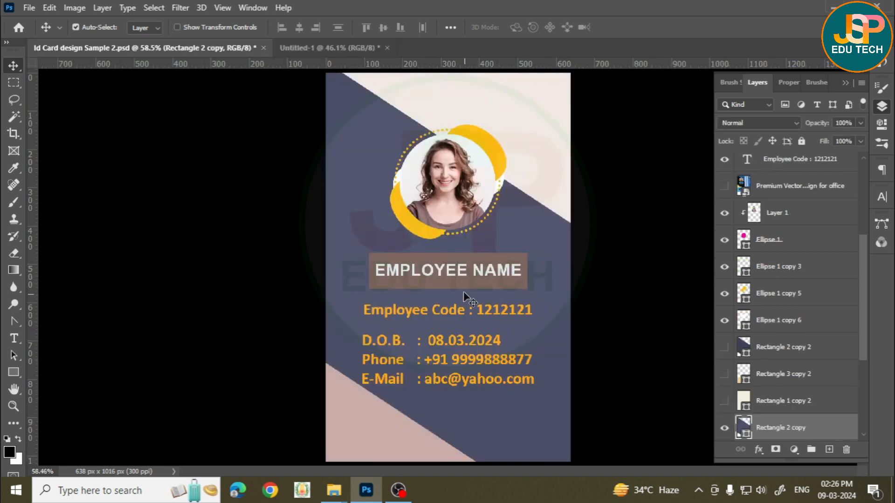
pyautogui.click(359, 50)
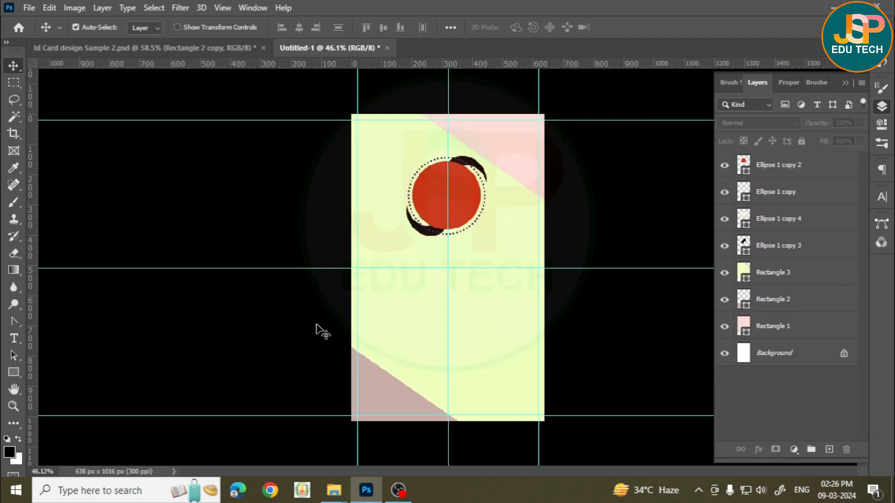
pyautogui.click(13, 374)
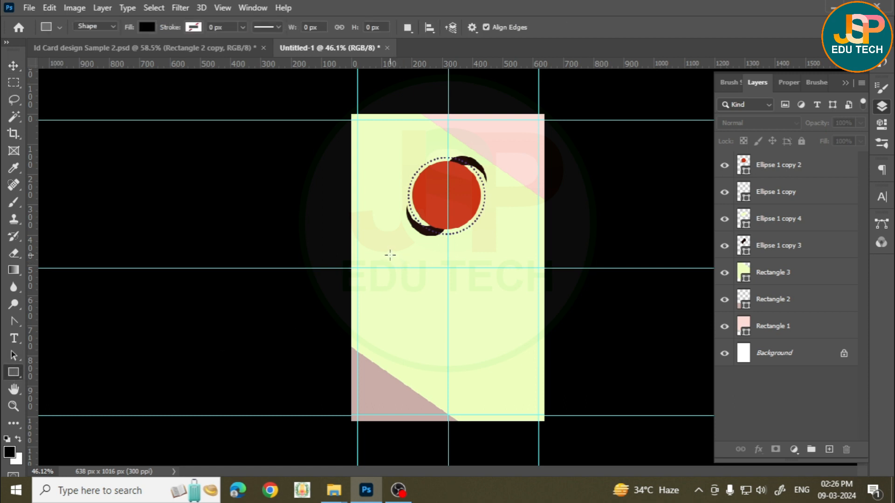
pyautogui.moveTo(390, 255); pyautogui.dragTo(509, 278)
# Nudge the black name bar 4 px down and 3 px to the left
pyautogui.press('v')
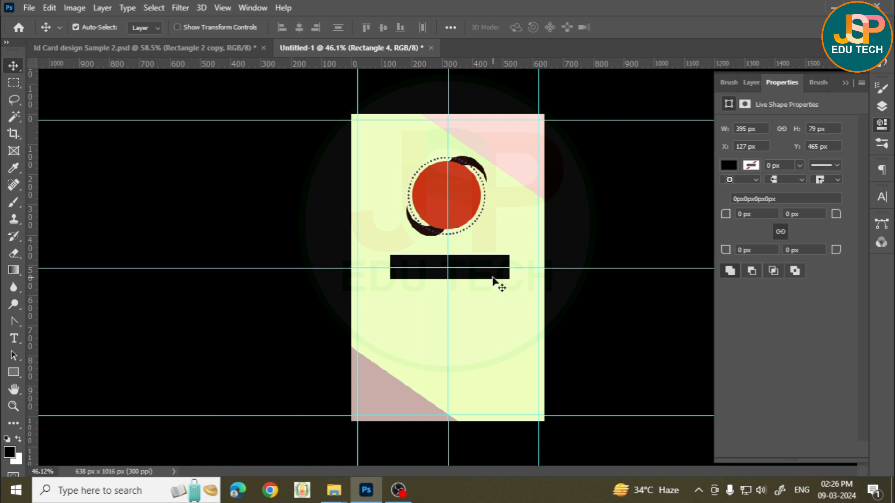
pyautogui.press('Down')
pyautogui.press('Down')
pyautogui.press('Down')
pyautogui.press('Down')
pyautogui.press('Left')
pyautogui.press('Left')
pyautogui.press('Left')
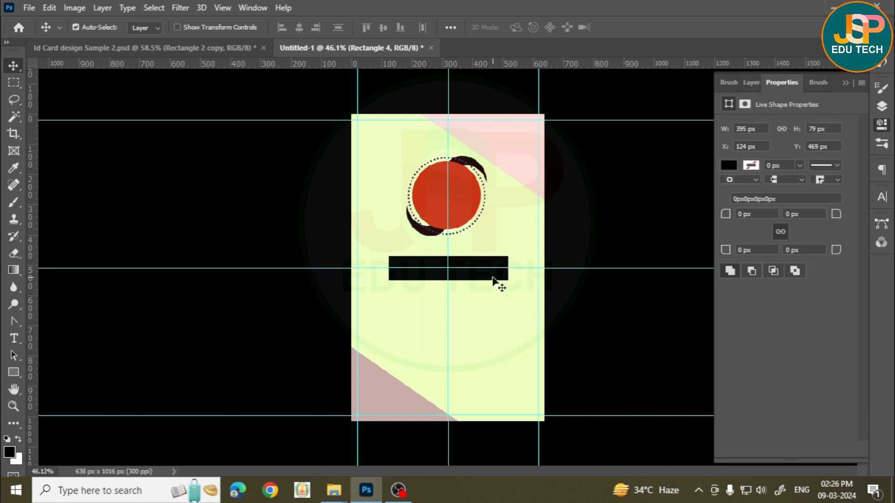
# Start a centred Arial Bold text line below the black bar and set its size to 14 pt
pyautogui.click(14, 339)
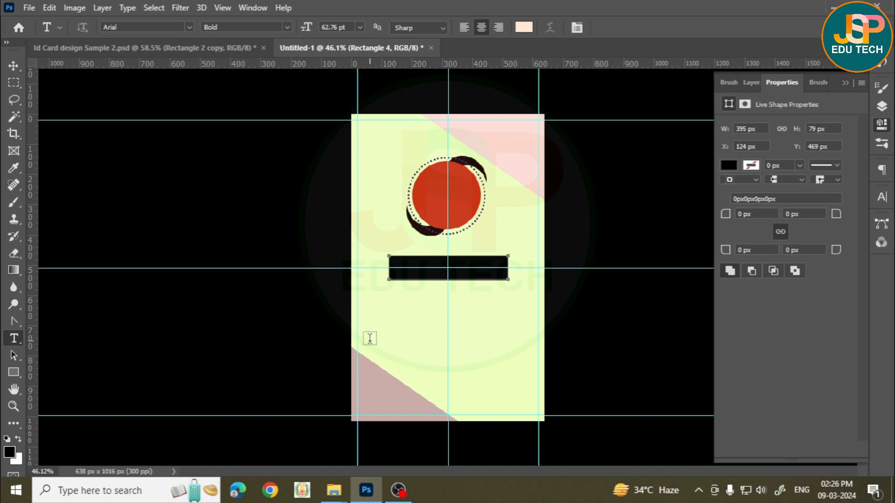
pyautogui.click(405, 304)
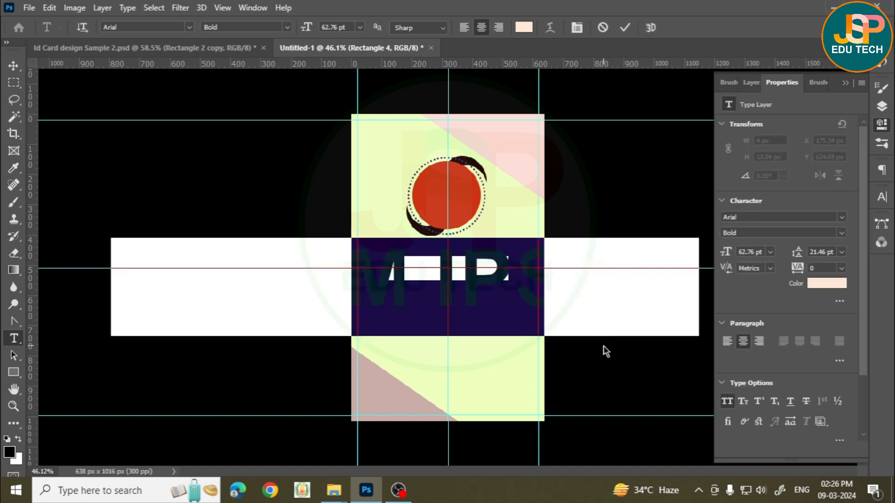
pyautogui.click(344, 27)
pyautogui.write('20')
pyautogui.press('Return')
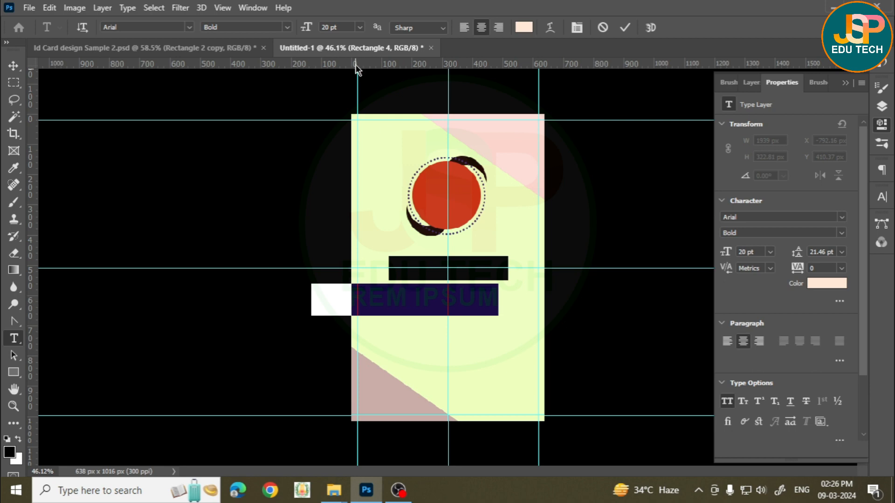
pyautogui.click(335, 27)
pyautogui.press('Return')
# Shift the placeholder text to the card's vertical centre line and replace it with "JSP EDU TECH"
pyautogui.moveTo(403, 350); pyautogui.dragTo(446, 348)
pyautogui.write('JSP E')
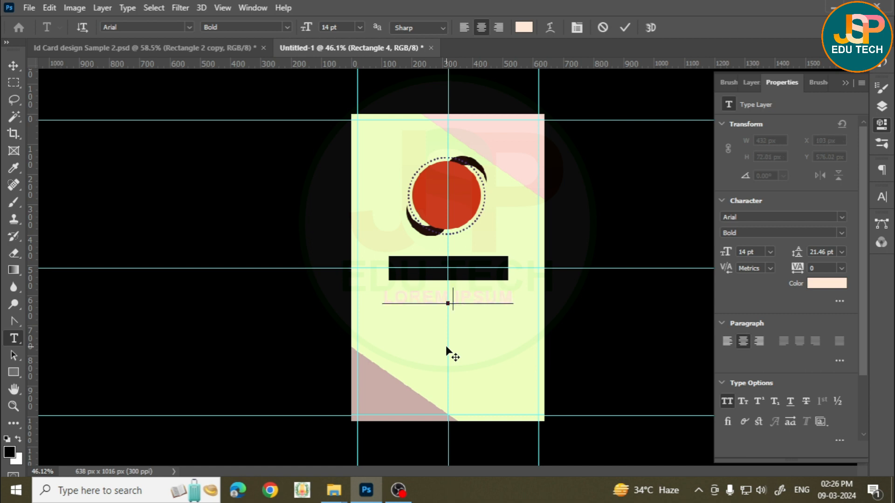
pyautogui.write('DU TECH')
# Reduce the JSP EDU TECH text to 11 pt and place it on the black name bar
pyautogui.hotkey('ctrl', 'a')
pyautogui.hotkey('ctrl', 'shift', ',')
pyautogui.hotkey('ctrl', 'shift', ',')
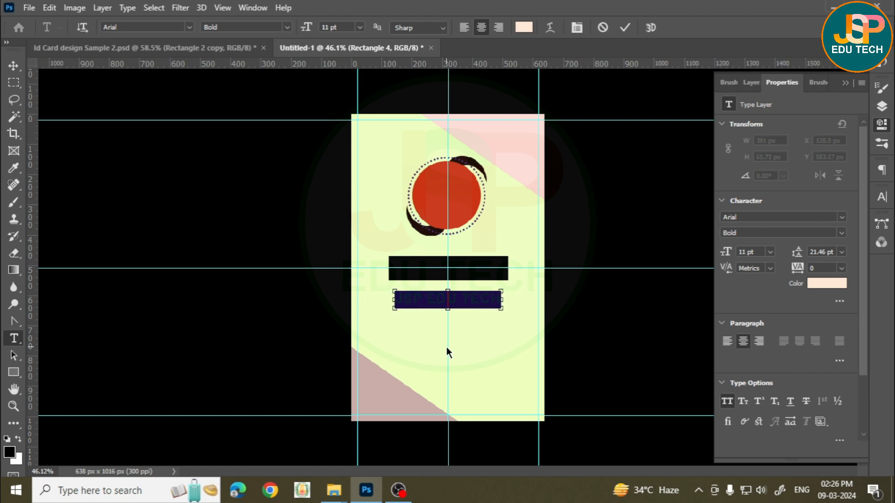
pyautogui.hotkey('ctrl', 'Return')
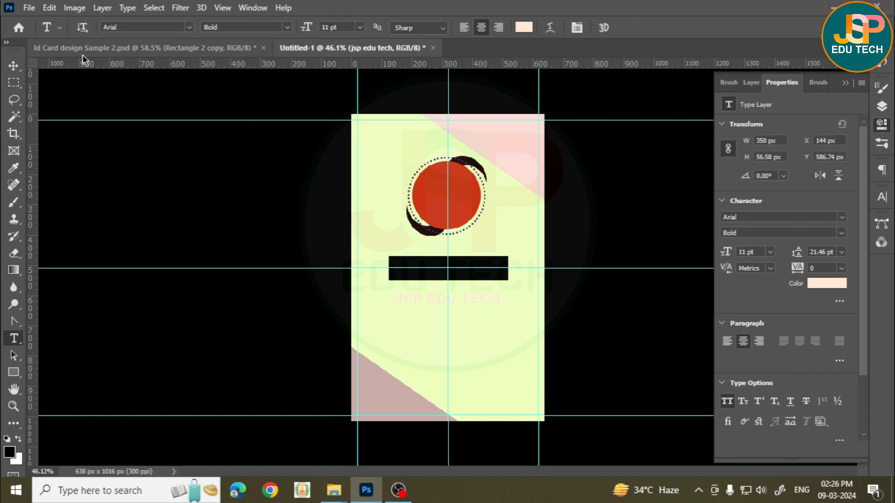
pyautogui.click(14, 66)
pyautogui.moveTo(454, 301); pyautogui.dragTo(455, 273)
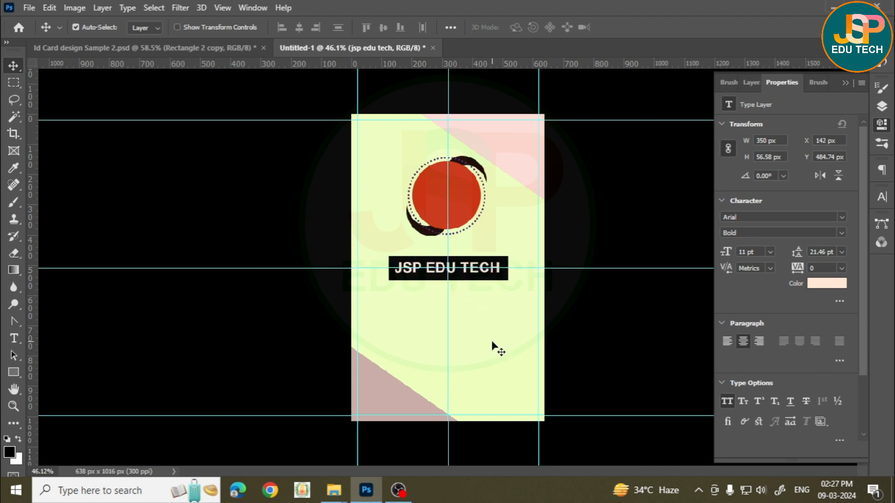
# Copy the employee code and contact-details text layers from the sample card into the new card, below the black name bar
pyautogui.click(224, 48)
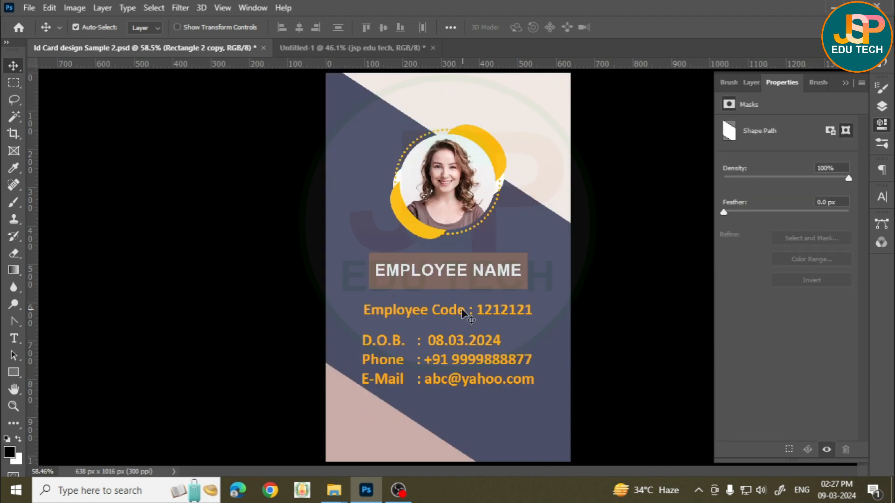
pyautogui.keyDown('ctrl'); pyautogui.click(461, 358); pyautogui.keyUp('ctrl')
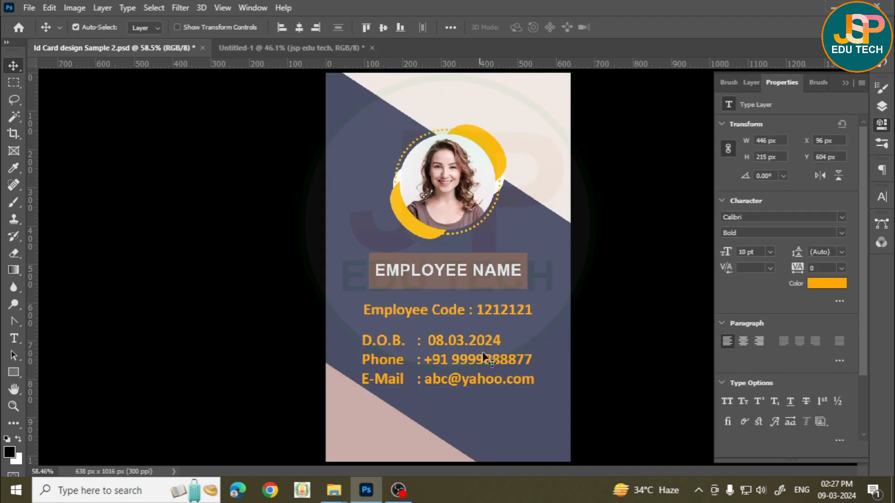
pyautogui.moveTo(461, 342); pyautogui.dragTo(344, 81)
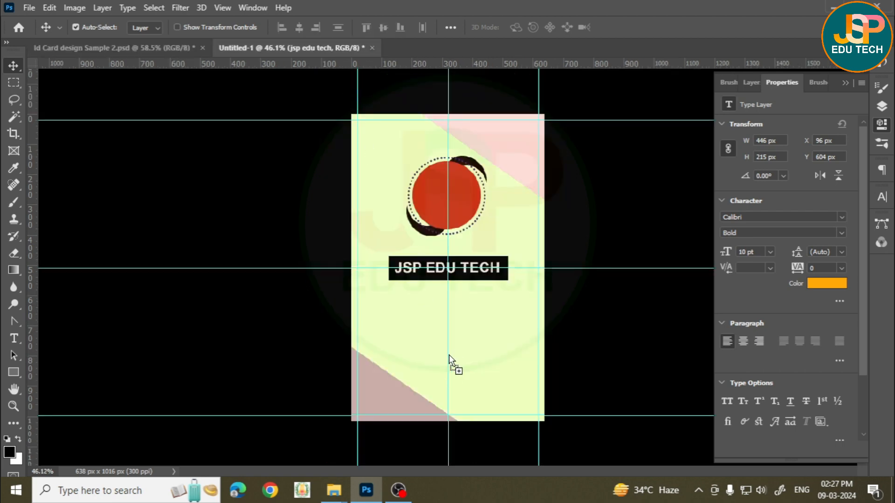
pyautogui.moveTo(492, 363); pyautogui.dragTo(472, 359)
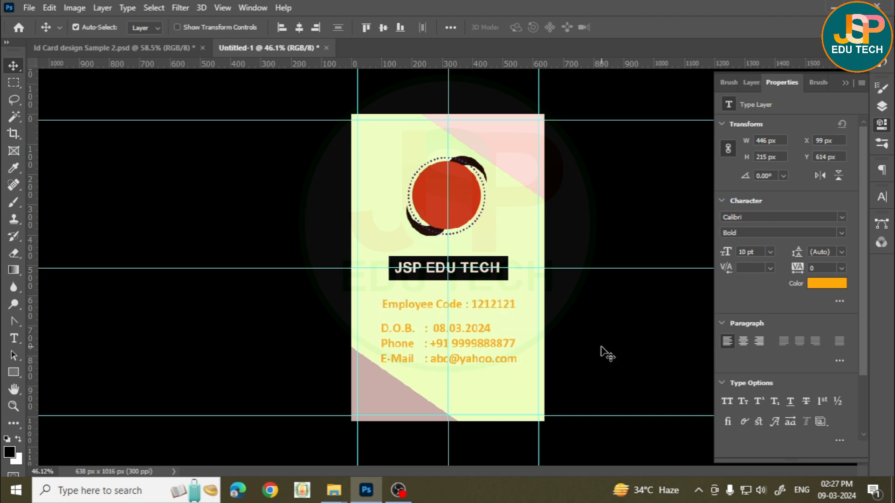
pyautogui.click(598, 353)
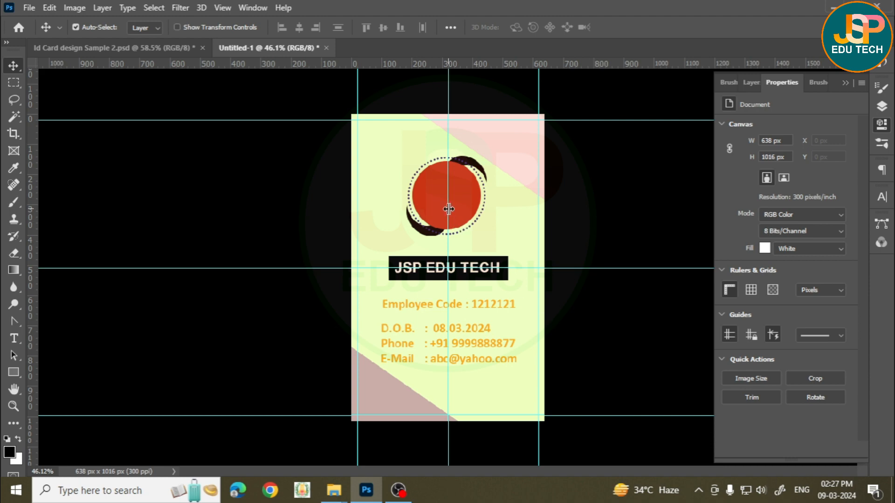
# Copy the navy diagonal shape from the sample card into the new card as a colour reference
pyautogui.click(465, 206)
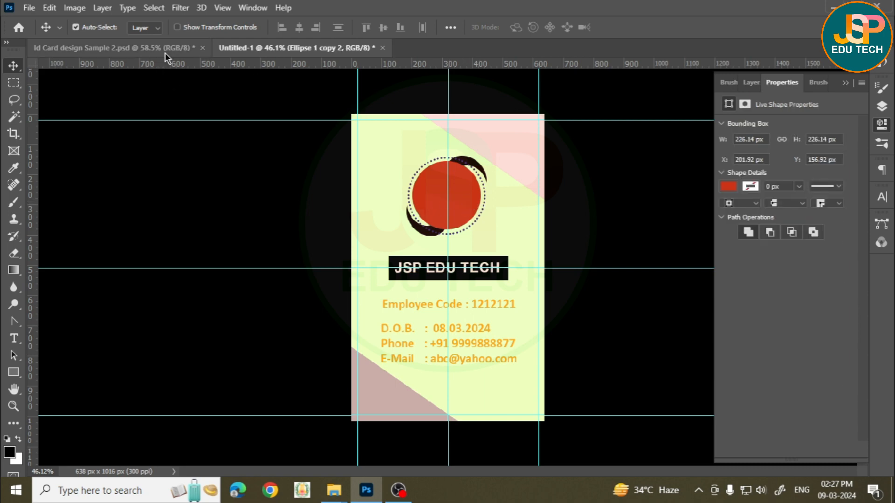
pyautogui.click(161, 49)
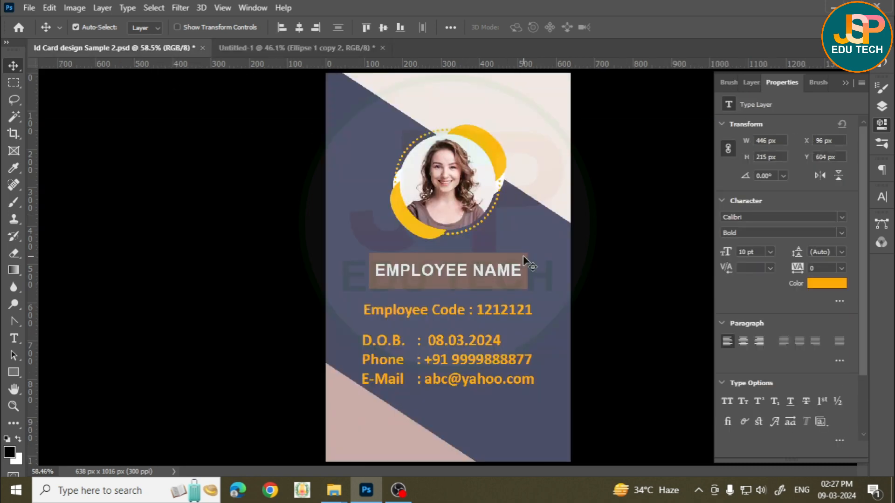
pyautogui.click(546, 263)
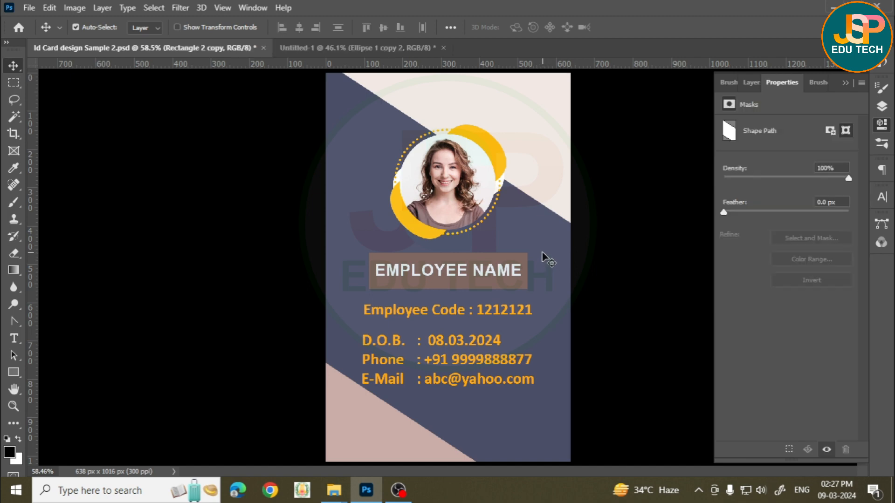
pyautogui.moveTo(543, 256); pyautogui.dragTo(519, 226)
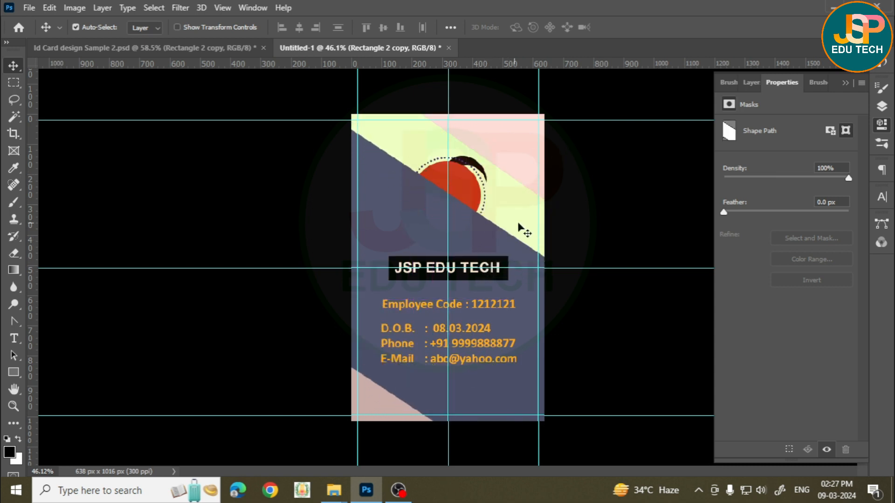
# Recolour the pale green Rectangle 3 with navy 4a4e69 sampled from the copied shape, and delete that copy
pyautogui.click(518, 224)
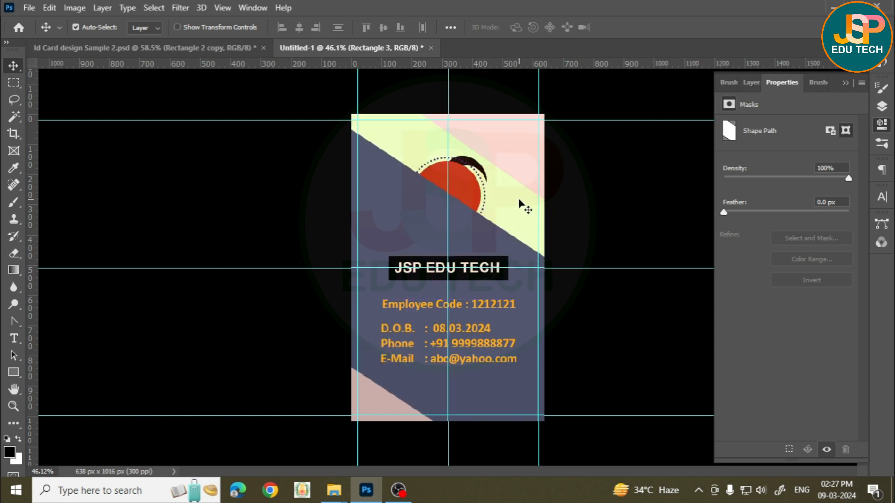
pyautogui.click(751, 83)
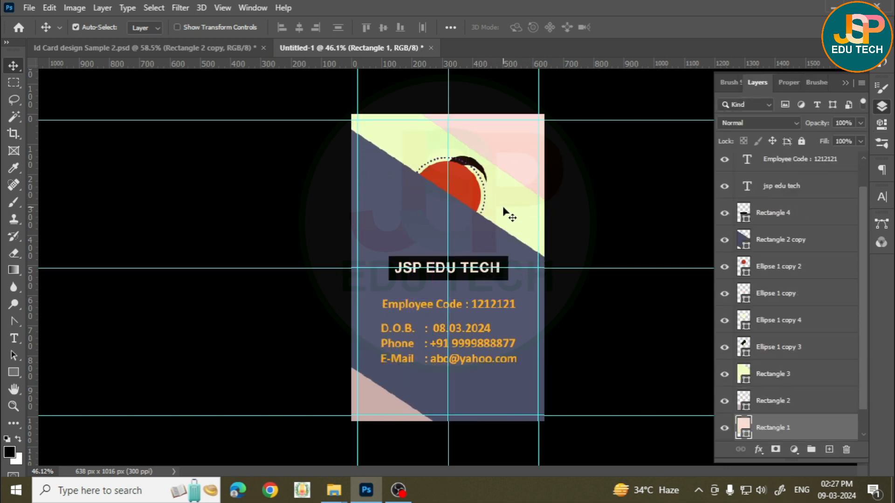
pyautogui.doubleClick(745, 378)
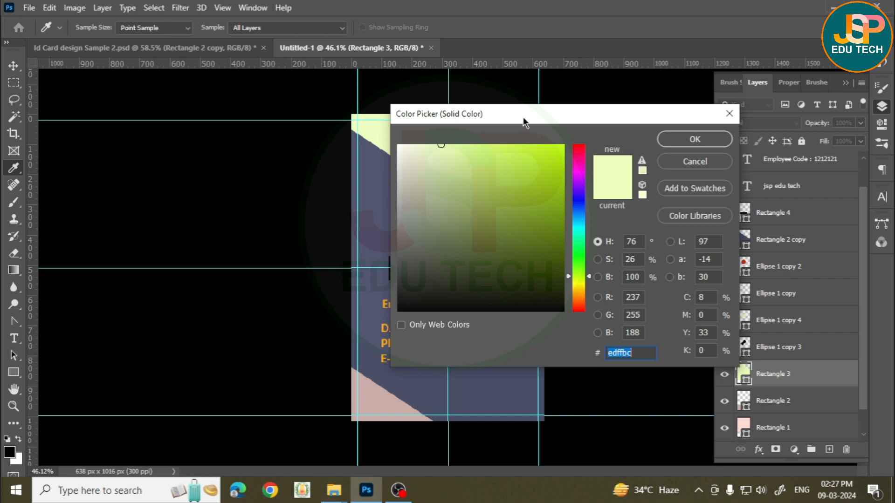
pyautogui.moveTo(525, 122); pyautogui.dragTo(545, 155)
pyautogui.click(474, 231)
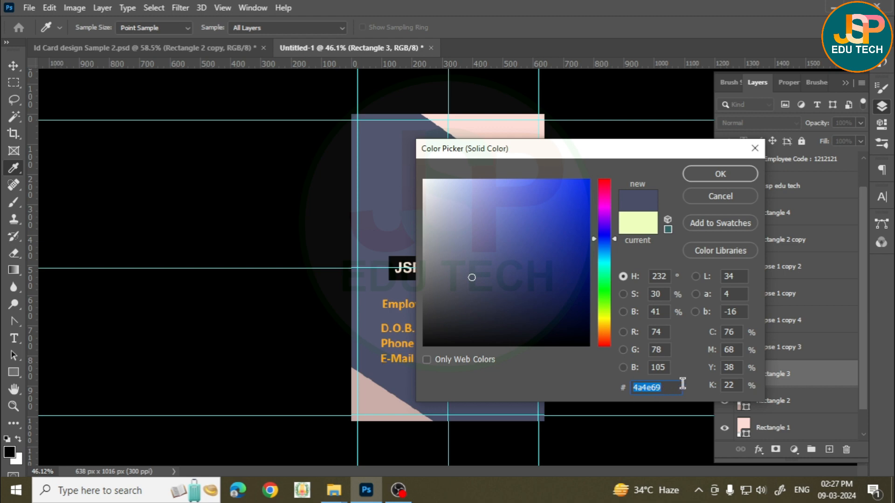
pyautogui.click(716, 174)
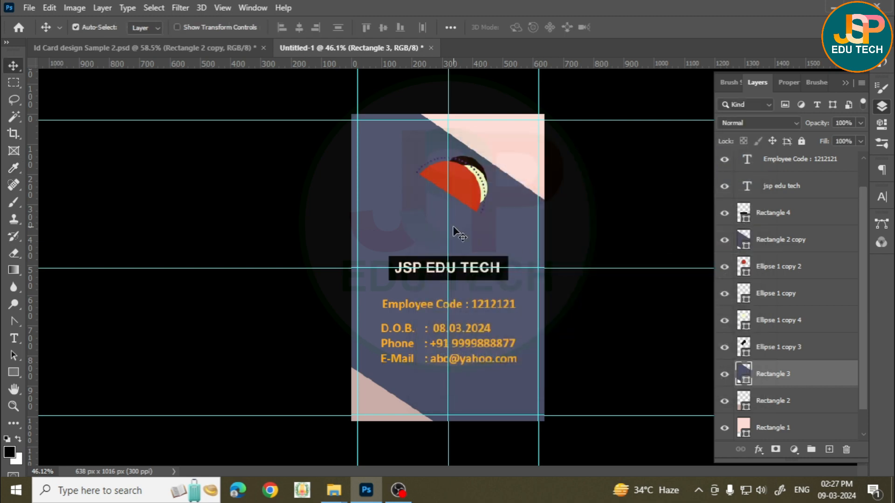
pyautogui.click(455, 228)
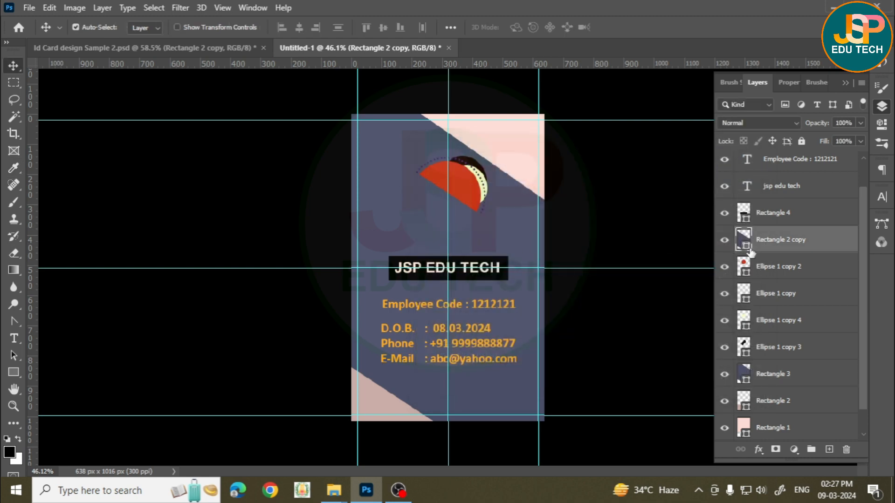
pyautogui.press('Delete')
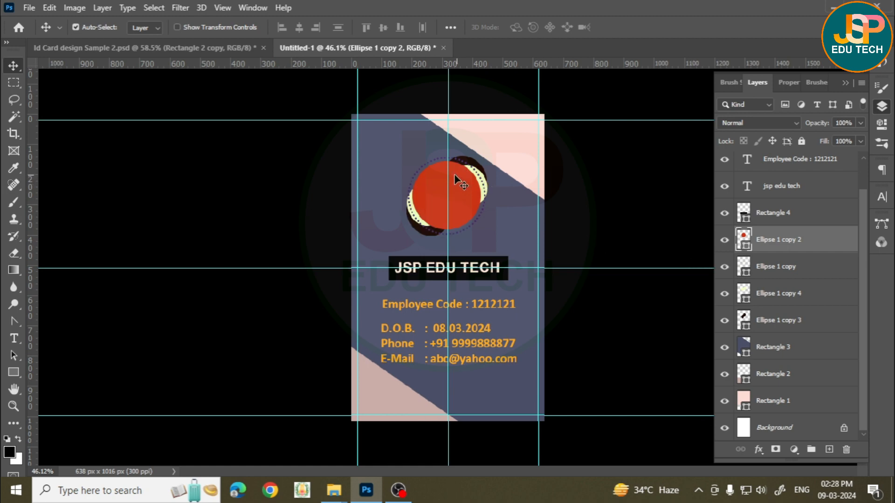
# Copy the sample card's linked photo-frame ellipses into the new card, beside the red circle
pyautogui.click(230, 57)
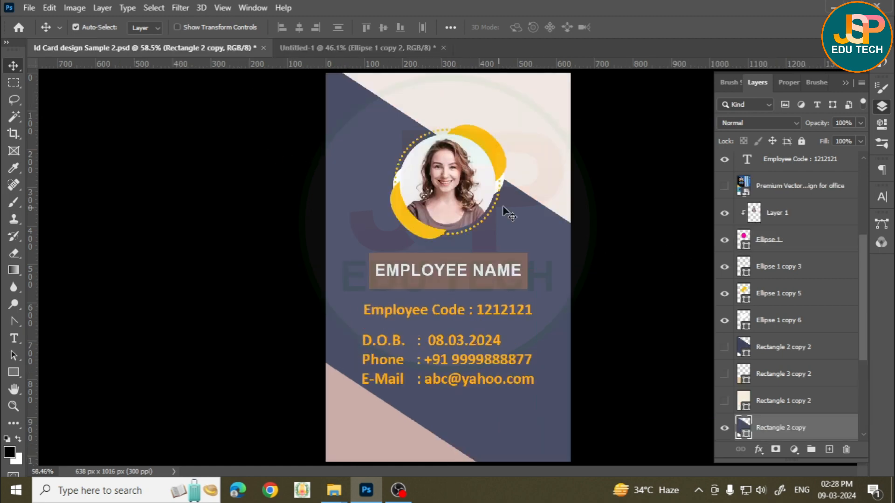
pyautogui.click(495, 161)
pyautogui.moveTo(498, 161); pyautogui.dragTo(369, 52)
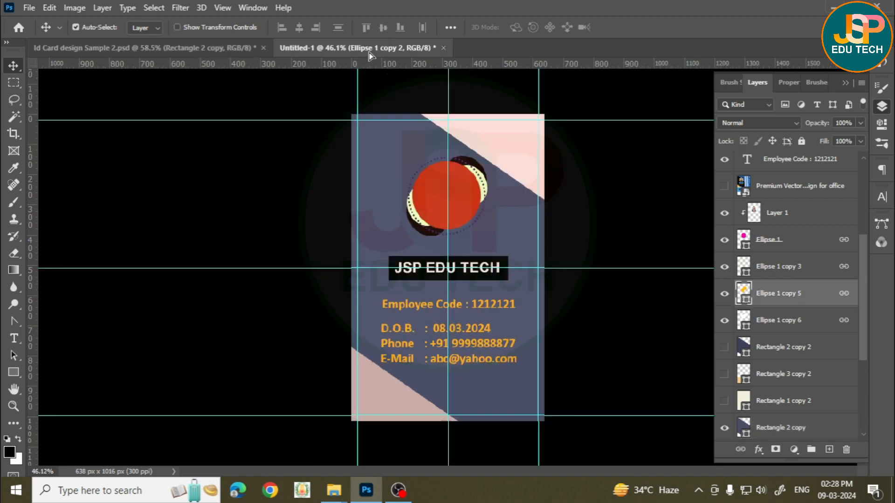
pyautogui.moveTo(402, 181); pyautogui.dragTo(406, 158)
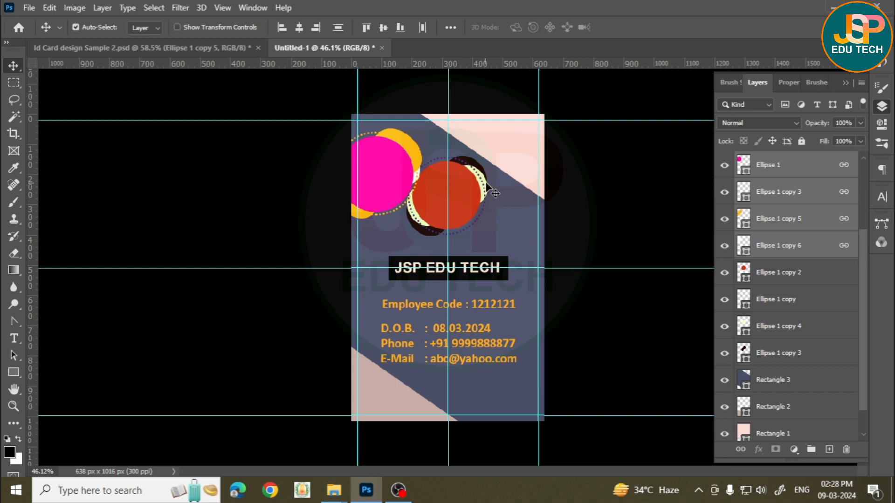
# Recolour the dark crescent shape behind the red circle with yellow febc06 sampled from the copied frame
pyautogui.click(484, 173)
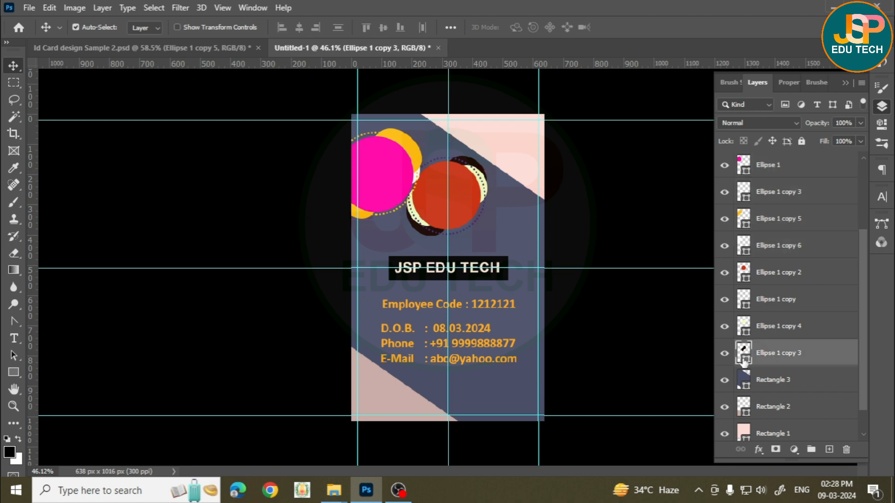
pyautogui.doubleClick(746, 360)
pyautogui.click(413, 141)
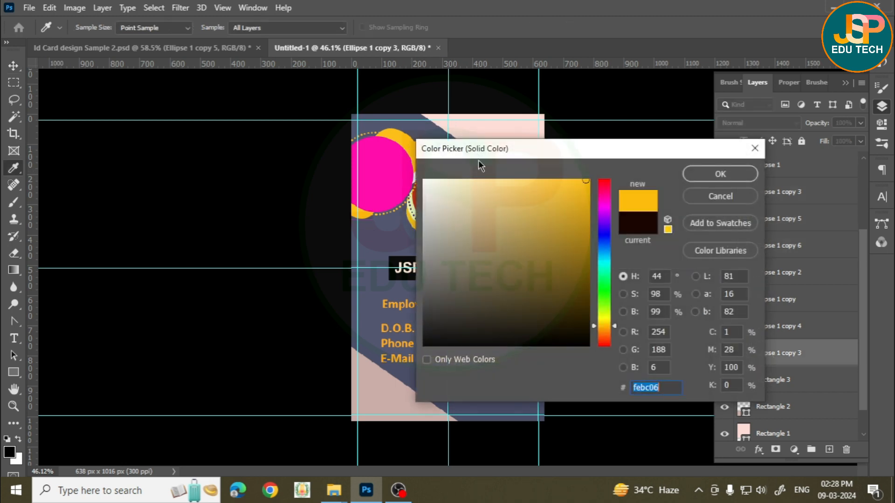
pyautogui.click(711, 176)
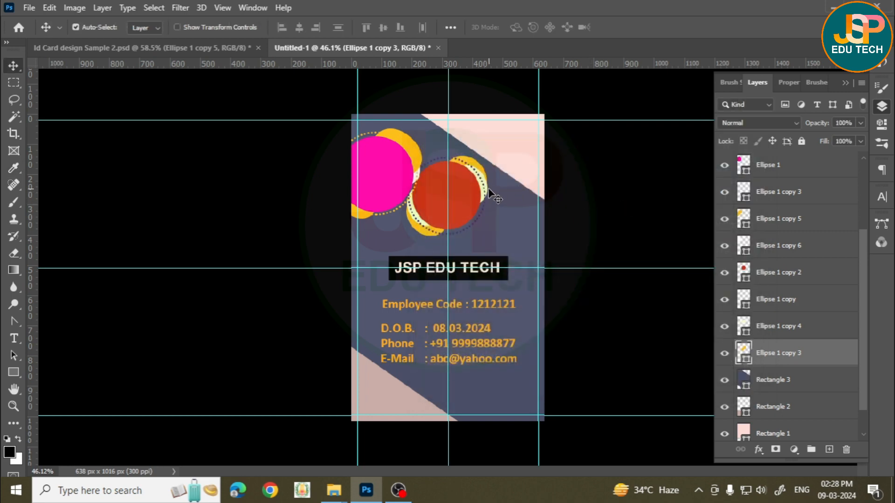
# Fill the pale green Ellipse 1 copy 4 with white ffffff and move its layer below the yellow crescent shape
pyautogui.click(488, 196)
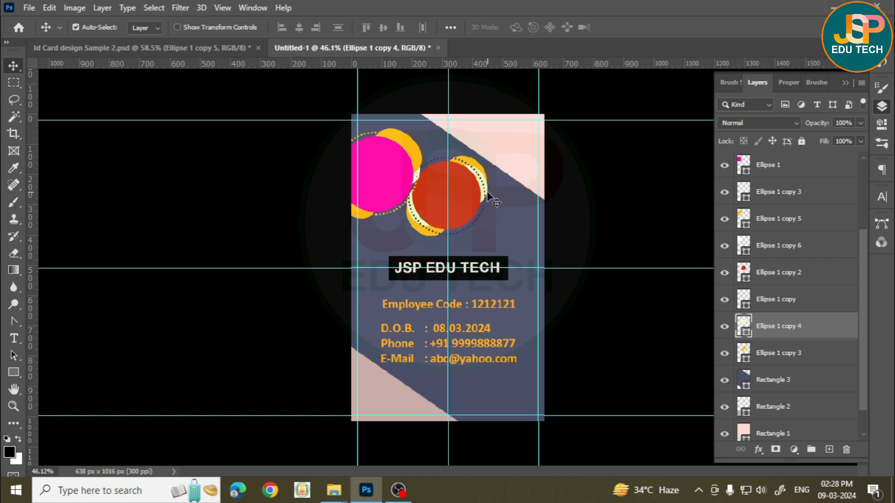
pyautogui.doubleClick(745, 334)
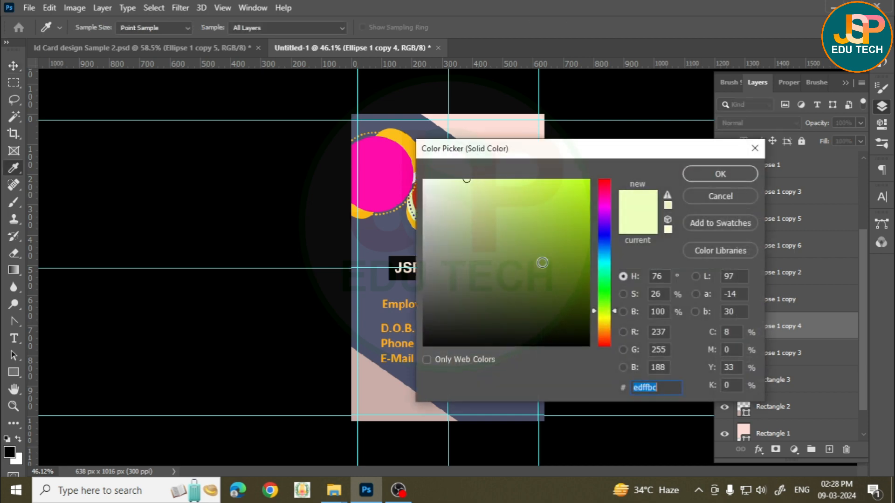
pyautogui.write('ffffff')
pyautogui.click(721, 174)
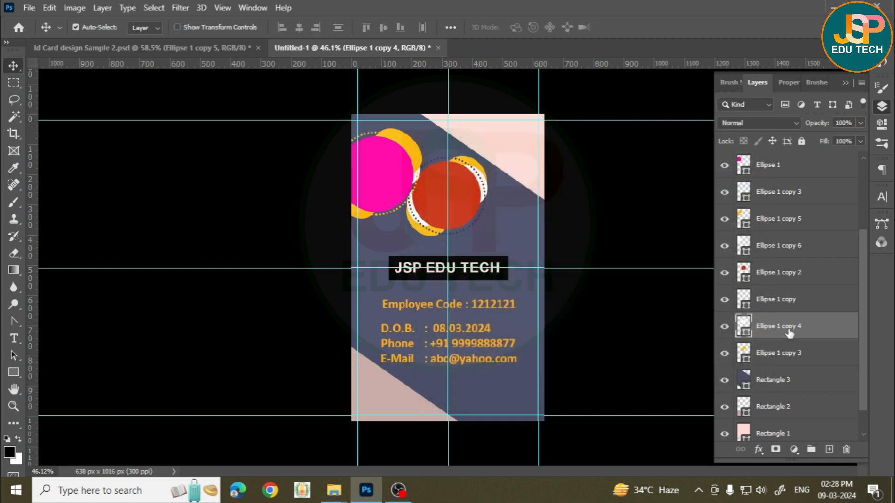
pyautogui.moveTo(790, 334); pyautogui.dragTo(788, 354)
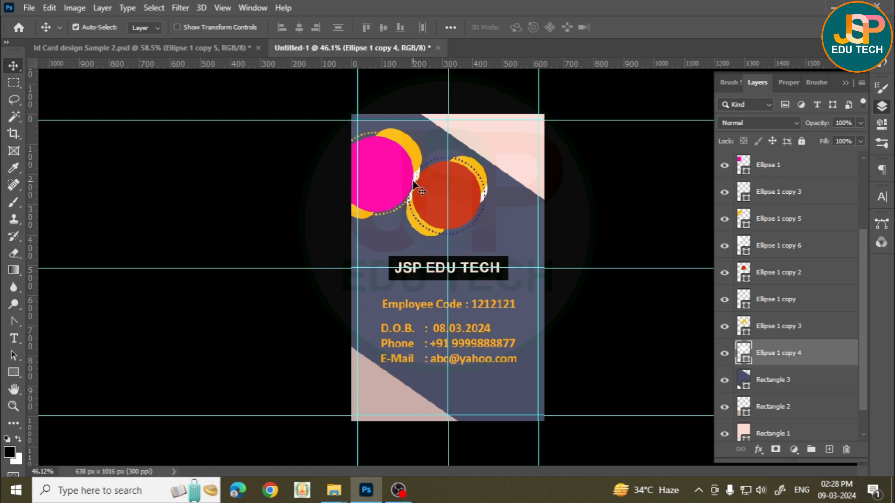
# Change the stroke of the dotted ring around the red circle to the recently used yellow
pyautogui.click(483, 212)
pyautogui.click(457, 201)
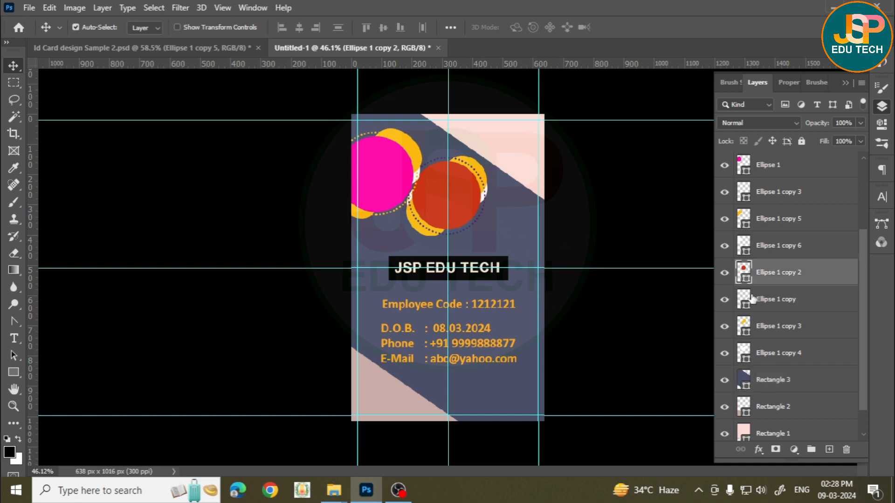
pyautogui.click(765, 308)
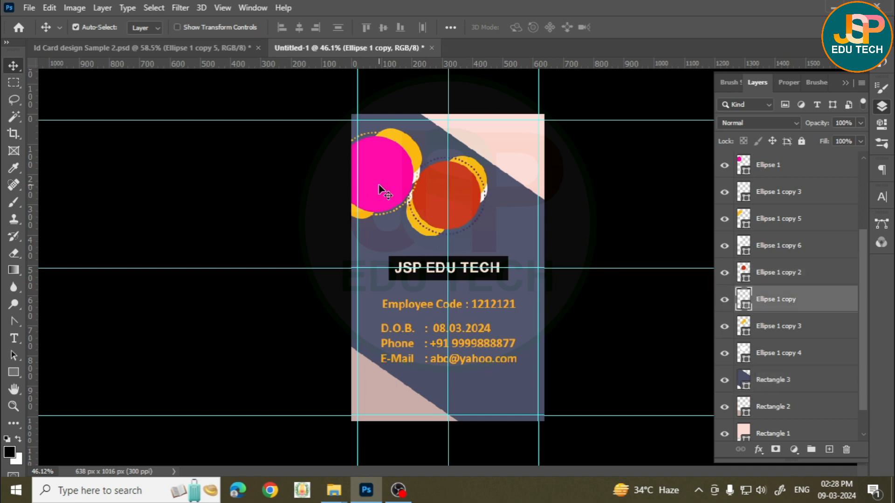
pyautogui.click(18, 374)
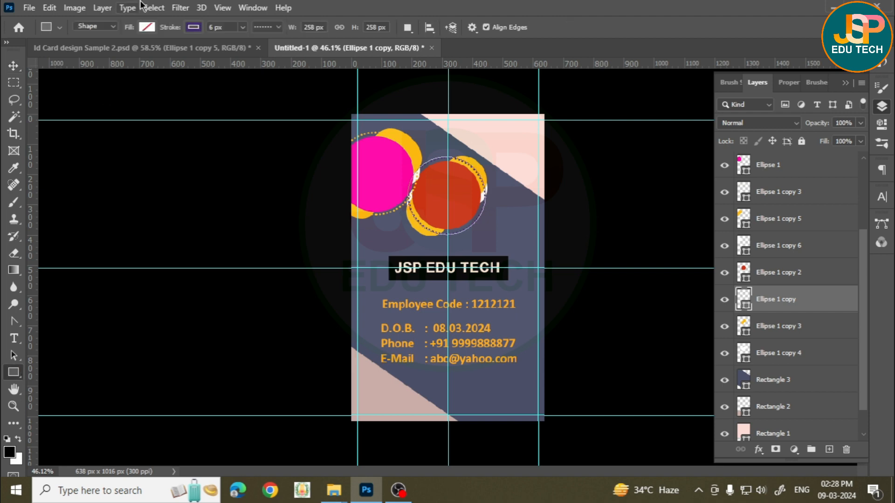
pyautogui.click(189, 28)
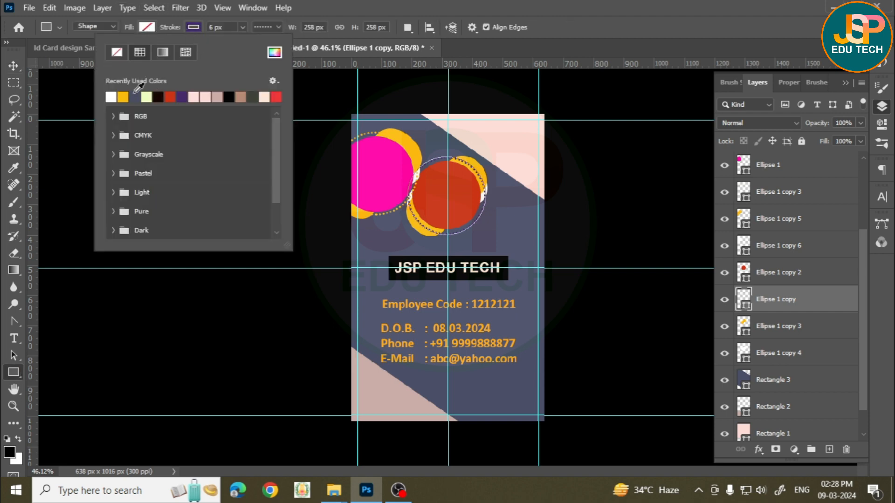
pyautogui.click(125, 97)
pyautogui.click(228, 28)
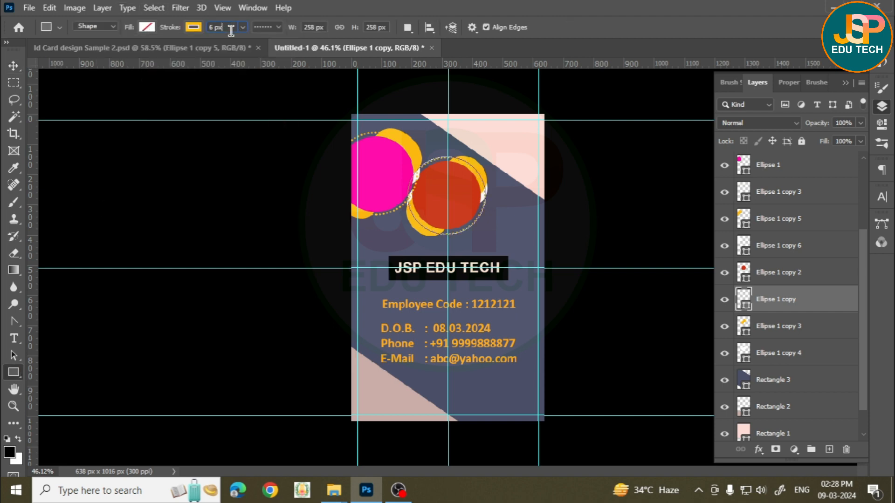
pyautogui.press('v')
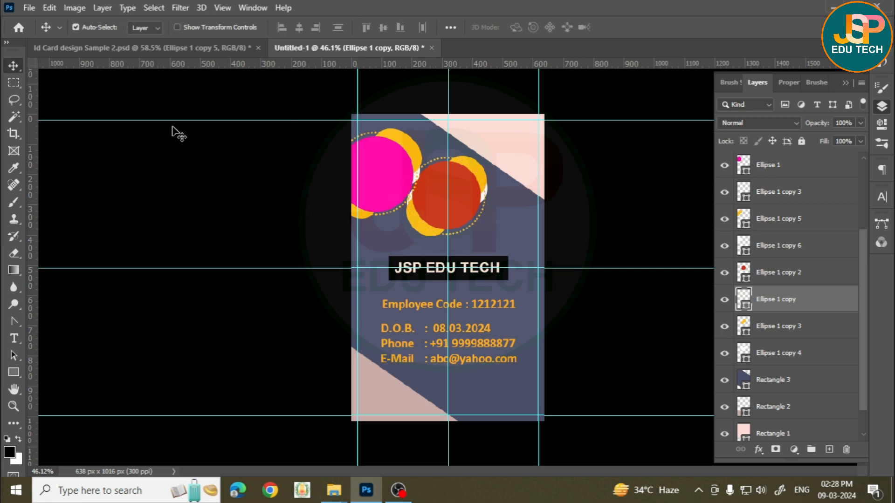
# Delete the linked reference ellipses copied from the sample card
pyautogui.click(372, 166)
pyautogui.press('Delete')
pyautogui.press('Delete')
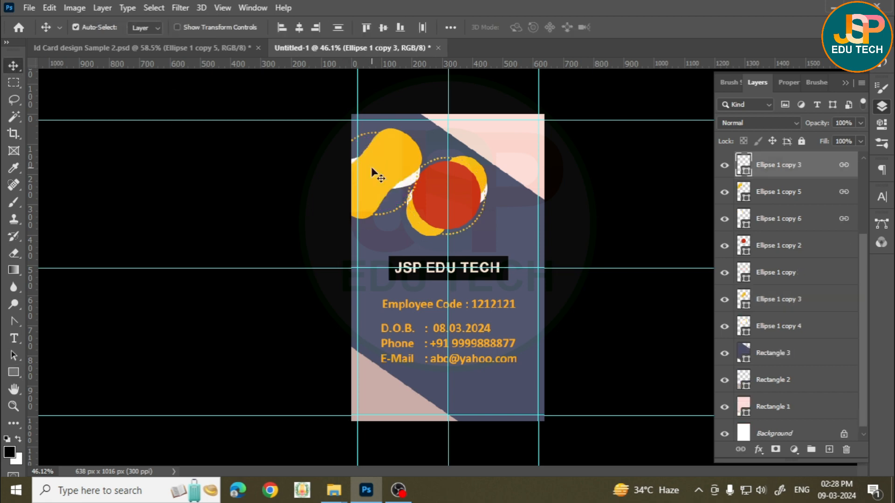
pyautogui.press('Delete')
pyautogui.press('Delete')
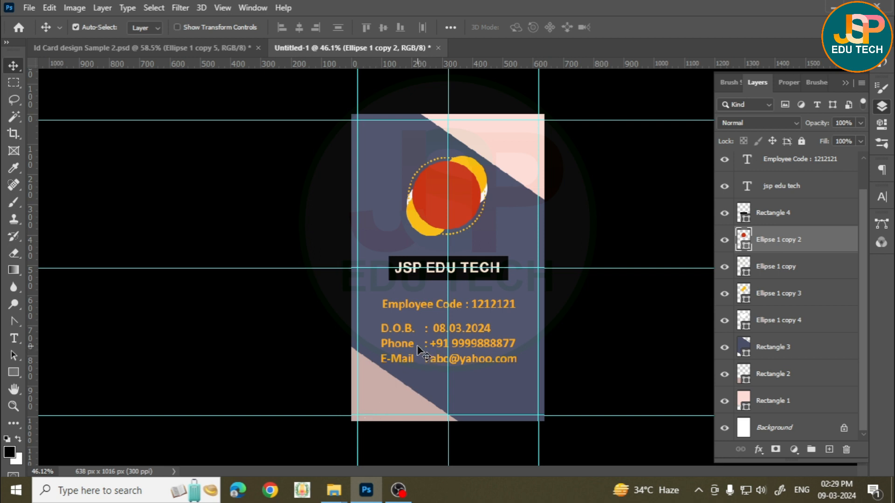
# Copy the brown name-bar rectangle from Id Card design Sample 2 into the new ID card as a colour reference
pyautogui.click(237, 47)
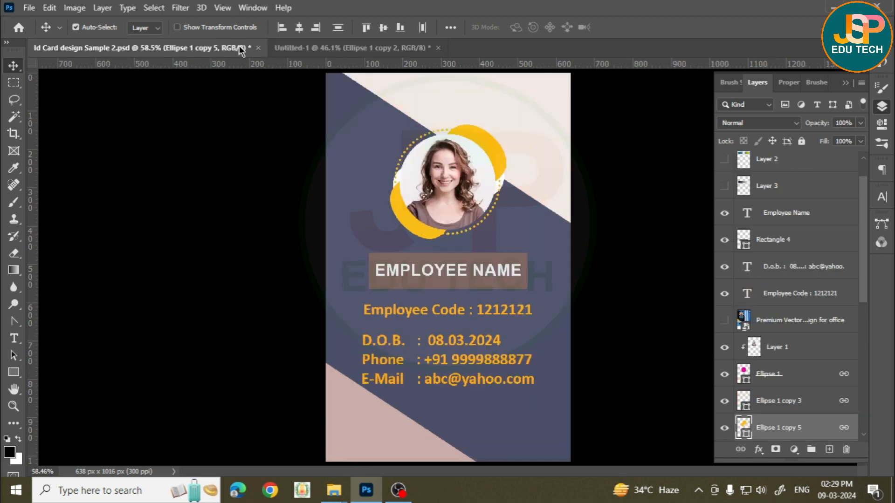
pyautogui.click(329, 48)
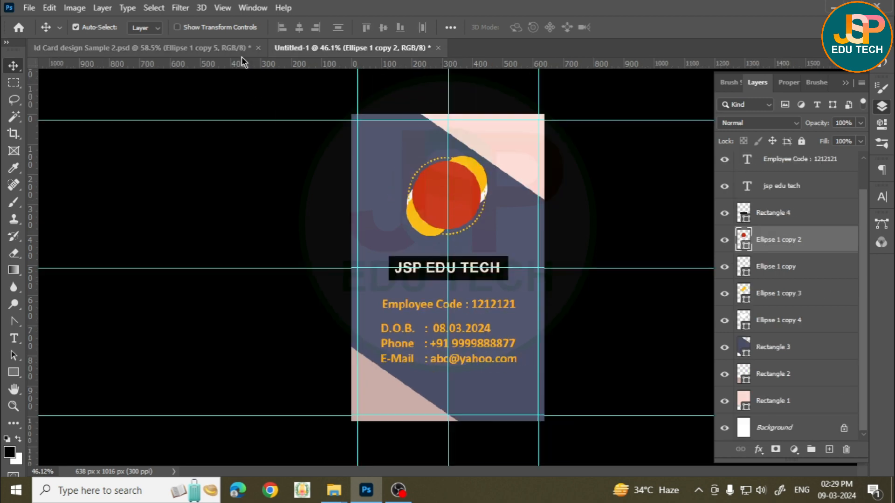
pyautogui.click(224, 48)
pyautogui.moveTo(523, 286); pyautogui.dragTo(432, 159)
pyautogui.moveTo(467, 225); pyautogui.dragTo(471, 228)
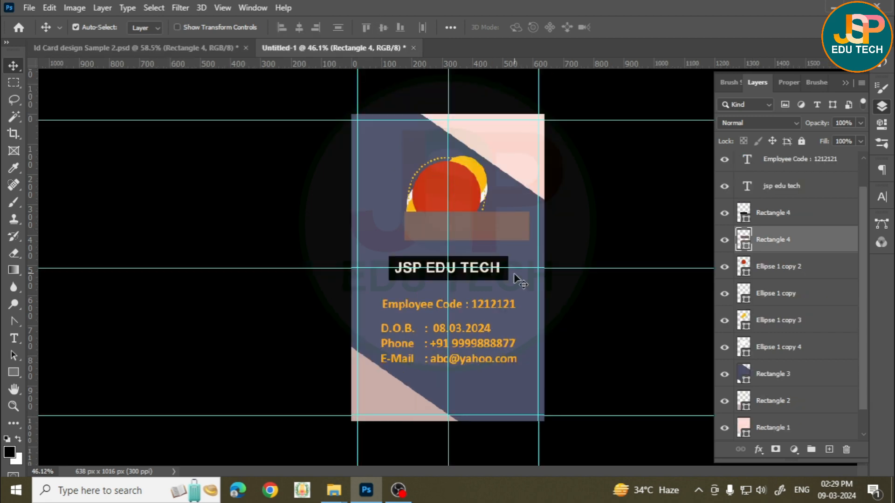
# Recolour the black bar behind JSP EDU TECH with the brown sampled from the copied rectangle, and delete that copy
pyautogui.doubleClick(744, 215)
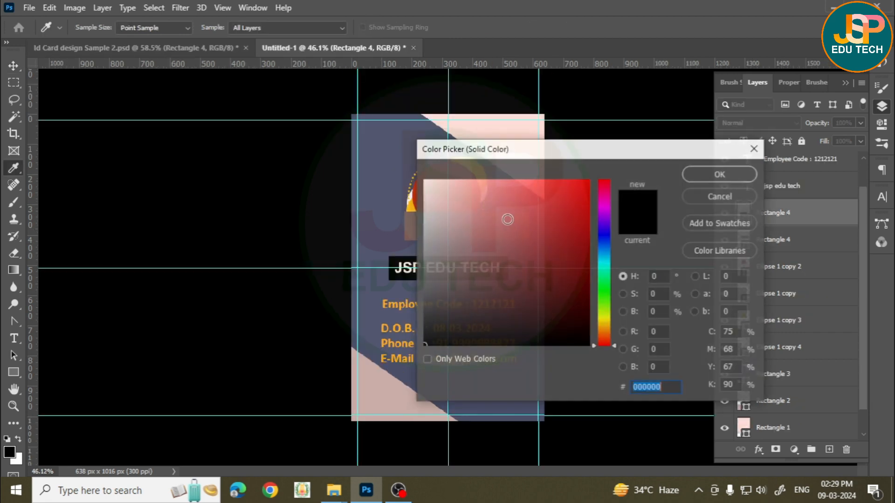
pyautogui.click(409, 227)
pyautogui.press('Return')
pyautogui.click(471, 228)
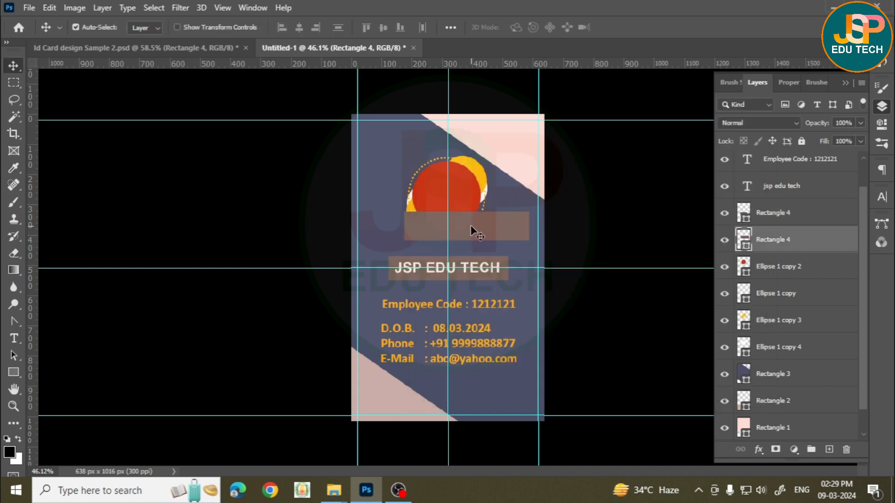
pyautogui.press('Delete')
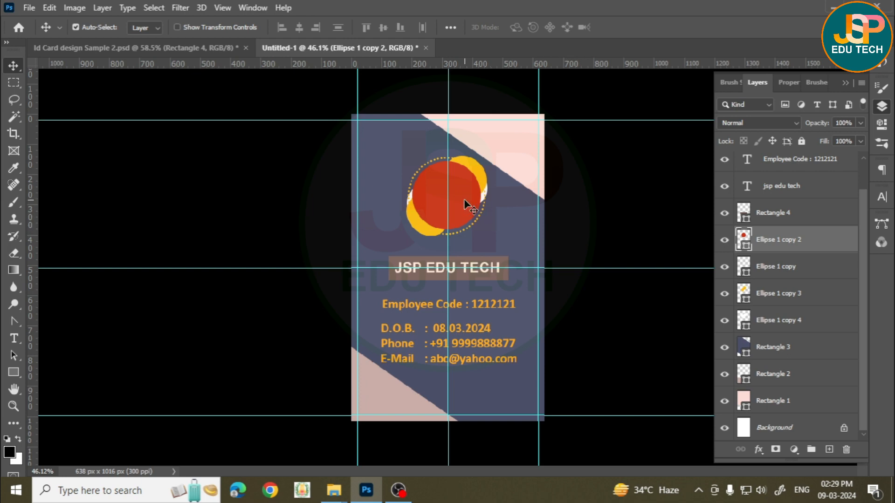
# Open the photo of the woman with folded arms on a light blue background from the 4. ID Card design folder
pyautogui.press('ctrl')
pyautogui.hotkey('ctrl', 'o')
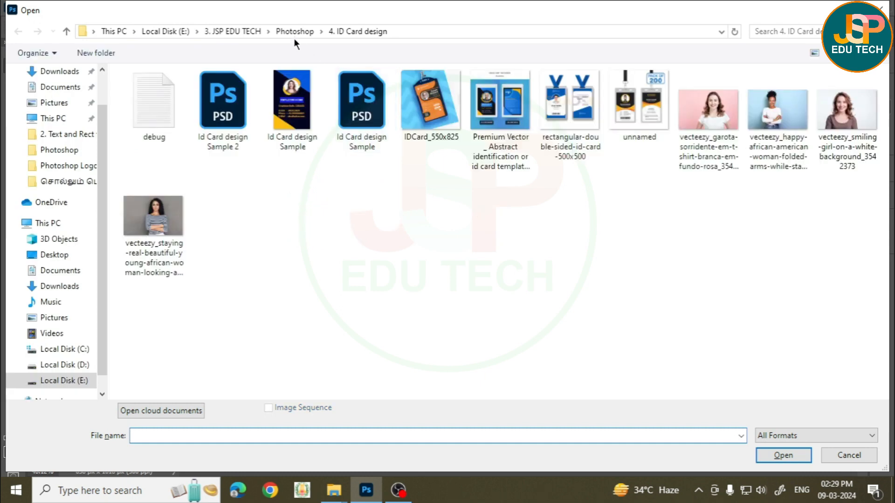
pyautogui.click(296, 32)
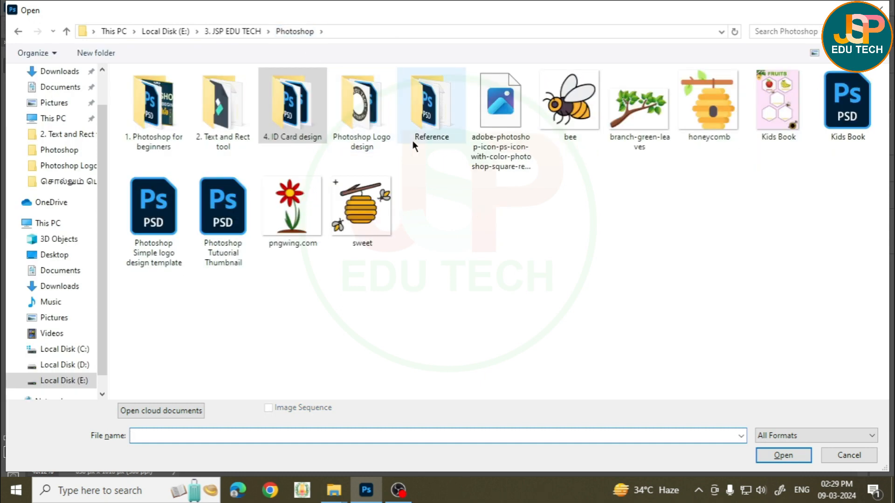
pyautogui.doubleClick(308, 72)
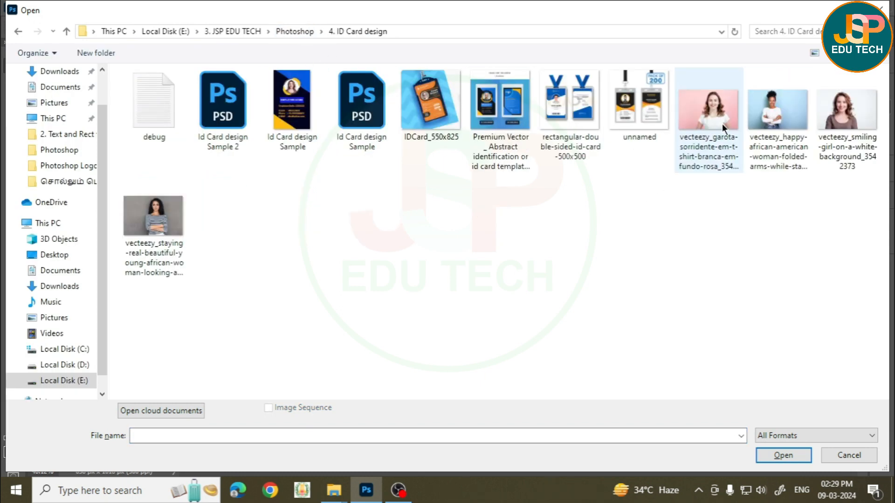
pyautogui.click(777, 122)
pyautogui.doubleClick(776, 122)
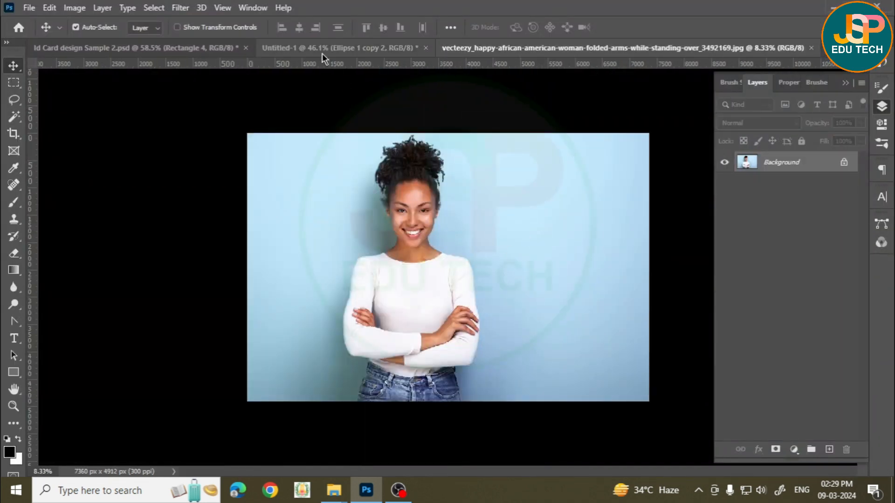
# Bring the woman's photo into the Untitled-1 ID card as a layer directly above the red circle, Ellipse 1 copy 2
pyautogui.click(318, 49)
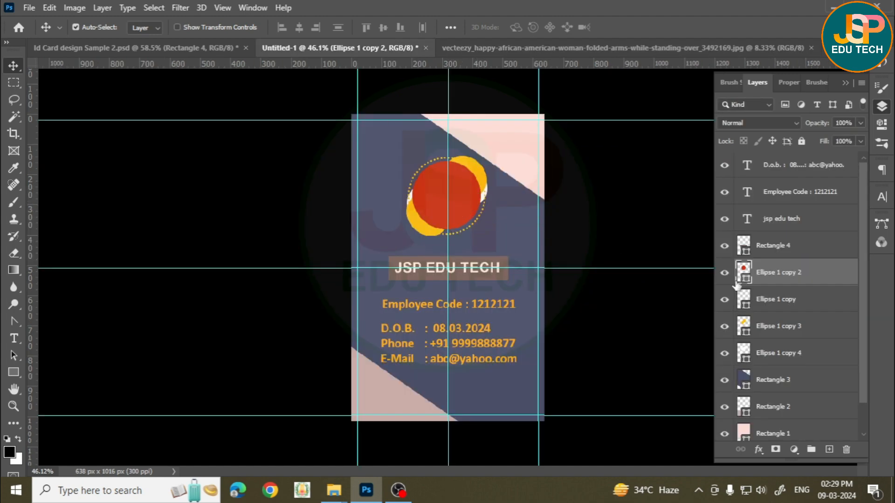
pyautogui.click(726, 274)
pyautogui.click(726, 273)
pyautogui.click(466, 49)
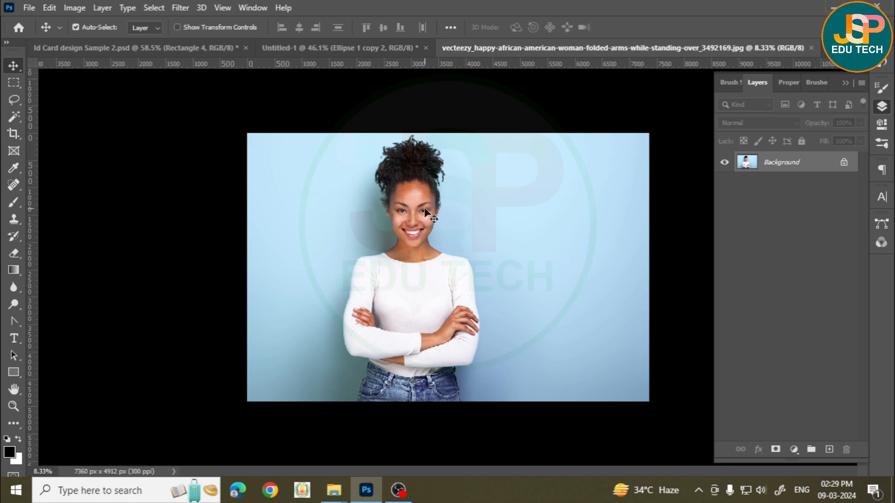
pyautogui.click(368, 49)
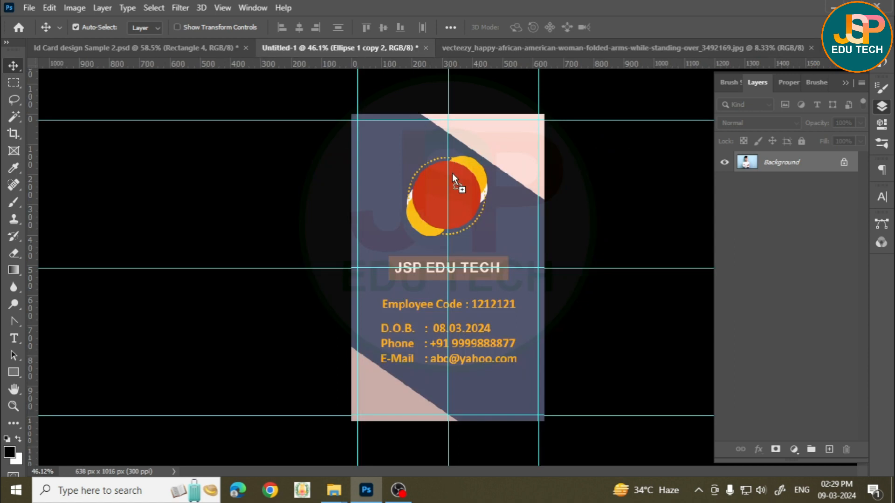
pyautogui.moveTo(449, 180); pyautogui.dragTo(449, 180)
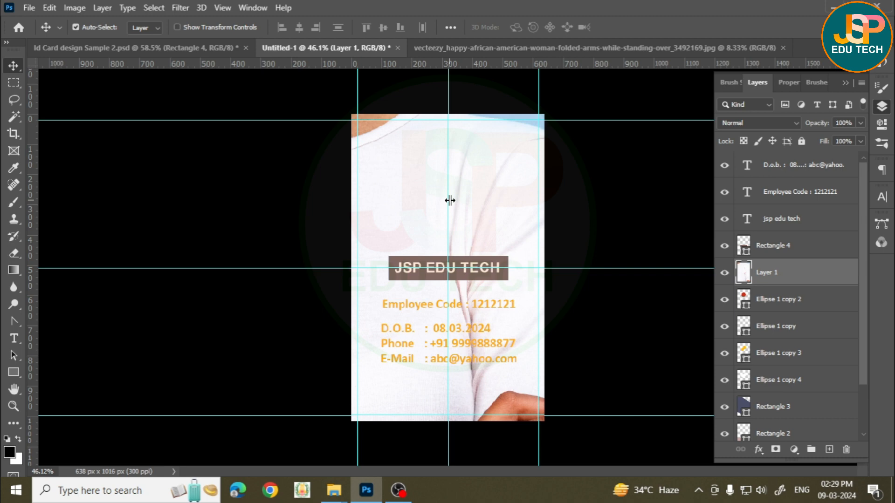
# Scale the imported photo down to 5.54% with Free Transform
pyautogui.hotkey('ctrl', 't')
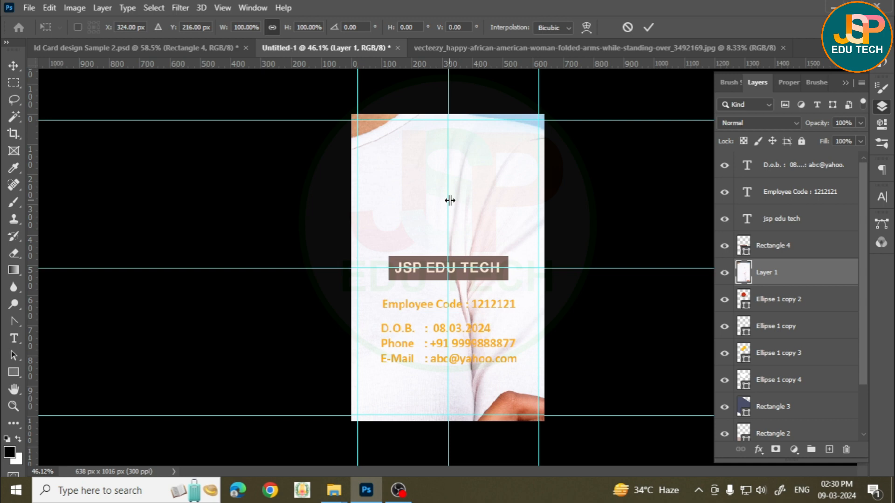
pyautogui.hotkey('ctrl', '-')
pyautogui.hotkey('ctrl', '-')
pyautogui.hotkey('ctrl', '-')
pyautogui.hotkey('ctrl', '-')
pyautogui.hotkey('ctrl', '-')
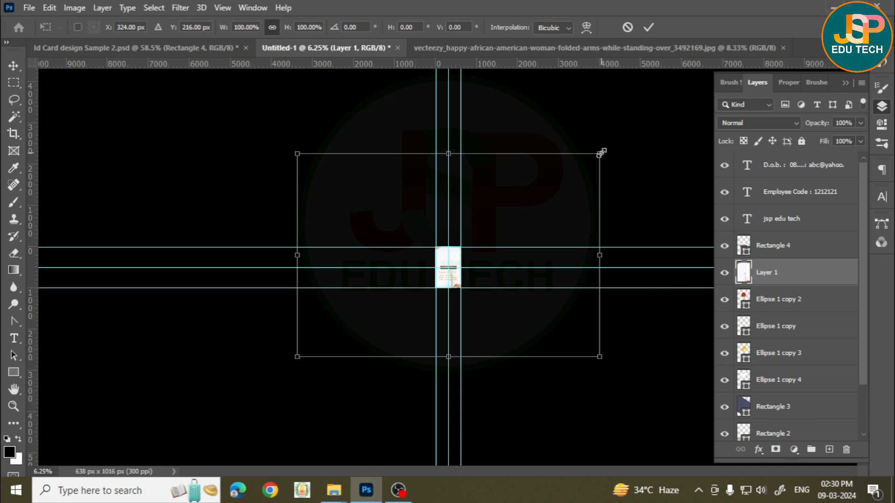
pyautogui.moveTo(601, 152); pyautogui.dragTo(452, 239)
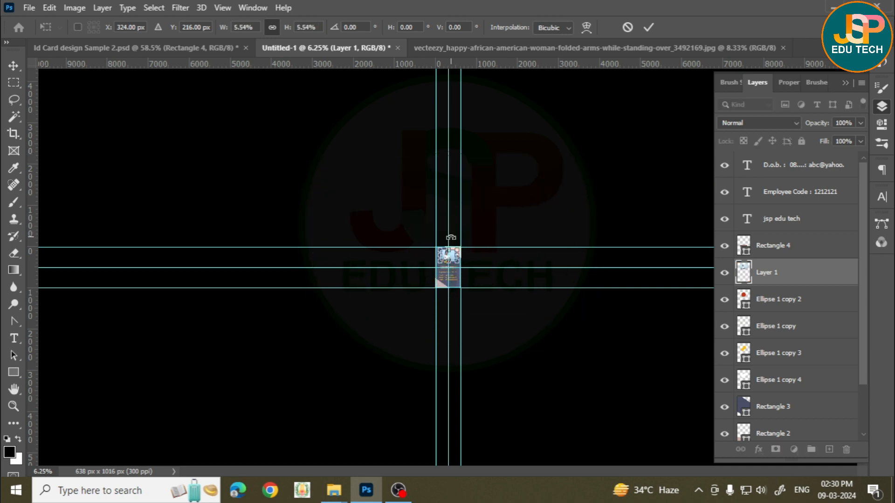
pyautogui.press('Return')
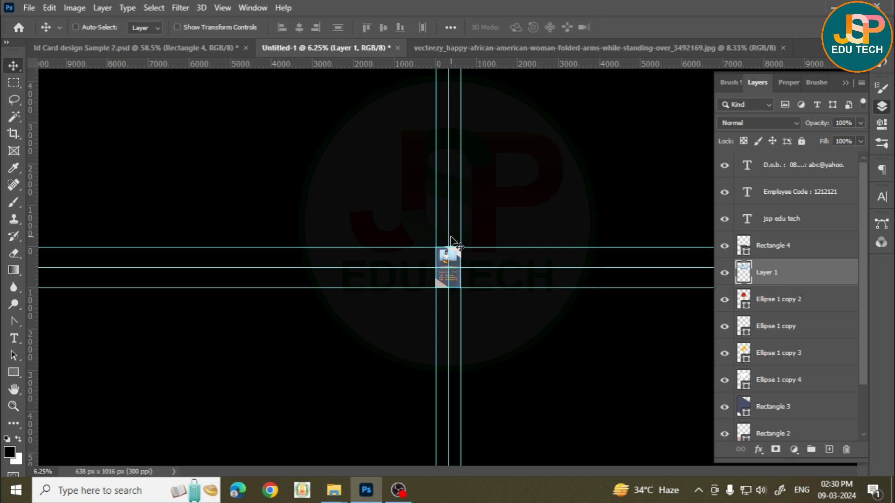
# Move the photo over the red circle and clip it to Ellipse 1 copy 2
pyautogui.hotkey('ctrl', '0')
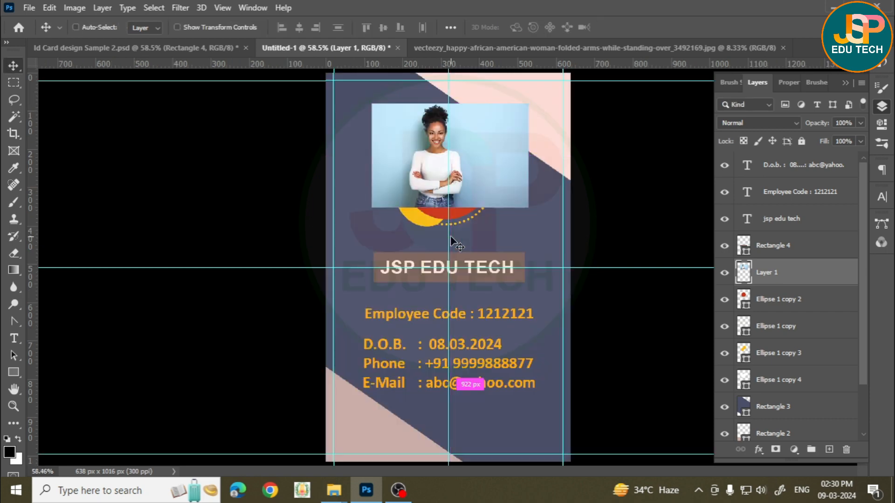
pyautogui.moveTo(474, 153); pyautogui.dragTo(483, 182)
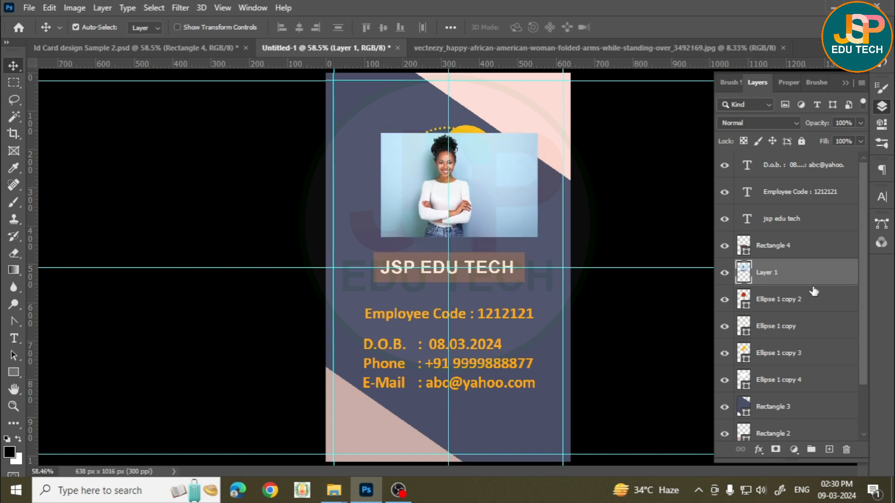
pyautogui.keyDown('alt'); pyautogui.click(745, 282); pyautogui.keyUp('alt')
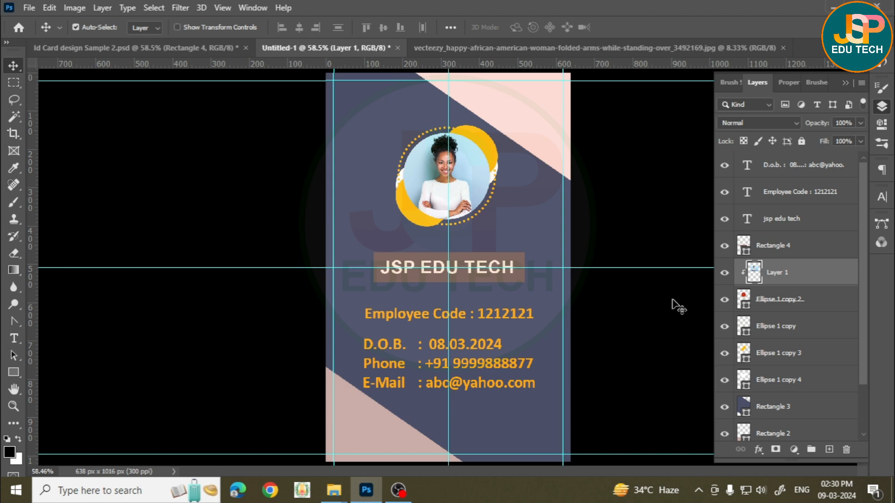
# Enlarge the clipped photo to 118.50% and reposition it so the woman's head and shoulders fill the circle
pyautogui.scroll(3, 441, 162)
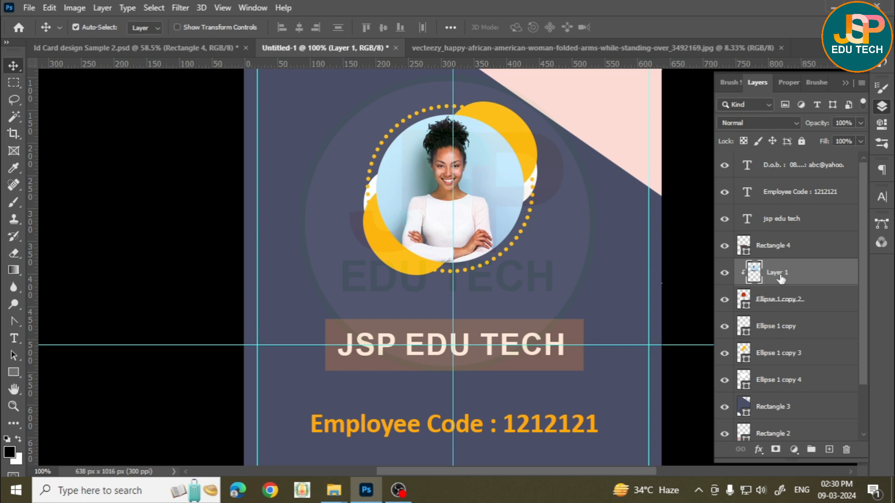
pyautogui.hotkey('ctrl', 't')
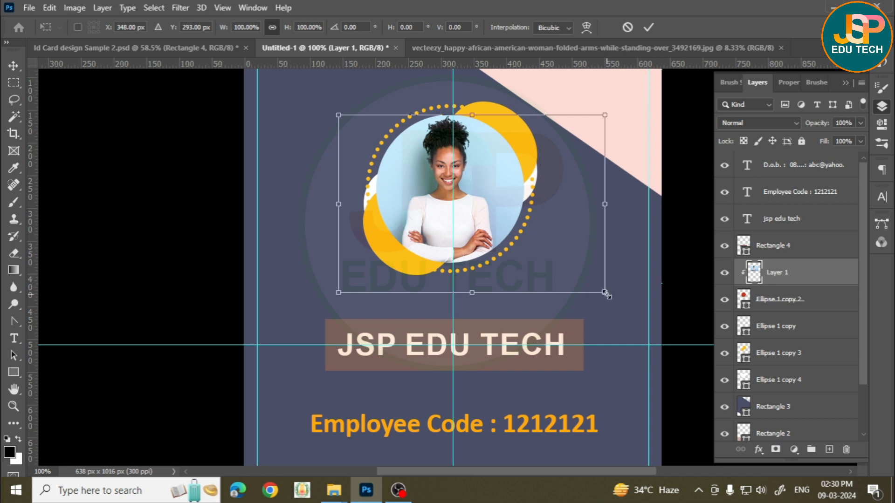
pyautogui.moveTo(609, 295); pyautogui.dragTo(635, 311)
pyautogui.moveTo(491, 208); pyautogui.dragTo(476, 208)
pyautogui.moveTo(325, 311); pyautogui.dragTo(304, 326)
pyautogui.moveTo(477, 196); pyautogui.dragTo(488, 187)
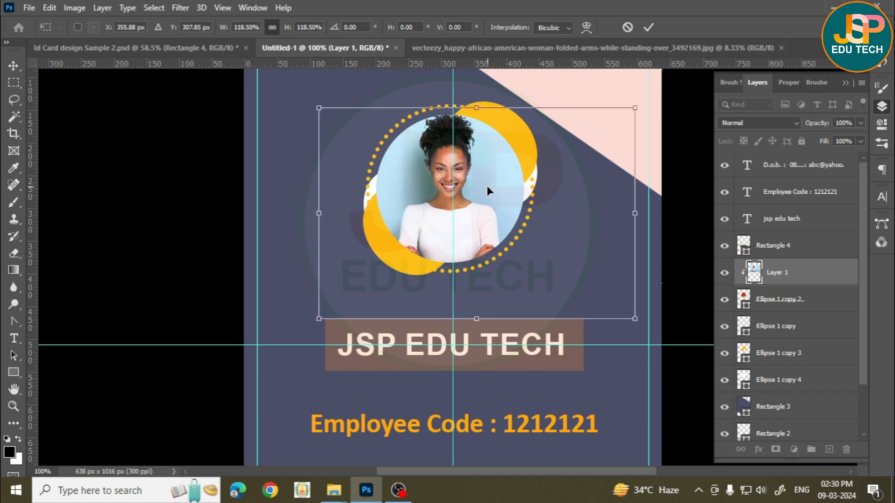
pyautogui.press('Return')
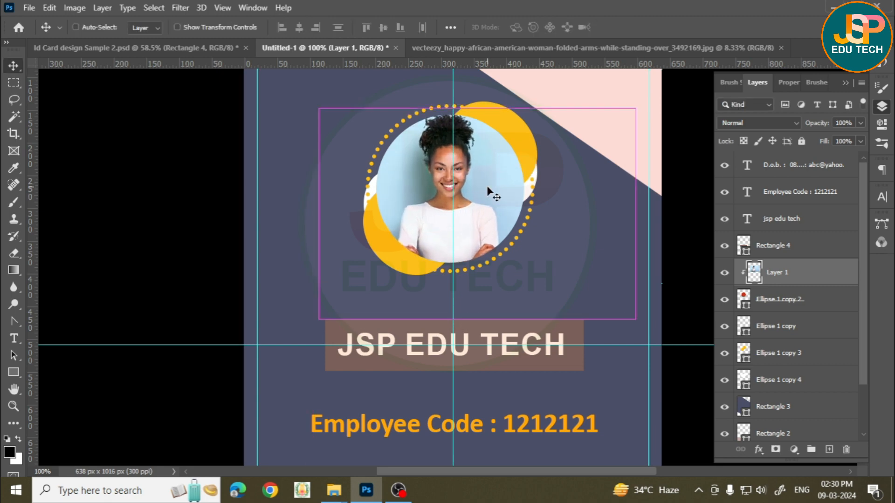
pyautogui.hotkey('ctrl', '0')
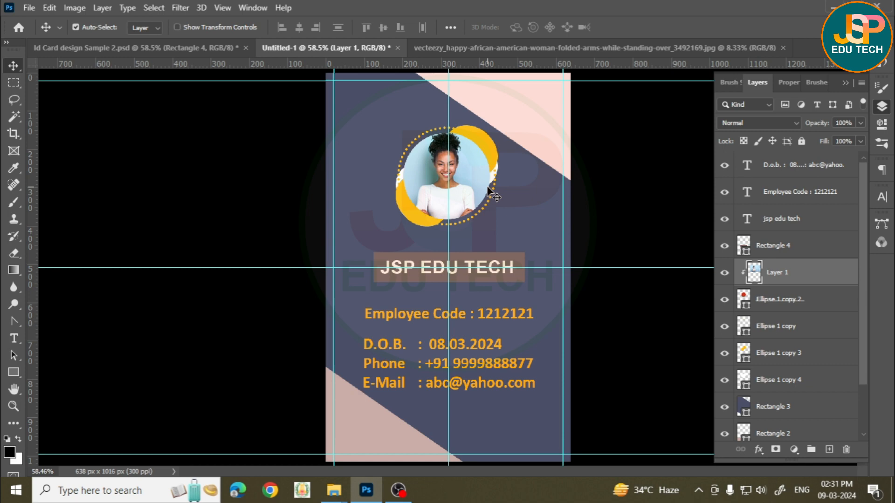
# Open the Green and Blue and TOC palette images from the Photoshop Logo design folder
pyautogui.hotkey('ctrl', 'o')
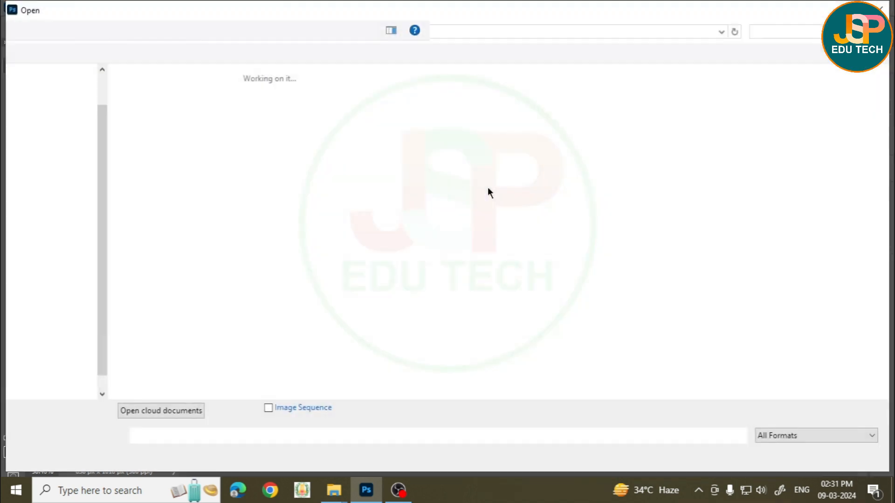
pyautogui.click(293, 32)
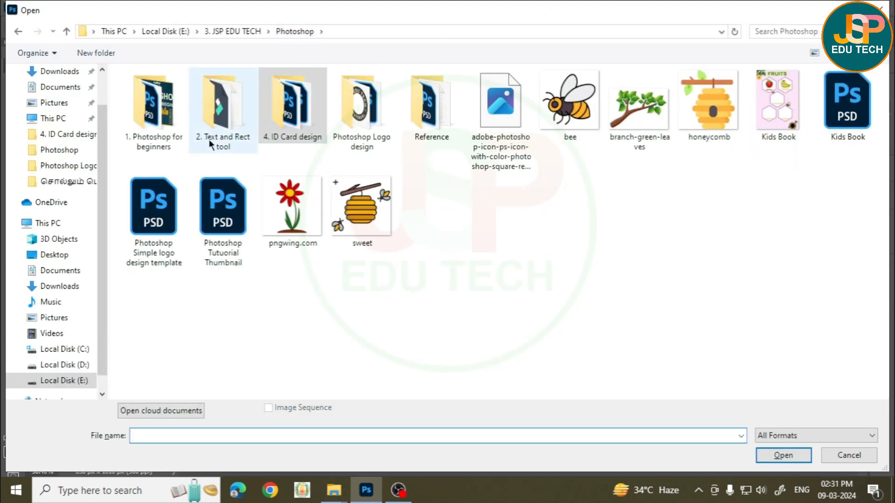
pyautogui.doubleClick(379, 119)
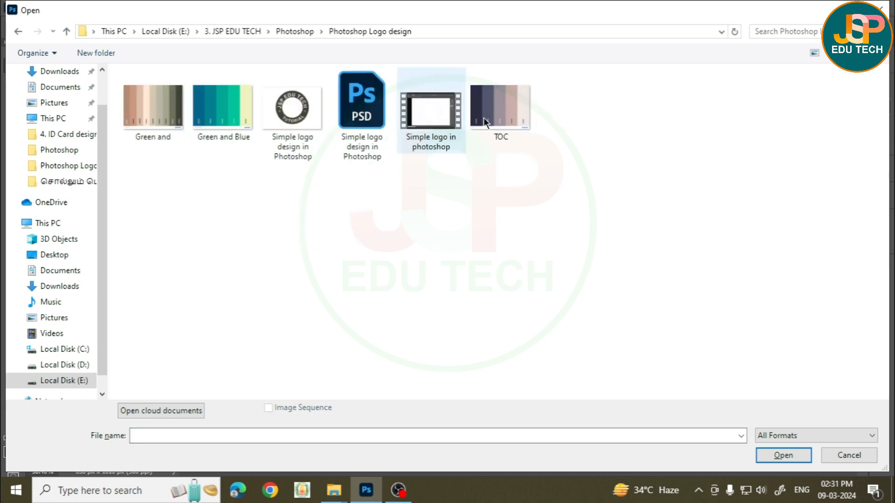
pyautogui.click(243, 110)
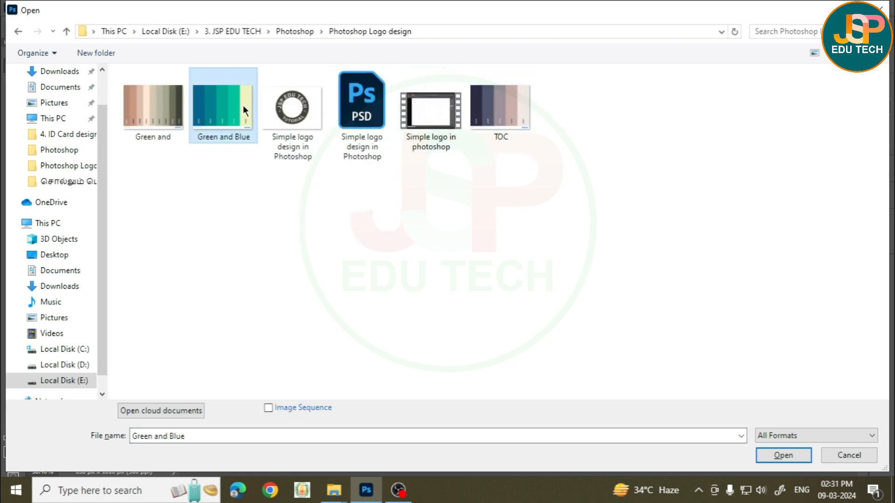
pyautogui.keyDown('ctrl'); pyautogui.click(486, 129); pyautogui.keyUp('ctrl')
pyautogui.press('Return')
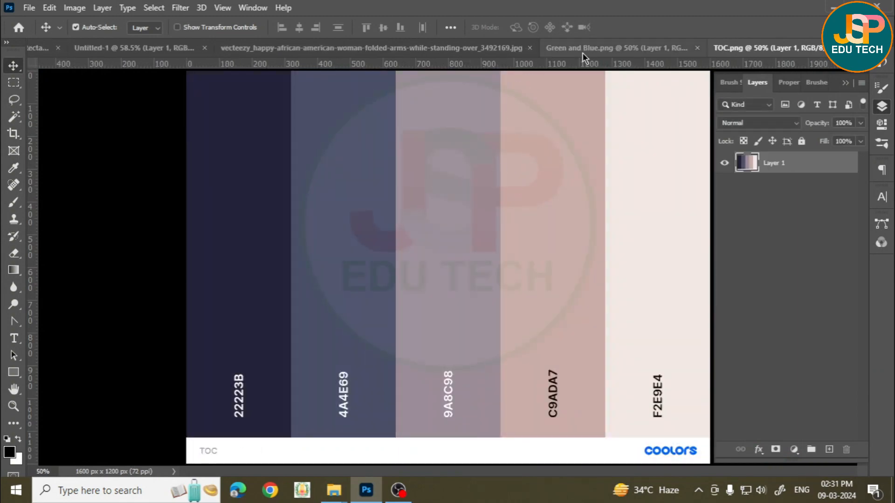
# Copy the Green and Blue palette image into the Untitled-1 ID card and shift it over the card
pyautogui.click(625, 49)
pyautogui.moveTo(500, 186); pyautogui.dragTo(409, 204)
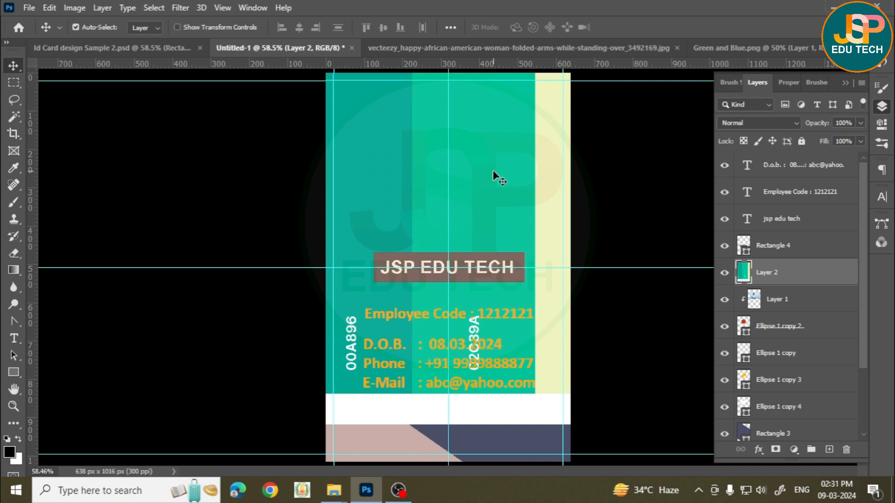
pyautogui.moveTo(493, 172); pyautogui.dragTo(523, 259)
# Scale the Green and Blue palette down to 15.71% and move it over the right end of the JSP EDU TECH bar
pyautogui.hotkey('ctrl', 't')
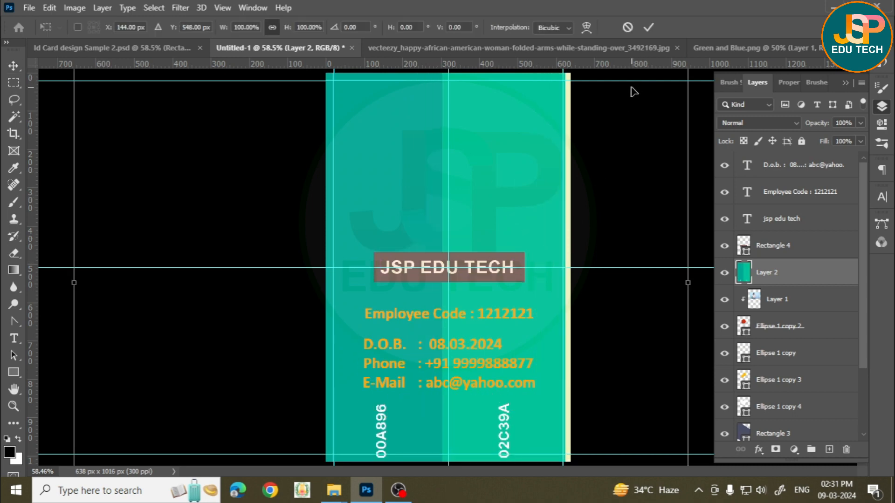
pyautogui.scroll(-3, 633, 89)
pyautogui.moveTo(637, 100); pyautogui.dragTo(446, 240)
pyautogui.moveTo(378, 246); pyautogui.dragTo(417, 170)
pyautogui.moveTo(485, 166); pyautogui.dragTo(477, 174)
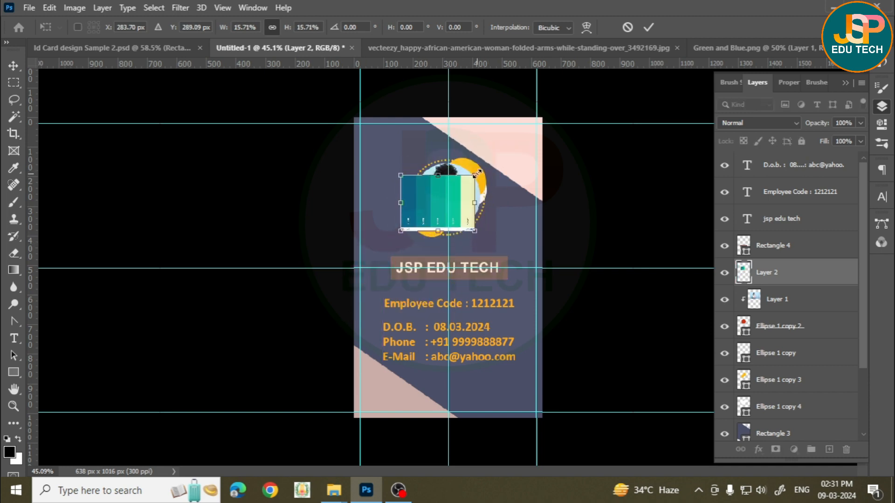
pyautogui.press('Return')
pyautogui.moveTo(452, 211); pyautogui.dragTo(508, 278)
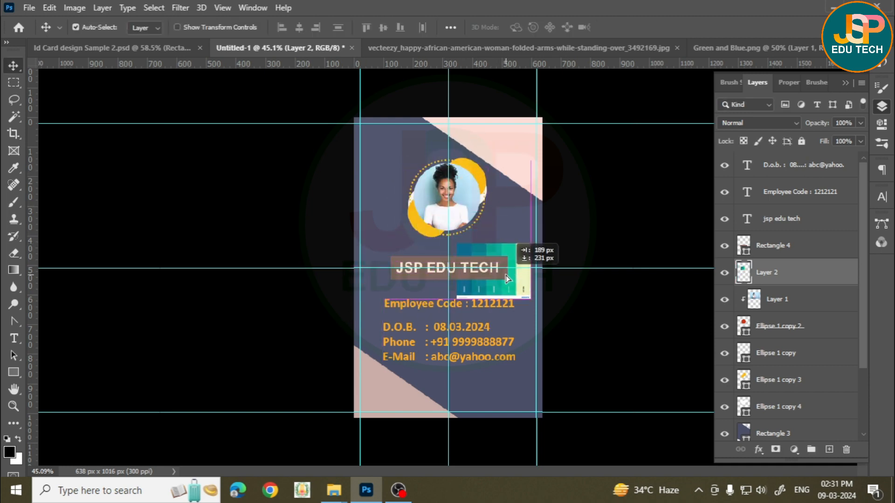
# Recolour the card's upper-right corner shape, Rectangle 1, with the pale yellow swatch sampled from the Green and Blue palette
pyautogui.click(517, 175)
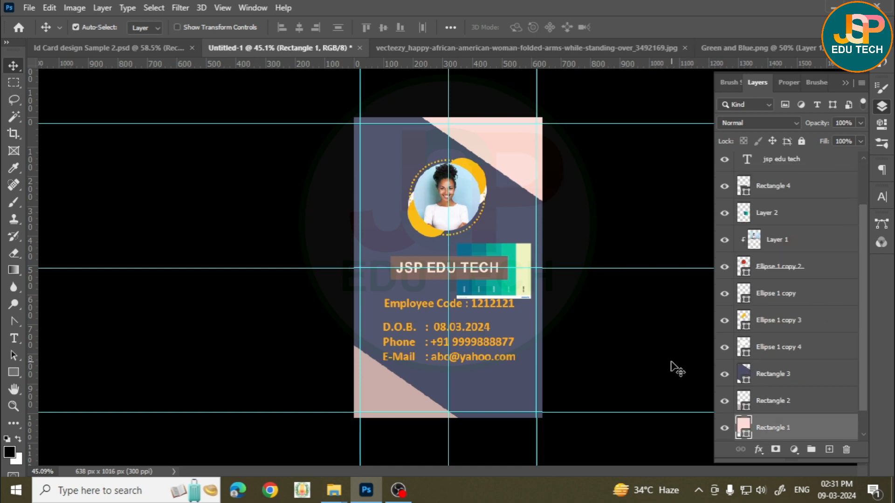
pyautogui.doubleClick(744, 426)
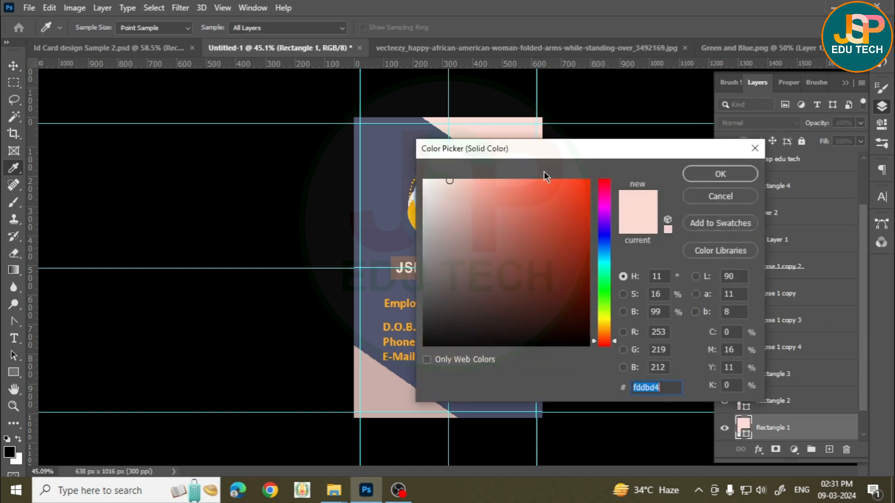
pyautogui.moveTo(544, 171); pyautogui.dragTo(636, 325)
pyautogui.click(532, 272)
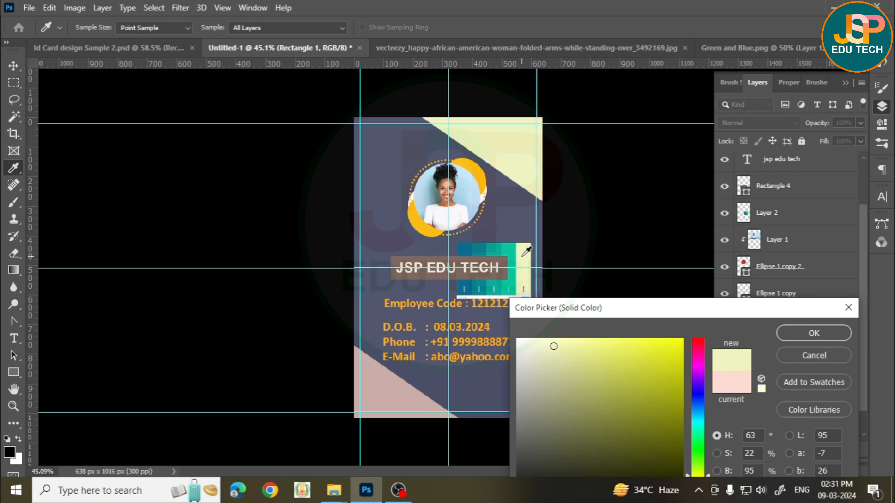
pyautogui.press('Return')
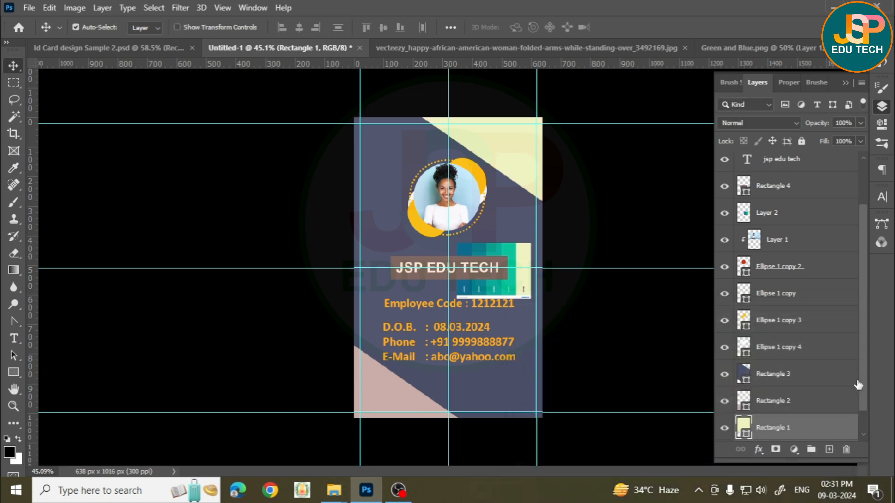
# Recolour the card's lower-left corner shape, Rectangle 2, to the slightly stronger pale yellow f1f5a4
pyautogui.scroll(-1, 862, 385)
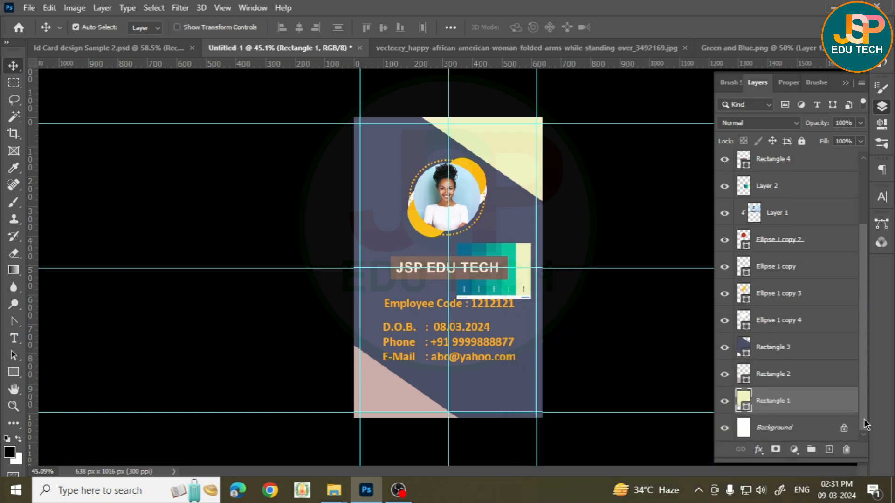
pyautogui.doubleClick(746, 385)
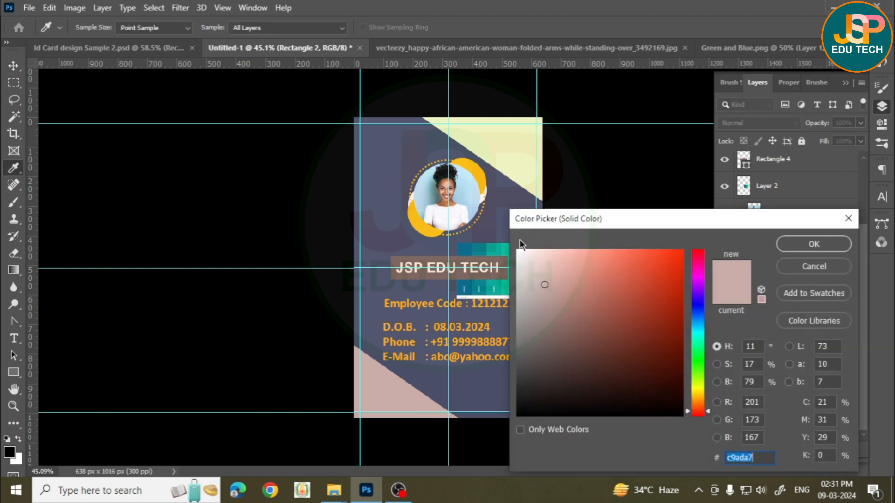
pyautogui.click(507, 158)
pyautogui.click(575, 254)
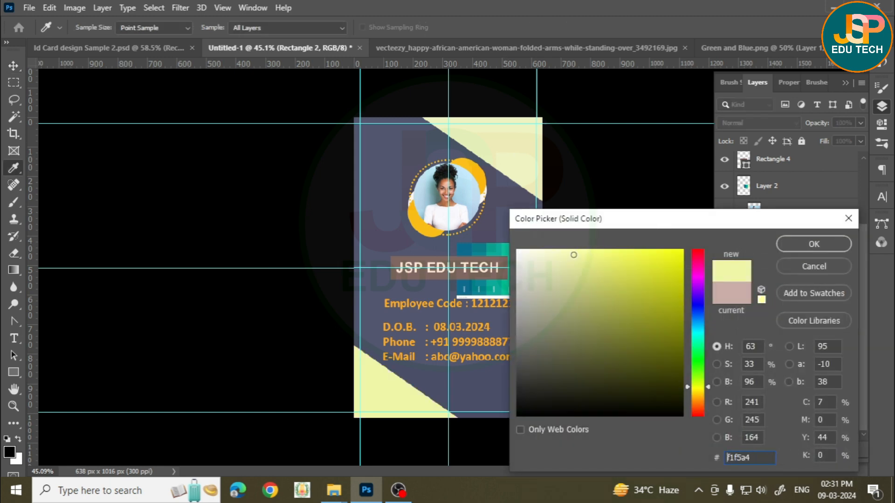
pyautogui.press('Return')
# Sample the palette's blue and green swatches for the large diagonal background shape, Rectangle 3, and apply teal 028190
pyautogui.click(751, 355)
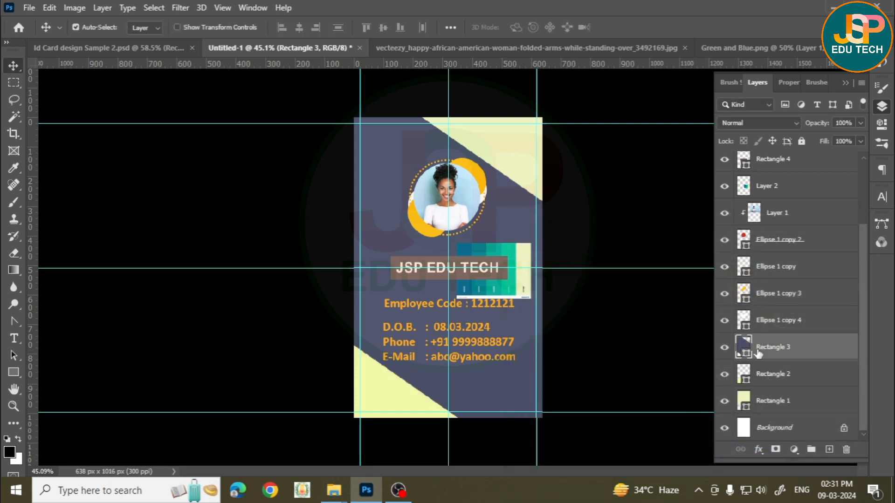
pyautogui.doubleClick(746, 356)
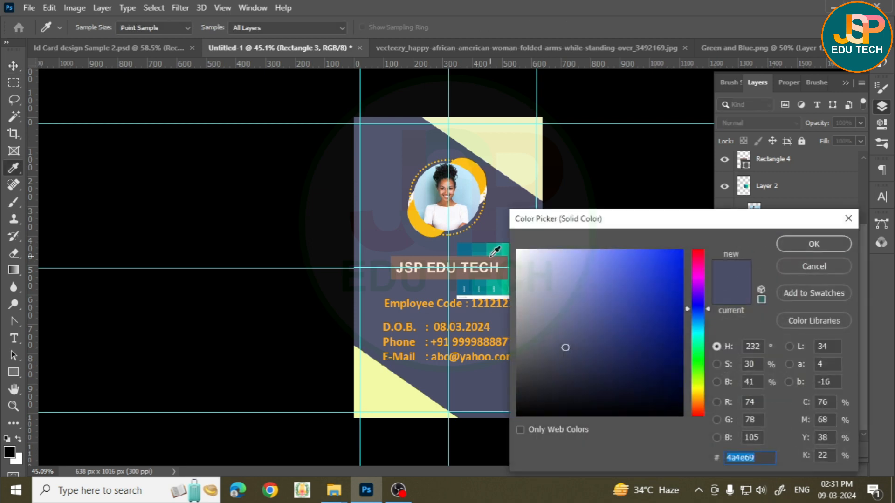
pyautogui.click(499, 249)
pyautogui.click(485, 250)
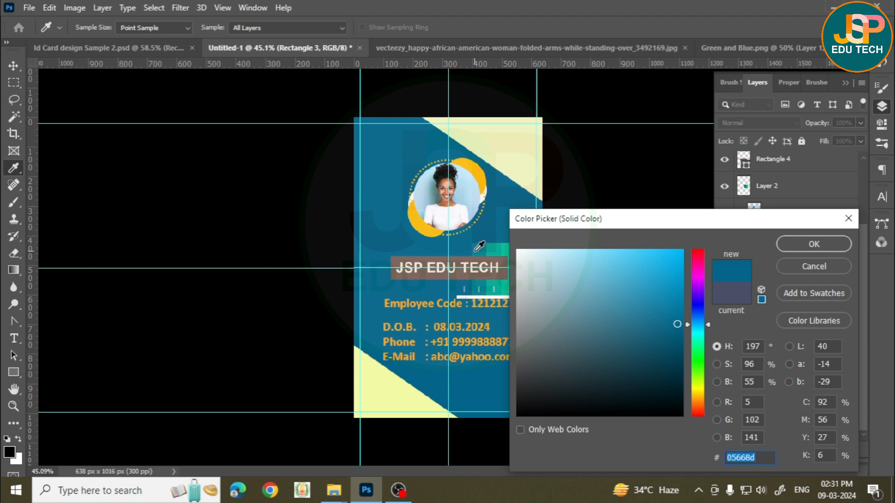
pyautogui.click(477, 251)
pyautogui.click(463, 248)
pyautogui.click(476, 248)
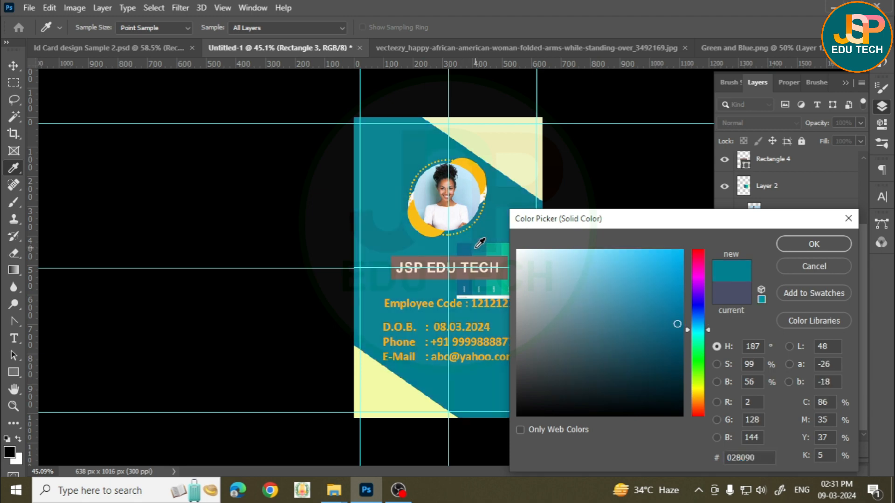
pyautogui.click(464, 248)
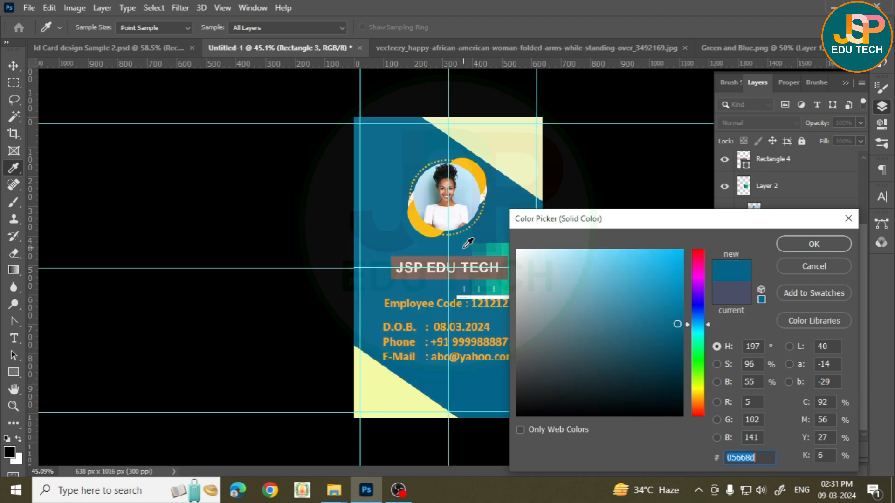
pyautogui.click(495, 247)
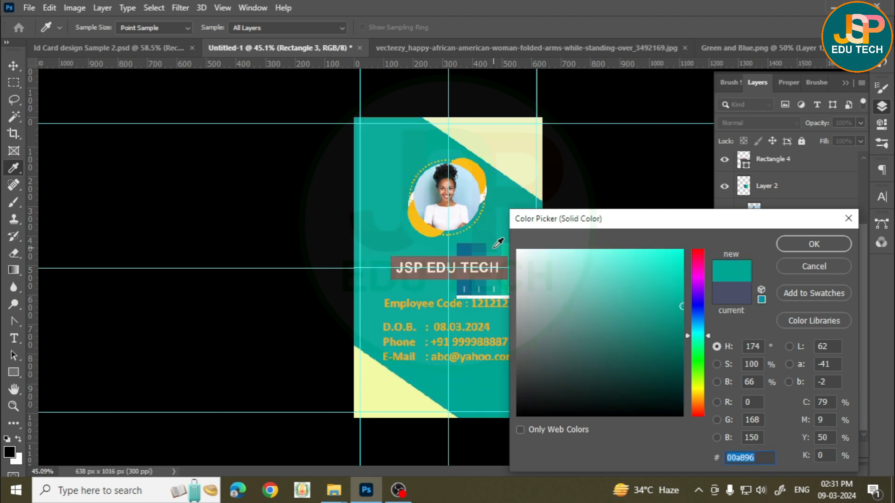
pyautogui.click(476, 248)
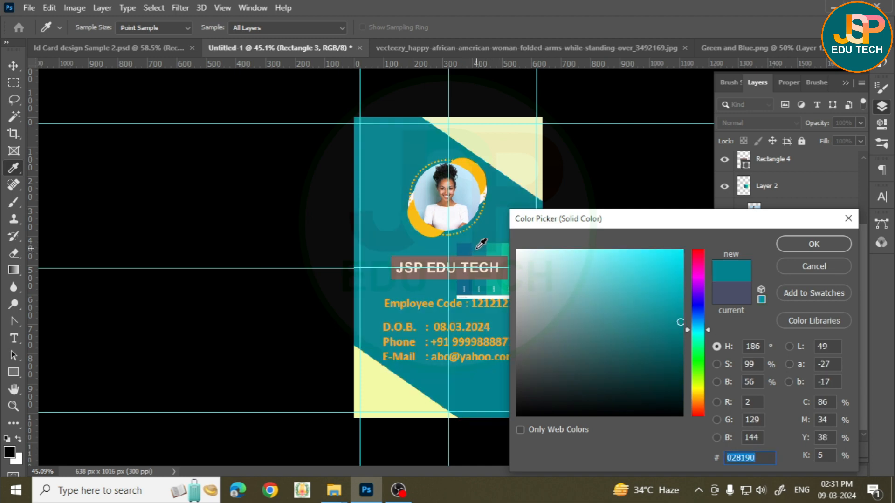
pyautogui.press('Return')
# Test cream, blue and teal on the orange ellipse behind the photo, Ellipse 1 copy 3, and apply green 00a896
pyautogui.click(479, 176)
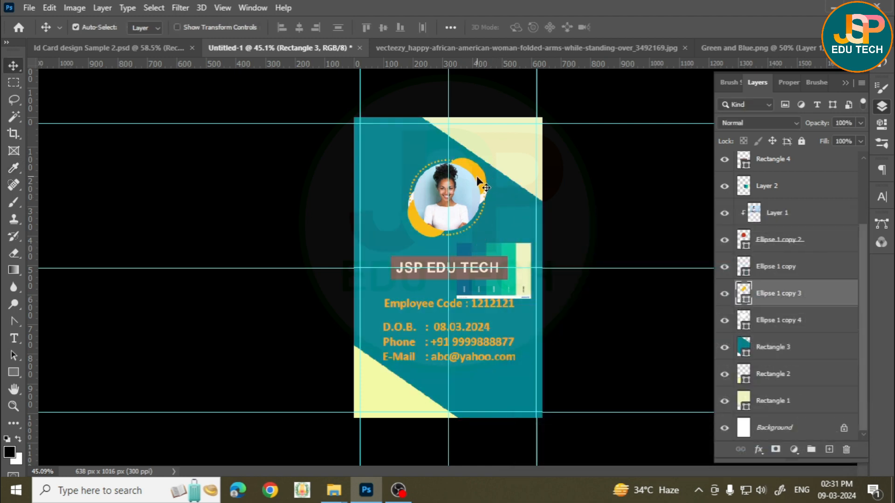
pyautogui.doubleClick(748, 304)
pyautogui.click(515, 143)
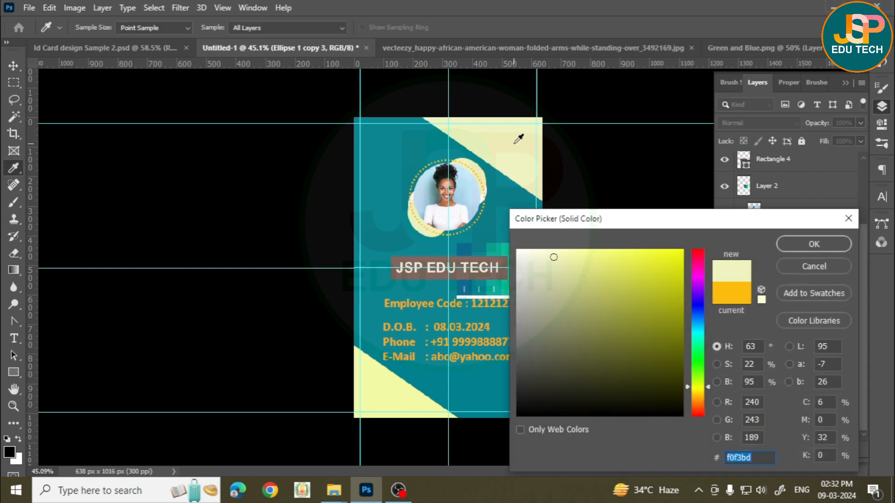
pyautogui.click(484, 243)
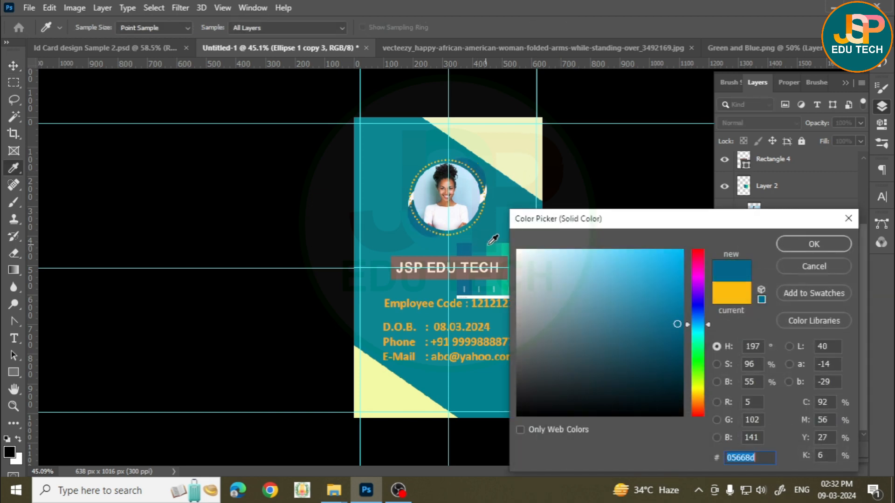
pyautogui.click(499, 249)
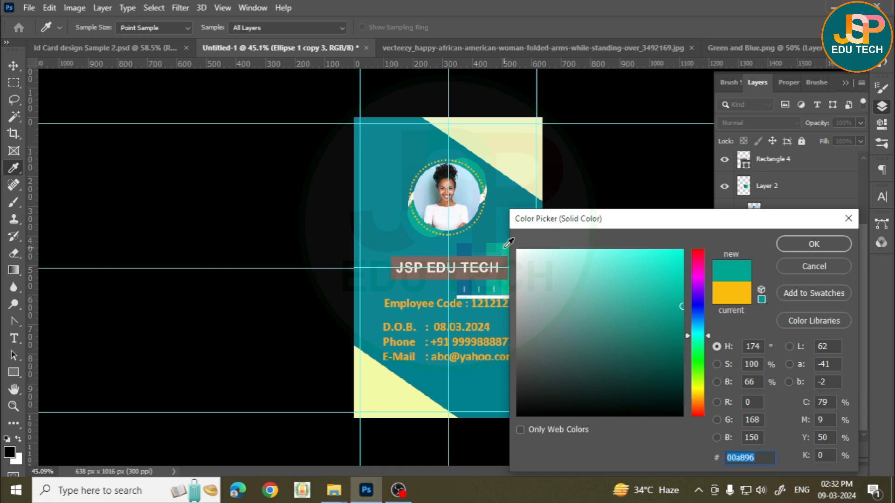
pyautogui.click(478, 247)
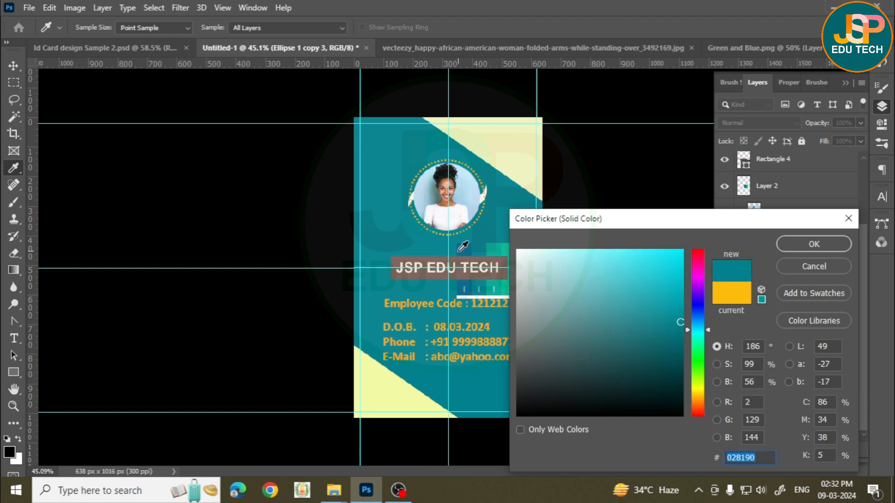
pyautogui.click(463, 252)
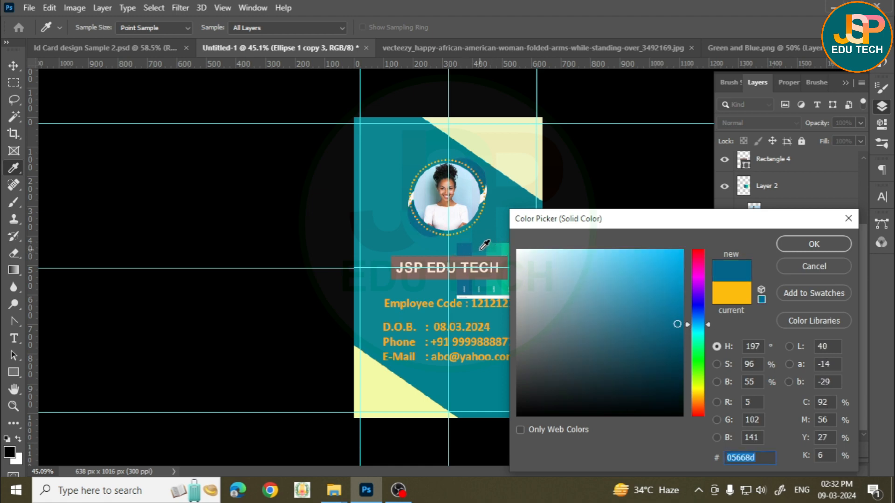
pyautogui.click(489, 251)
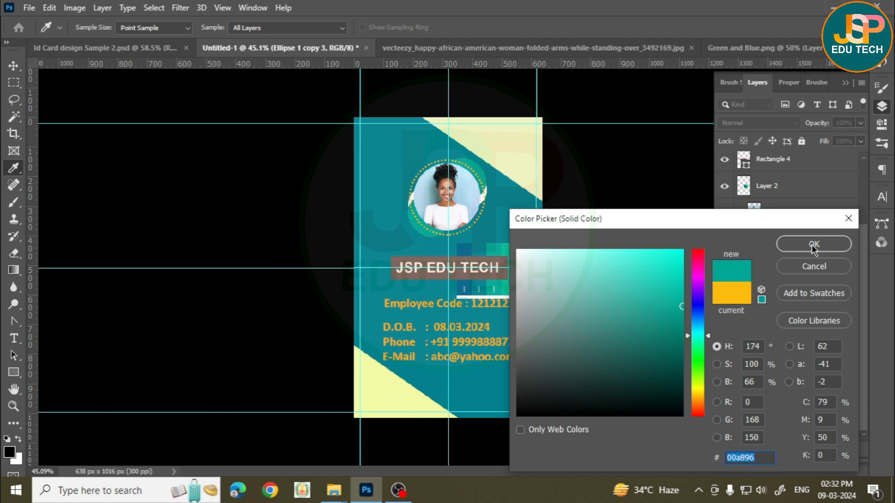
pyautogui.click(813, 245)
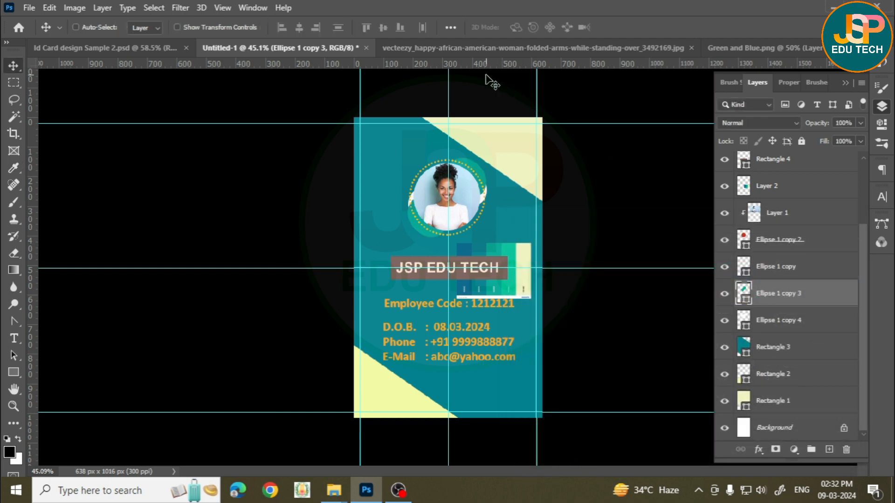
# Open the "Green and .png" palette image and copy it into the Untitled-1 ID card over the card's lower part
pyautogui.hotkey('ctrl', 'o')
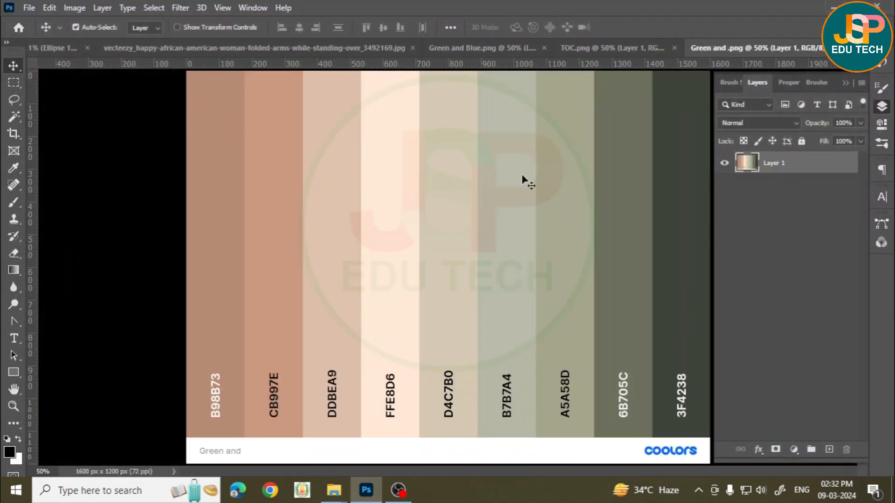
pyautogui.moveTo(412, 117); pyautogui.dragTo(523, 373)
# Recolour Ellipse 1 copy 3 behind the photo to beige ddbea9 sampled from the newly added palette
pyautogui.click(743, 406)
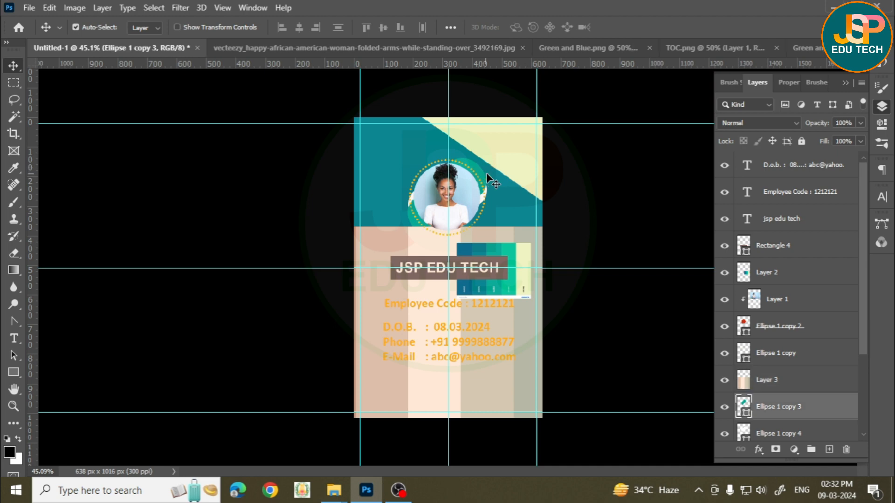
pyautogui.doubleClick(743, 408)
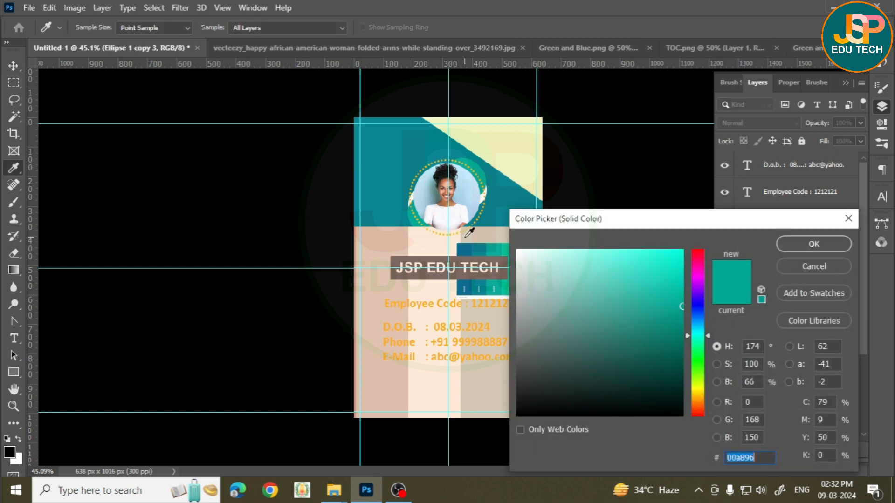
pyautogui.click(467, 237)
pyautogui.click(431, 239)
pyautogui.click(434, 256)
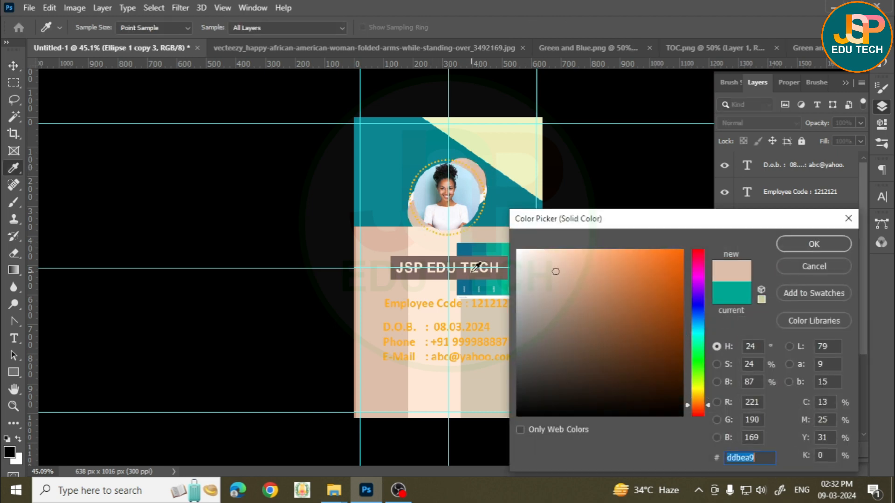
pyautogui.press('Return')
# Delete both palette image layers, Layer 3 and Layer 2, from the ID card
pyautogui.click(508, 238)
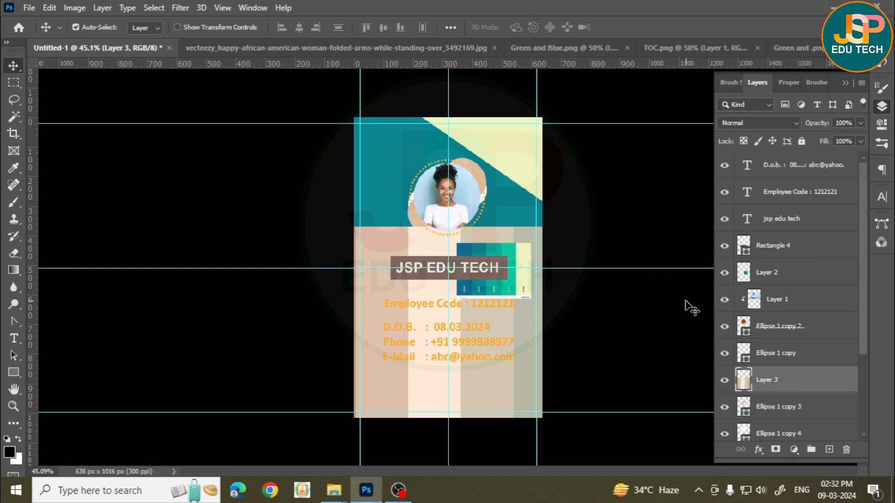
pyautogui.press('Delete')
pyautogui.click(519, 266)
pyautogui.press('Delete')
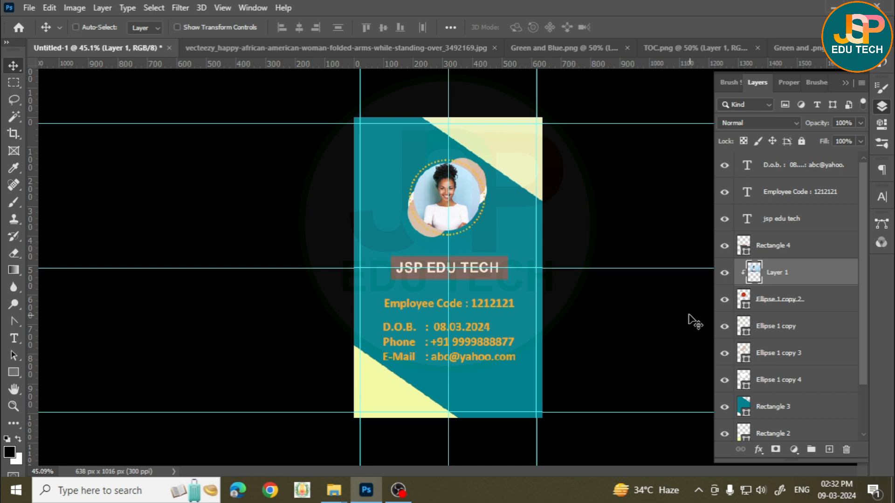
# Undo the palette deletions, the added second palette, and the recolouring of the photo ellipse and the diagonal background shape
pyautogui.hotkey('ctrl', 'z')
pyautogui.hotkey('ctrl', 'z')
pyautogui.hotkey('ctrl', 'z')
pyautogui.hotkey('ctrl', 'z')
pyautogui.hotkey('ctrl', 'z')
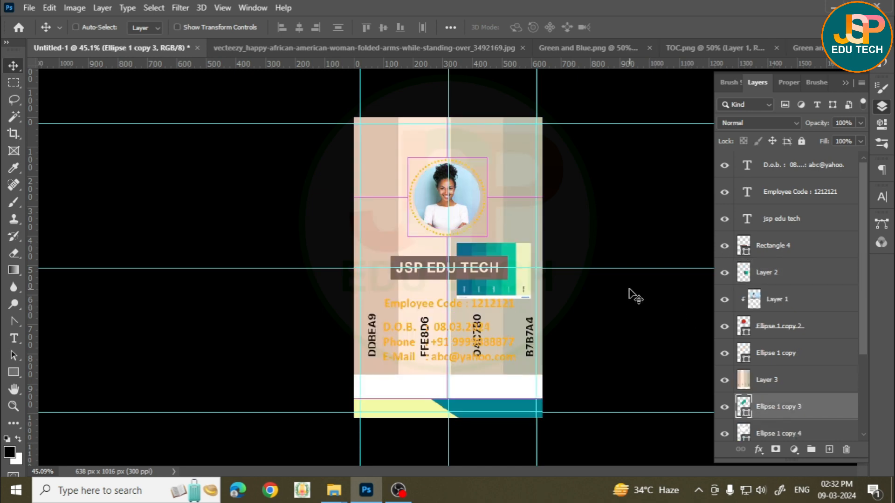
pyautogui.hotkey('ctrl', 'z')
pyautogui.hotkey('ctrl', 'z')
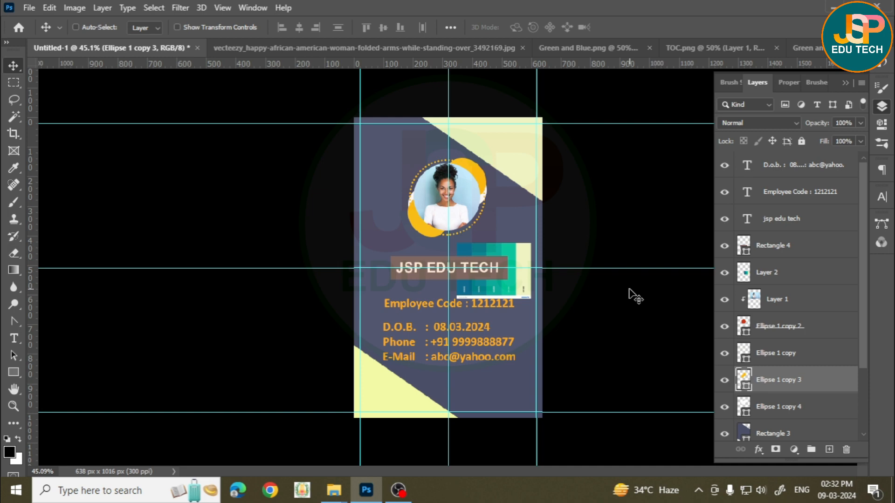
# Try deleting the Green and Blue palette, and undo that together with the recolouring of both corner shapes
pyautogui.click(517, 259)
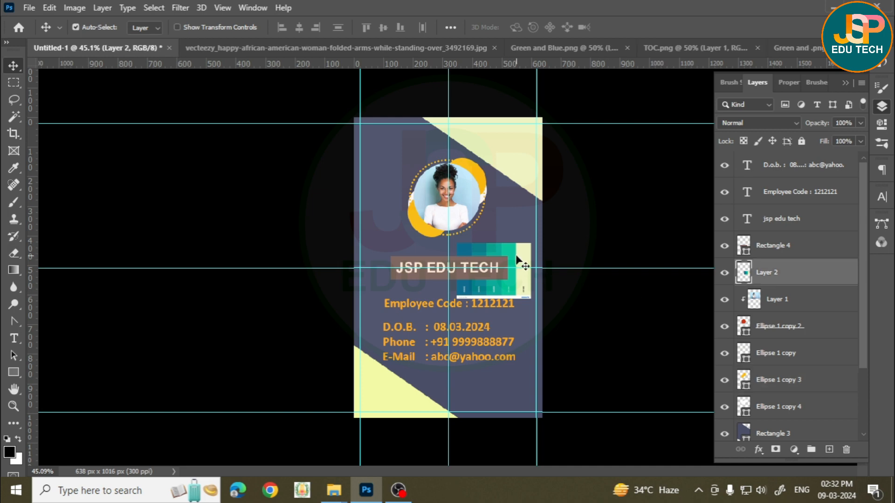
pyautogui.press('Delete')
pyautogui.hotkey('ctrl', 'z')
pyautogui.hotkey('ctrl', 'z')
pyautogui.hotkey('ctrl', 'z')
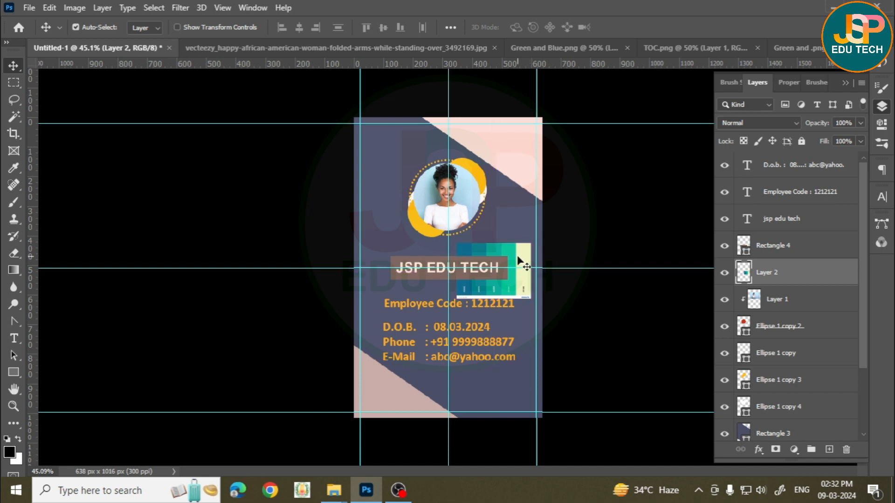
# Recolour Rectangle 1, the upper corner shape, to the pale yellow sampled from the Green and Blue palette
pyautogui.click(508, 160)
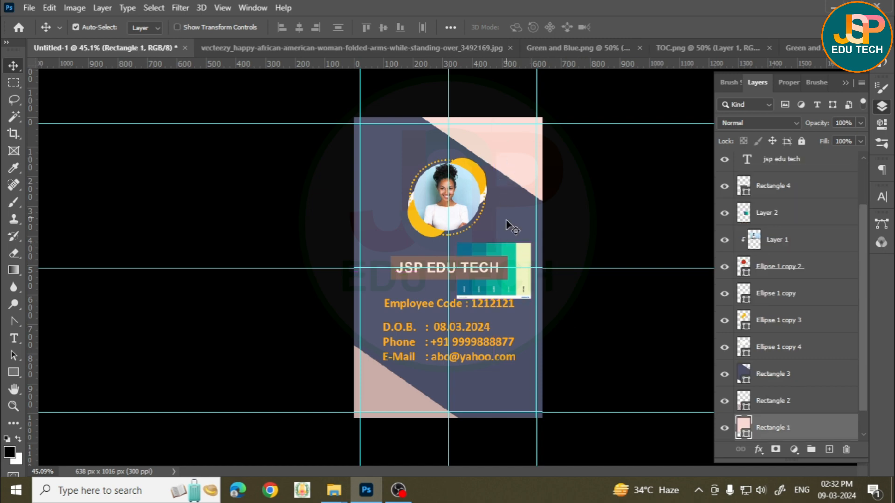
pyautogui.doubleClick(746, 436)
pyautogui.click(487, 246)
pyautogui.click(470, 248)
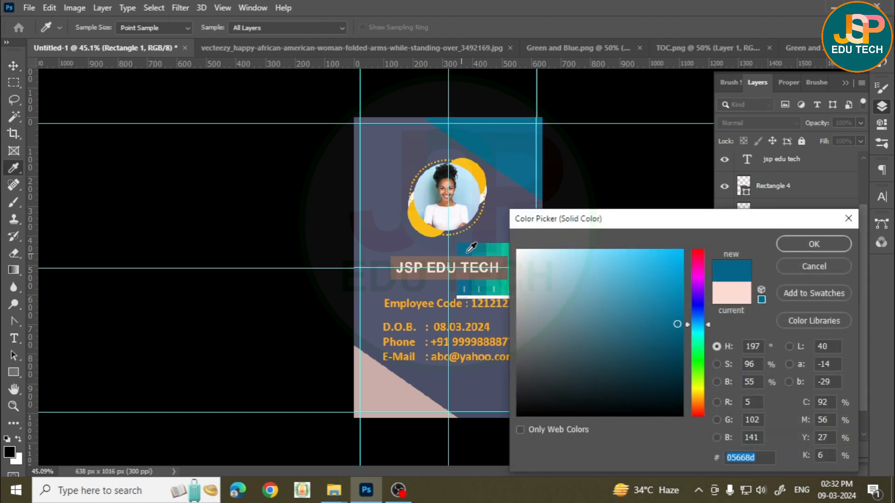
pyautogui.click(506, 245)
pyautogui.moveTo(602, 220); pyautogui.dragTo(684, 299)
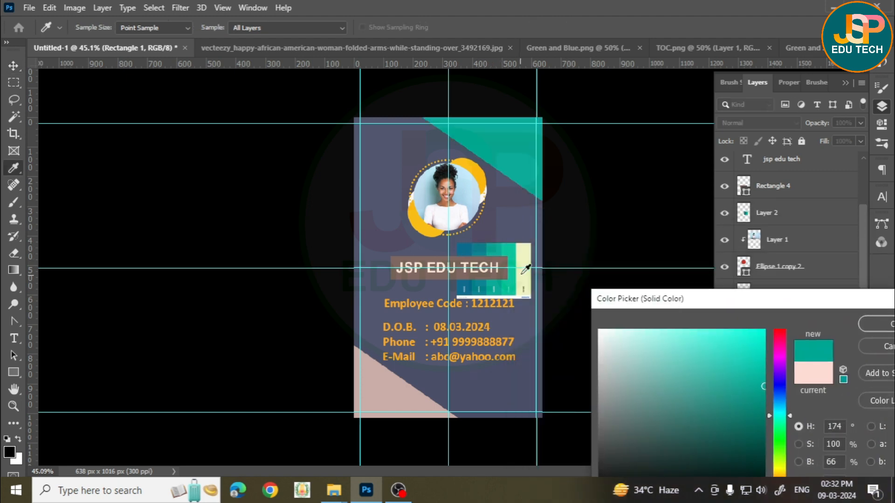
pyautogui.click(528, 255)
pyautogui.press('Return')
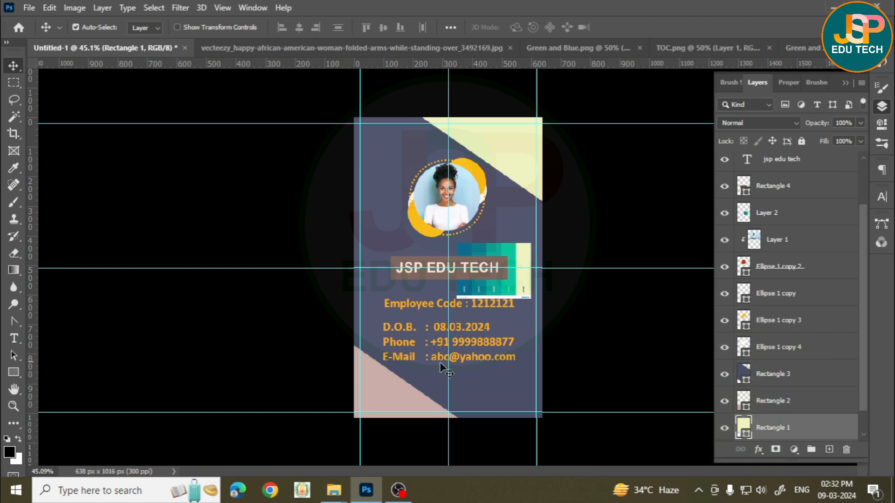
# Recolour Rectangle 2, the lower corner shape, to the same palette's pale yellow
pyautogui.click(394, 389)
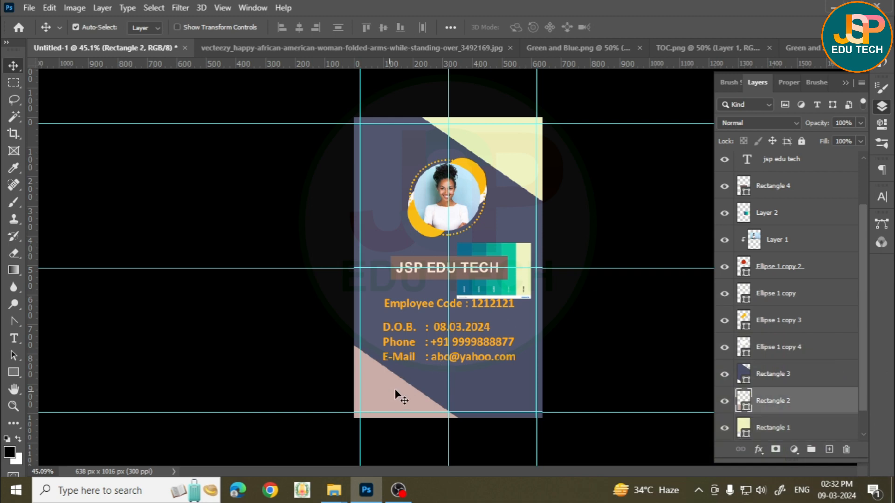
pyautogui.doubleClick(742, 405)
pyautogui.click(521, 248)
pyautogui.moveTo(632, 262); pyautogui.dragTo(606, 257)
pyautogui.press('Return')
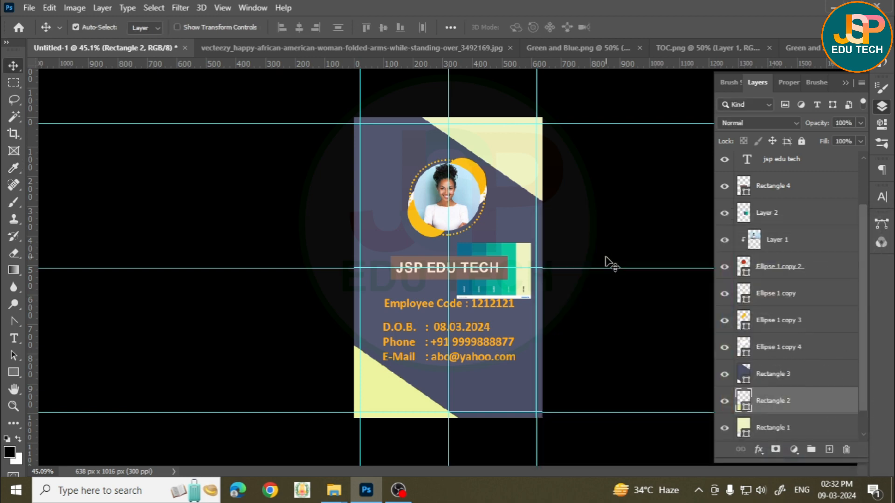
# Save the document as the PSD file ID card design 1 in the 4. ID Card design folder, with Maximize Compatibility on
pyautogui.hotkey('ctrl', 's')
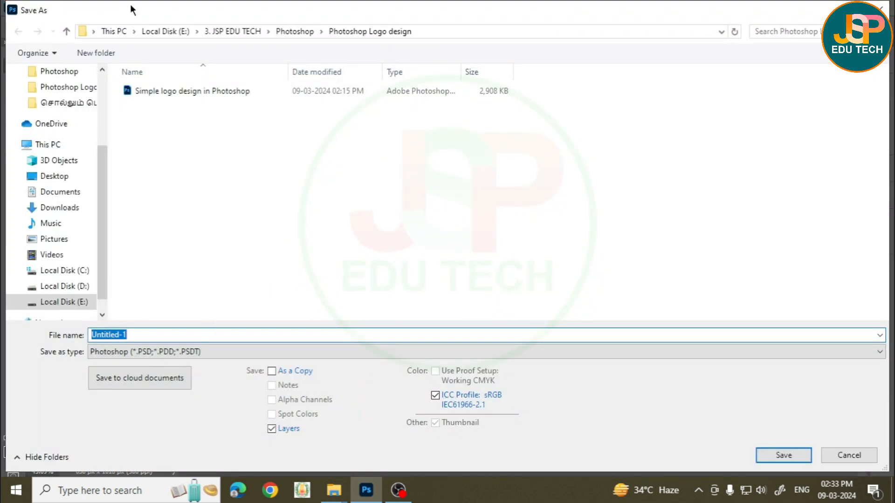
pyautogui.click(311, 33)
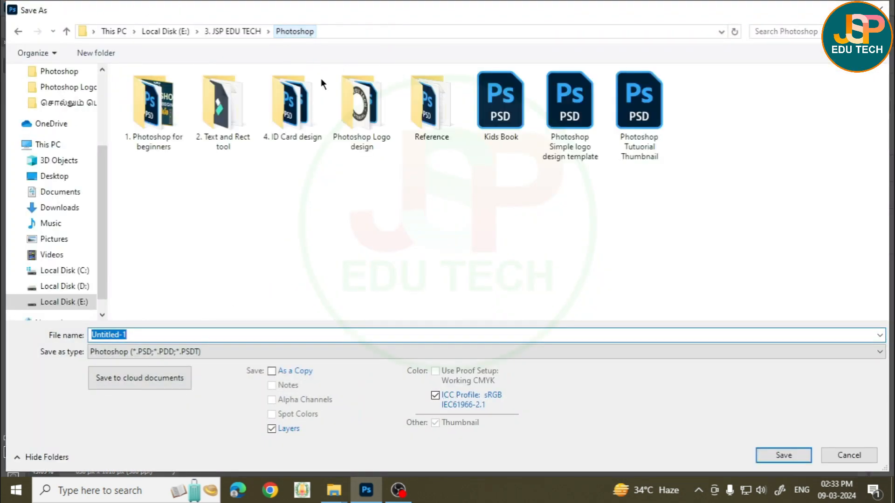
pyautogui.click(309, 126)
pyautogui.doubleClick(310, 125)
pyautogui.click(169, 333)
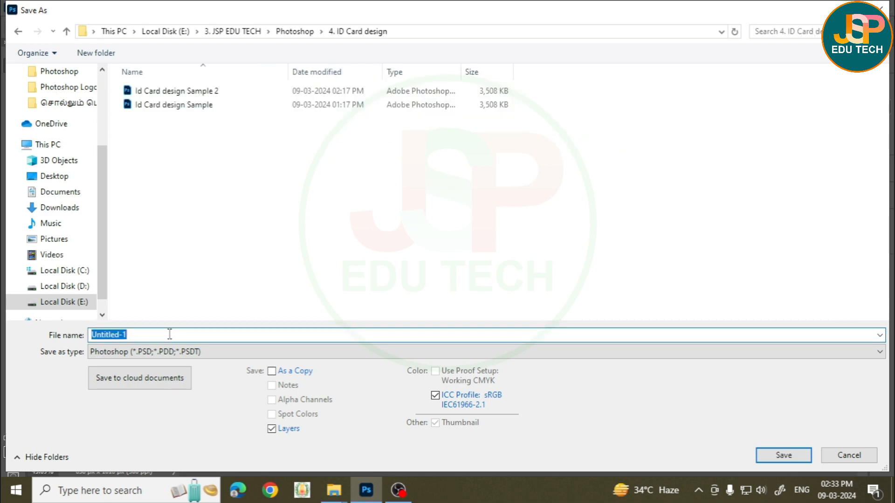
pyautogui.write('ID')
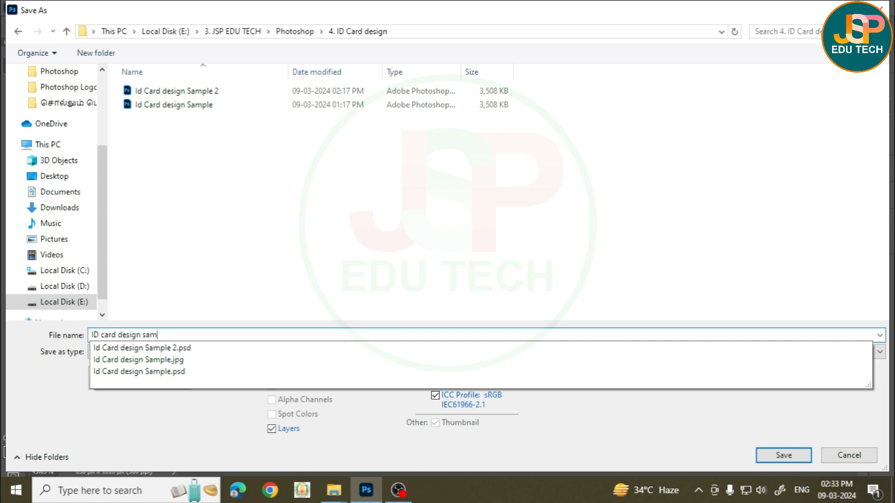
pyautogui.write('card design 1')
pyautogui.press('Return')
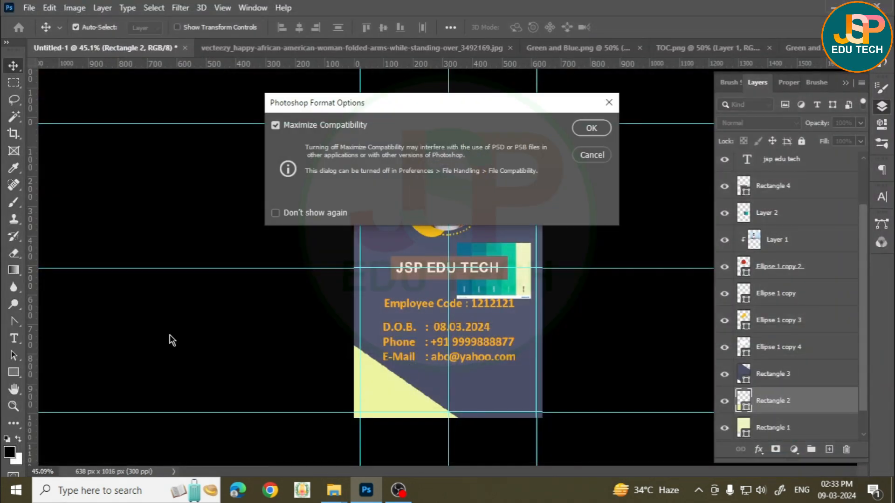
pyautogui.press('Return')
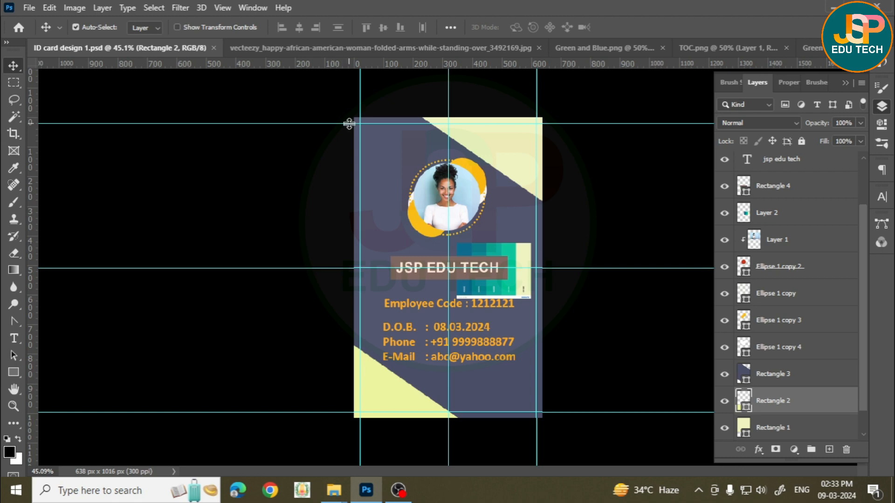
# Save a JPEG copy of the card as ID card design 1 at maximum quality 12
pyautogui.click(29, 8)
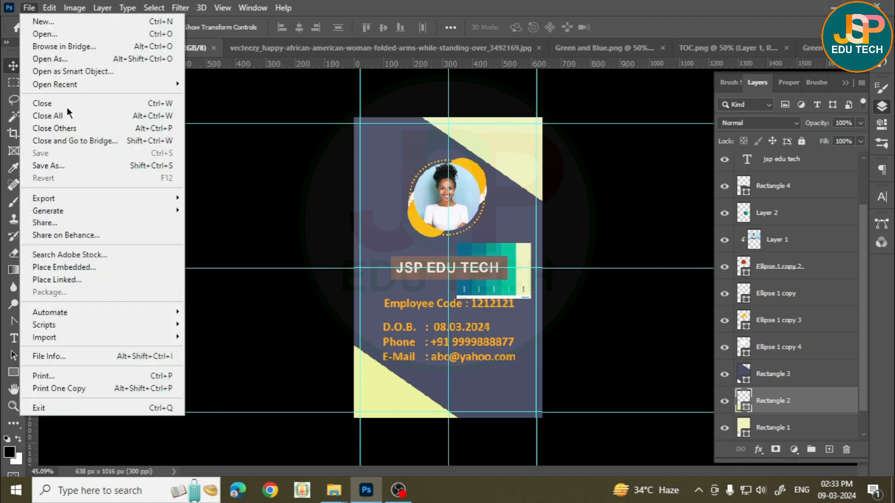
pyautogui.click(57, 166)
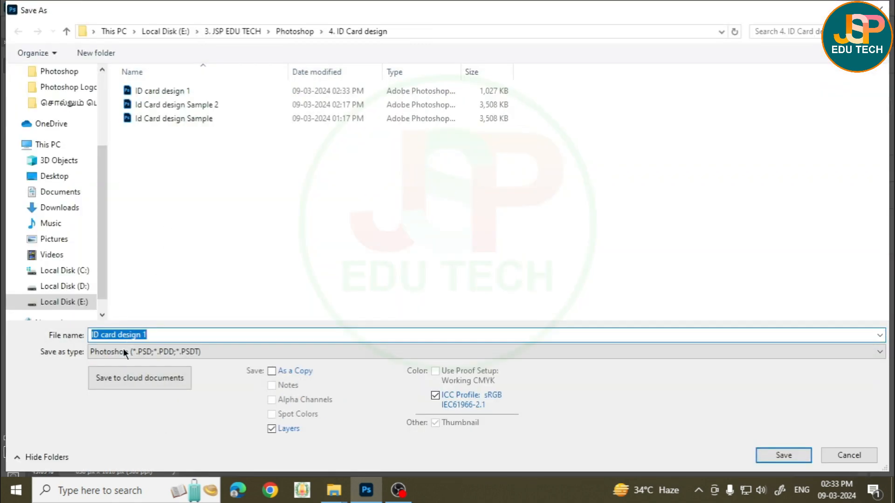
pyautogui.click(169, 353)
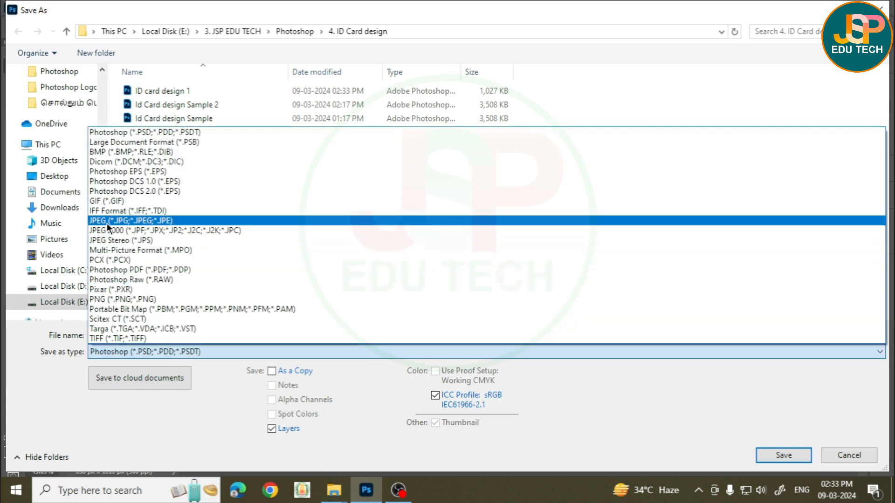
pyautogui.click(132, 223)
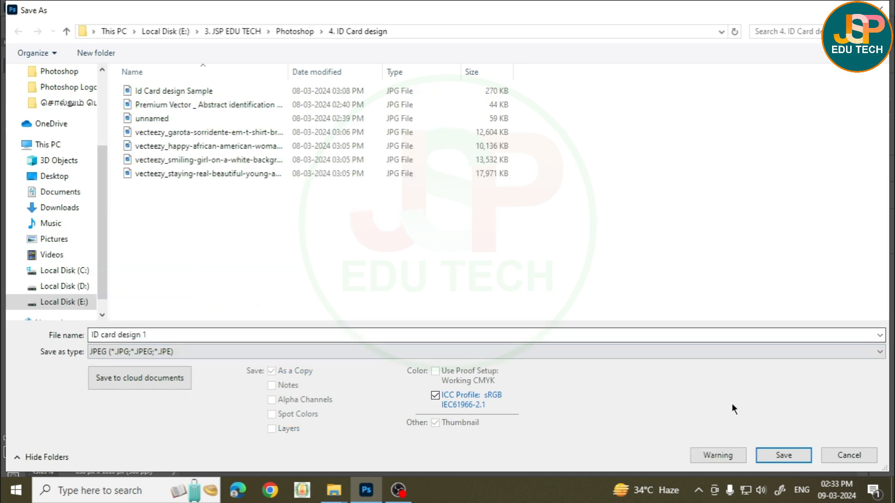
pyautogui.click(783, 455)
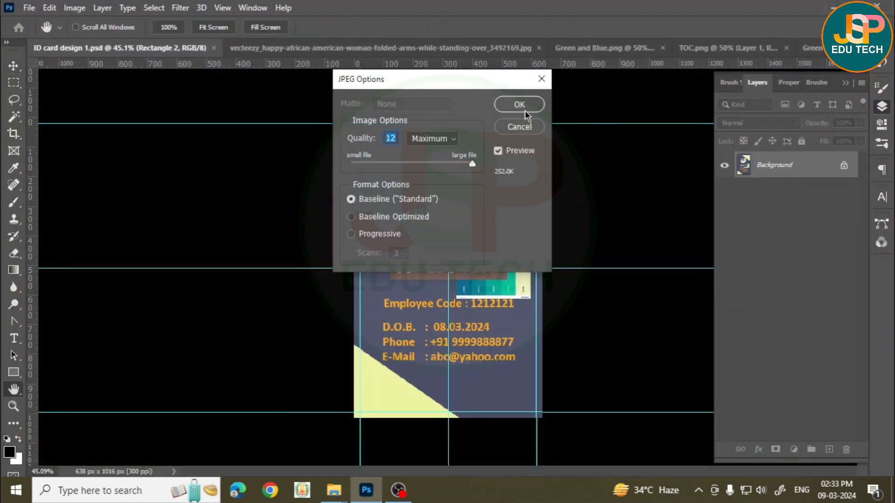
pyautogui.click(525, 105)
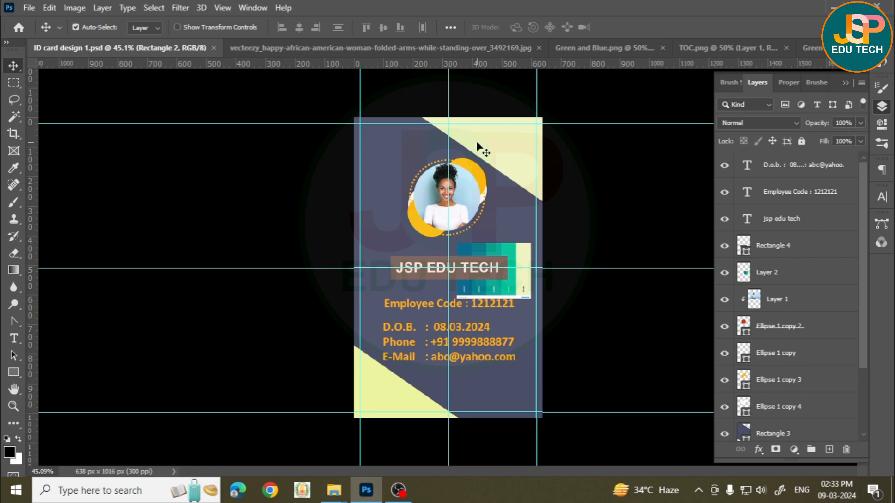
# Open the exported ID card design 1.jpg and try moving parts of its flattened image
pyautogui.press('ctrl')
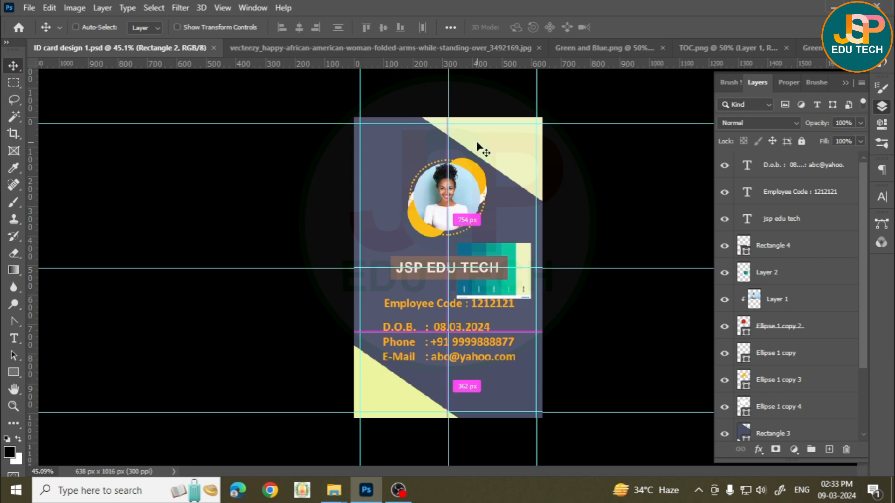
pyautogui.hotkey('ctrl', 'o')
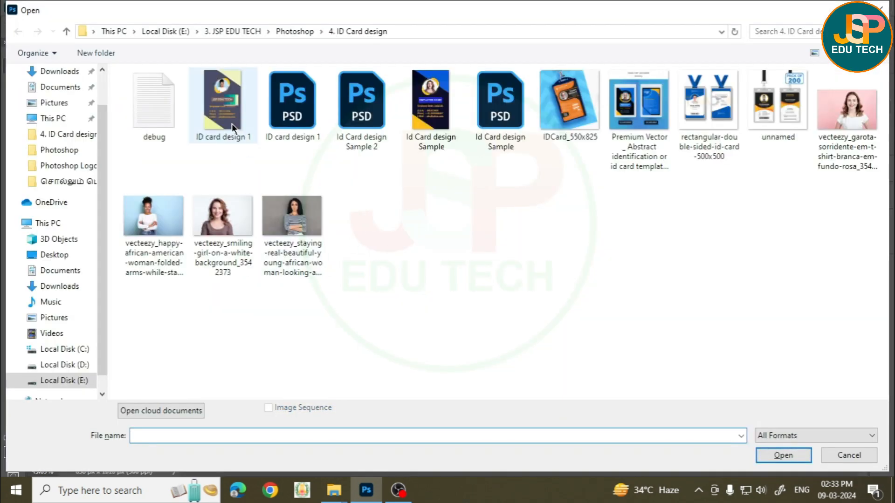
pyautogui.doubleClick(231, 124)
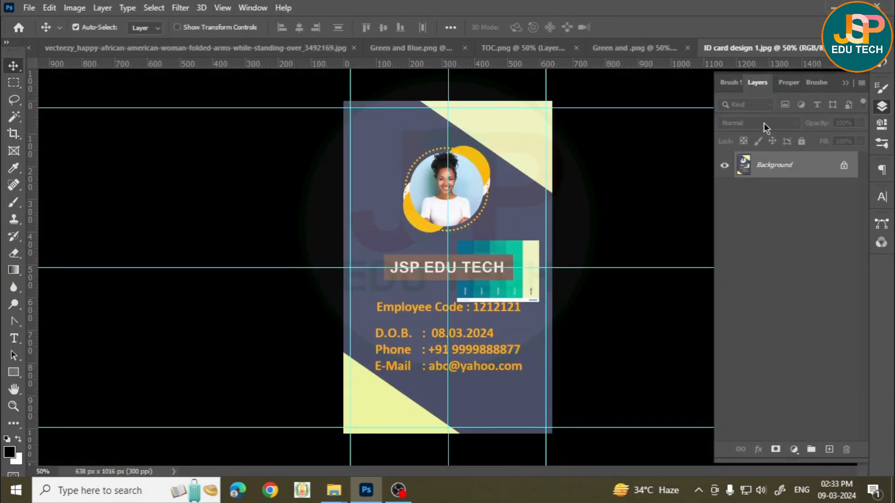
pyautogui.moveTo(402, 202); pyautogui.dragTo(574, 175)
pyautogui.click(545, 217)
pyautogui.moveTo(467, 213); pyautogui.dragTo(566, 246)
pyautogui.click(553, 217)
# Close the source photo of the woman and delete the Green and Blue palette layer from ID card design 1.psd
pyautogui.click(216, 48)
pyautogui.click(614, 48)
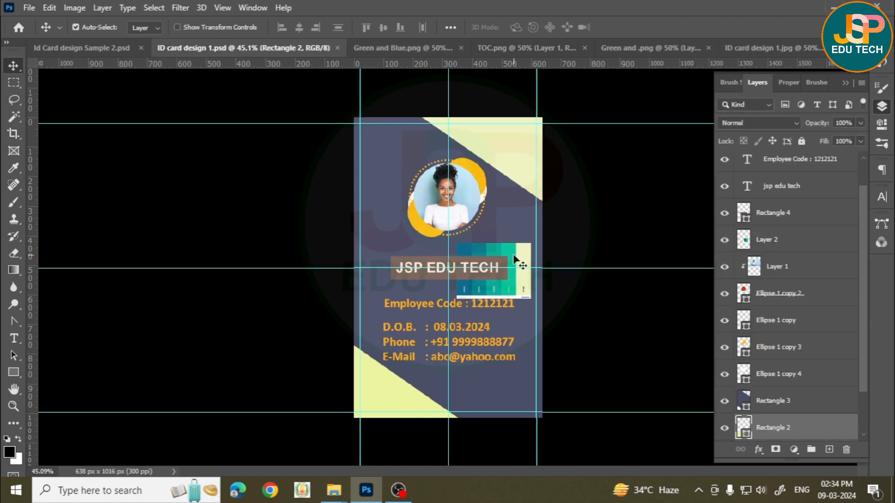
pyautogui.click(515, 260)
pyautogui.press('Delete')
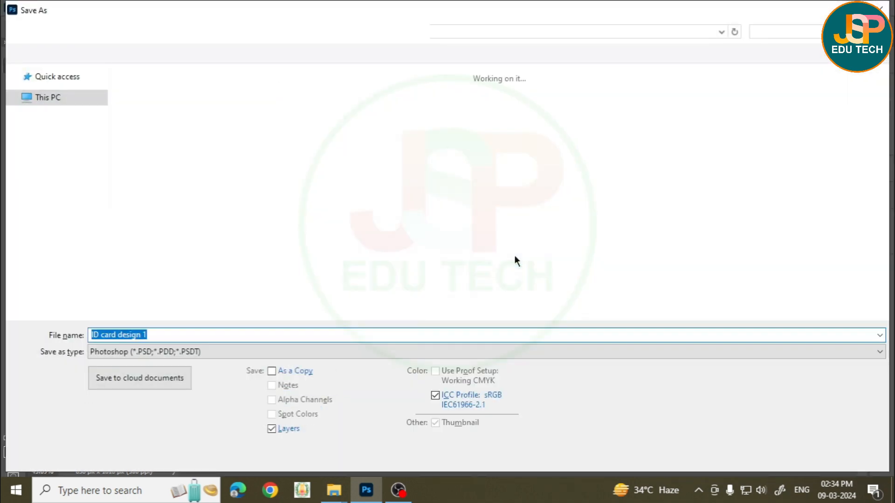
# Try to save the card without the palette as a JPEG over ID card design 1.jpg
pyautogui.press('Tab')
pyautogui.press('Down')
pyautogui.press('Down')
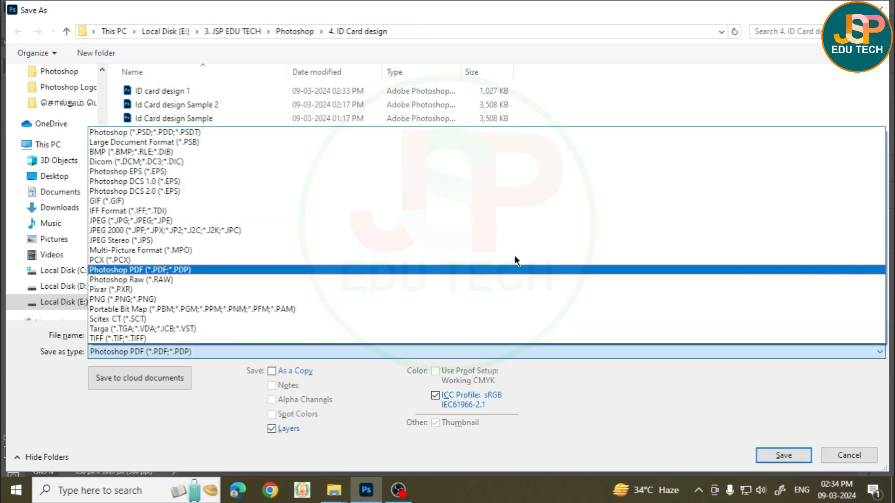
pyautogui.press('Up')
pyautogui.press('Up')
pyautogui.press('Up')
pyautogui.press('Up')
pyautogui.press('Up')
pyautogui.press('Return')
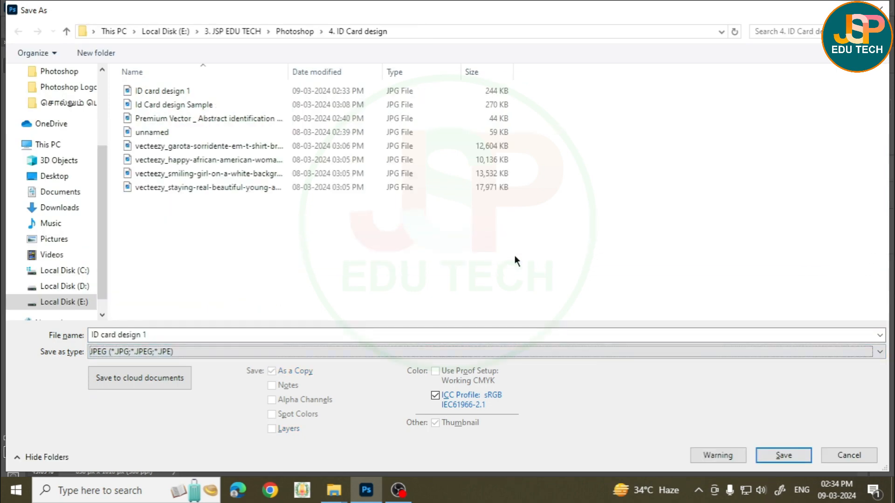
pyautogui.press('Return')
pyautogui.press('y')
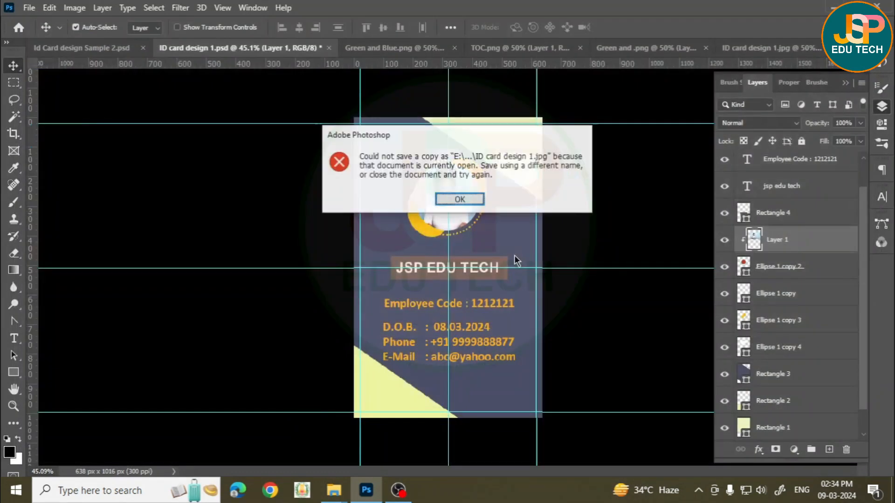
pyautogui.press('Return')
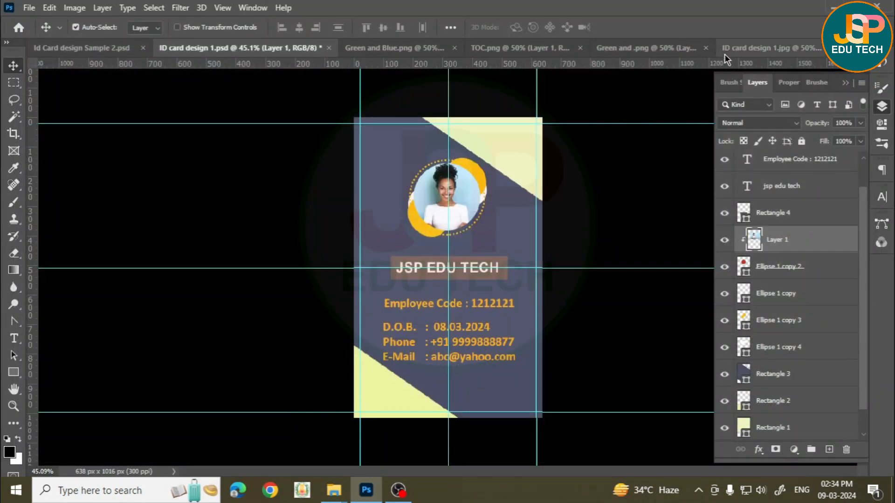
# Close ID card design 1.jpg and the three palette images, Green and .png, TOC.png and Green and Blue.png
pyautogui.click(804, 50)
pyautogui.click(833, 48)
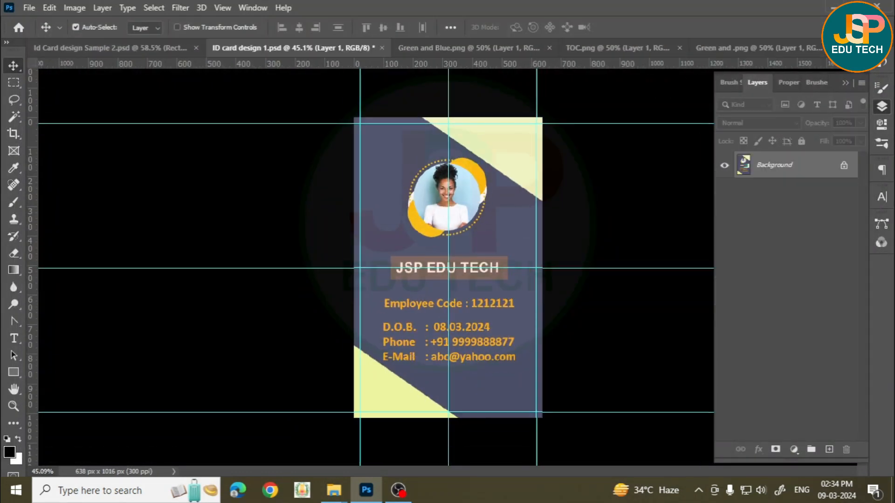
pyautogui.click(832, 48)
pyautogui.click(740, 48)
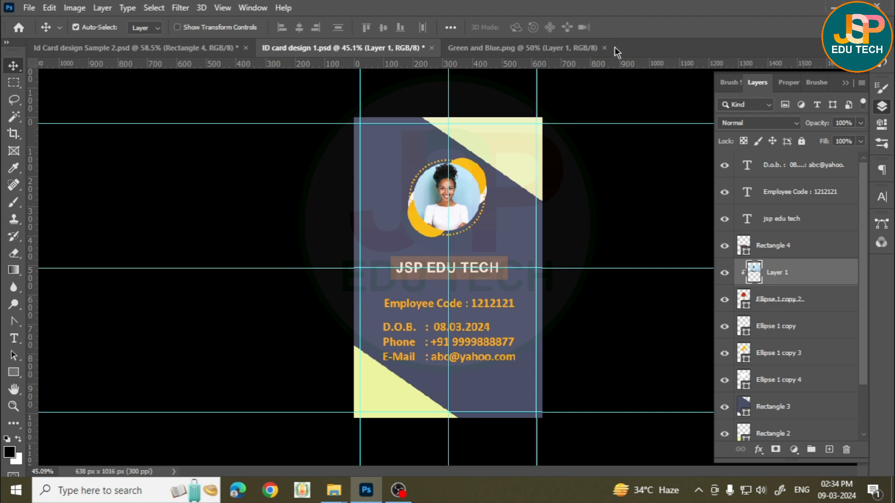
pyautogui.click(605, 48)
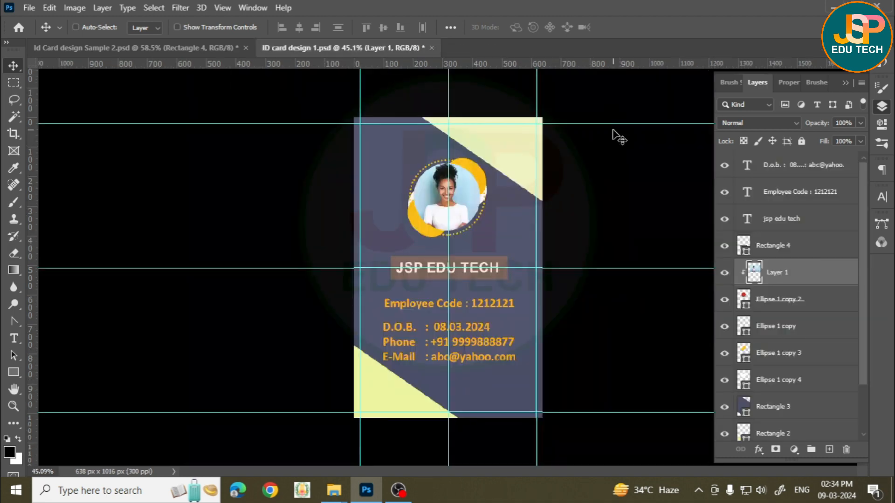
# Save the card as a JPEG copy named ID card design 1 at quality 12, replacing the existing JPG
pyautogui.hotkey('ctrl', 'shift', 's')
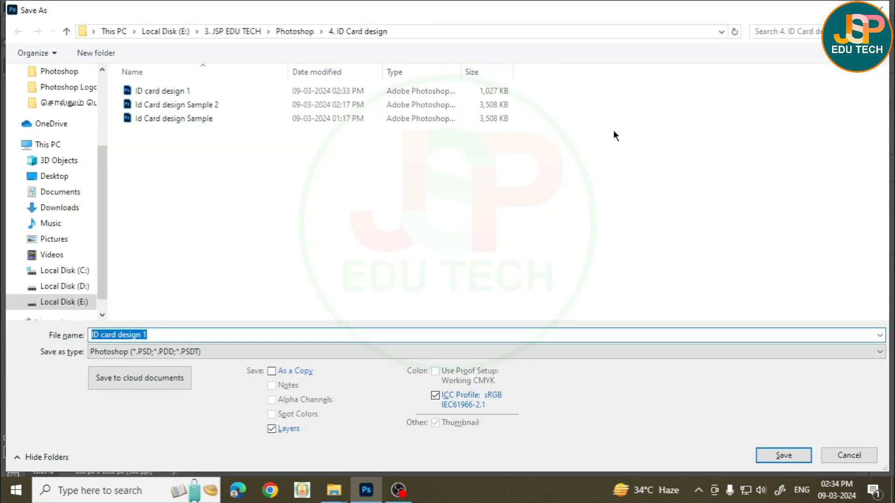
pyautogui.press('Tab')
pyautogui.hotkey('alt', 'Down')
pyautogui.press('Down')
pyautogui.press('Down')
pyautogui.press('Down')
pyautogui.press('Down')
pyautogui.press('Down')
pyautogui.press('Down')
pyautogui.press('Down')
pyautogui.press('Down')
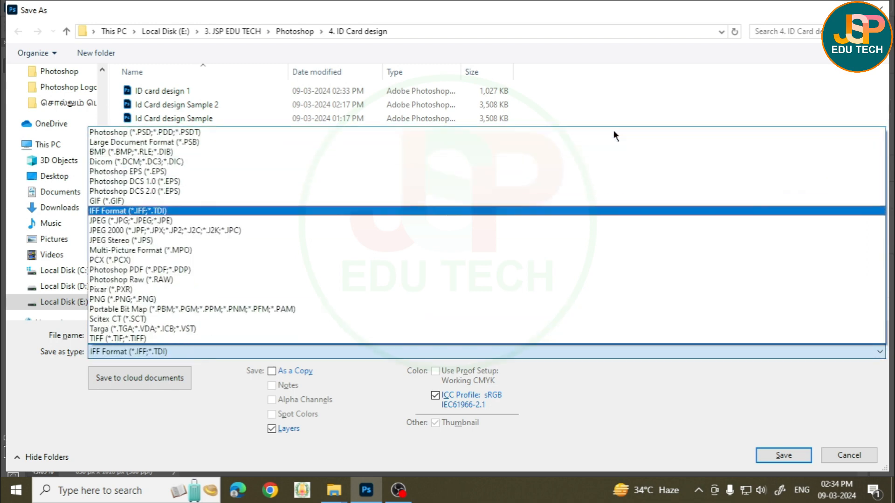
pyautogui.press('Down')
pyautogui.press('Return')
pyautogui.press('Return')
pyautogui.press('Return')
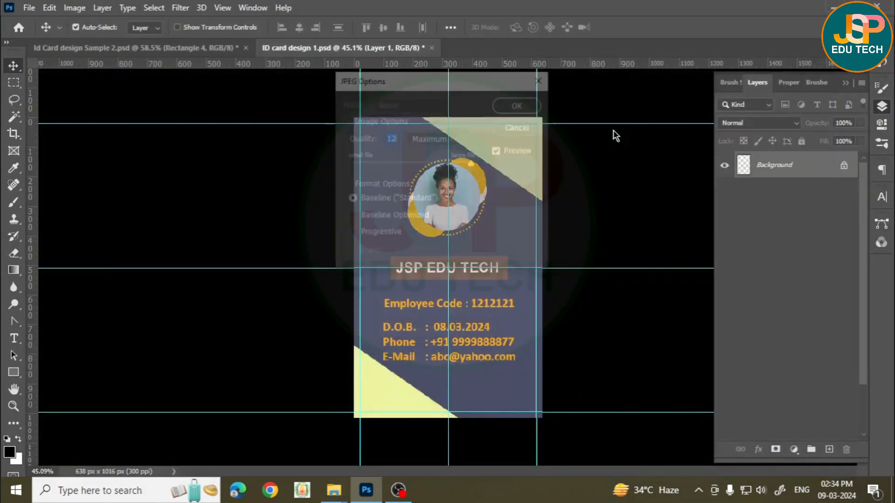
pyautogui.press('Return')
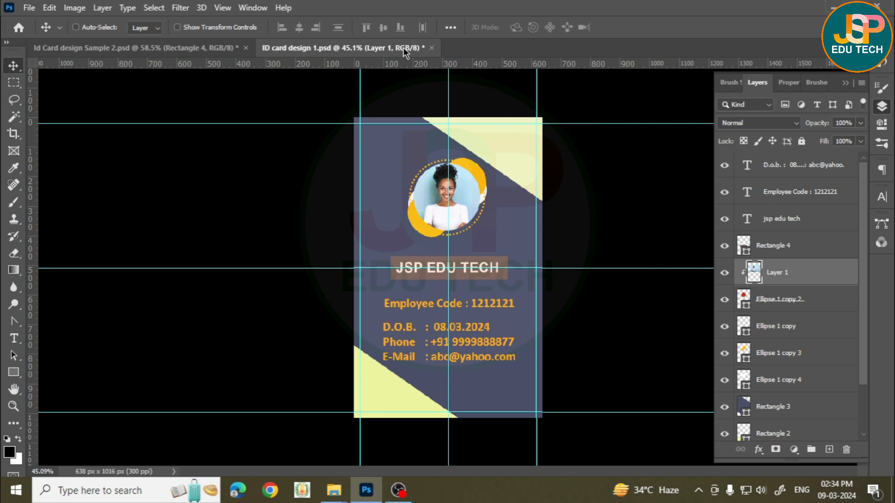
# Open the re-exported ID card design 1.jpg and compare it with the layered PSD
pyautogui.hotkey('ctrl', 'o')
pyautogui.doubleClick(216, 124)
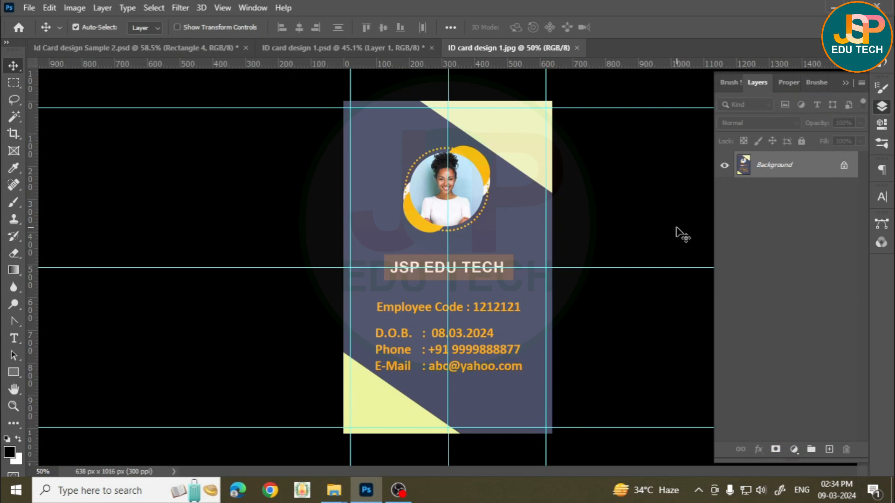
pyautogui.click(394, 51)
pyautogui.click(503, 49)
pyautogui.click(389, 48)
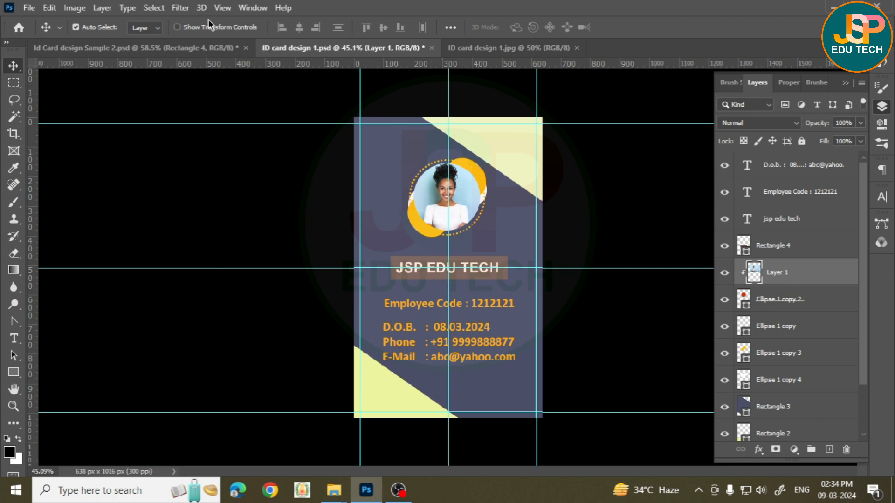
# Clear all guides from ID card design 1.psd and save the file
pyautogui.click(222, 8)
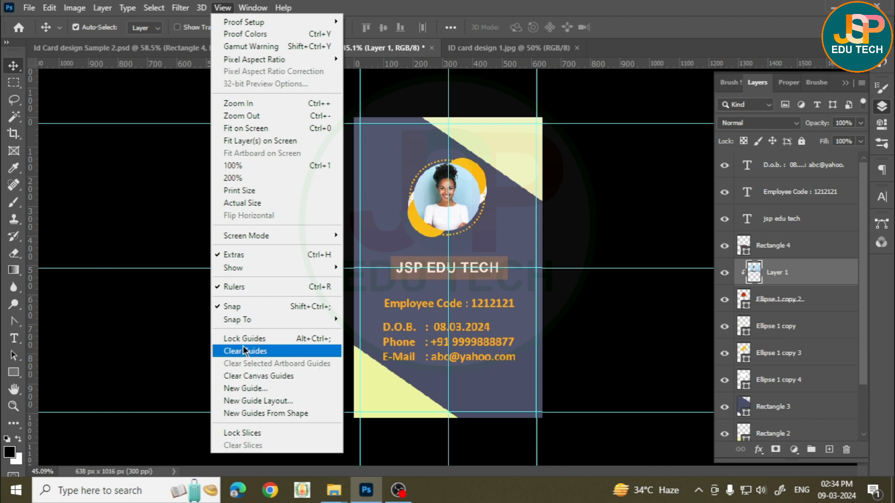
pyautogui.click(247, 352)
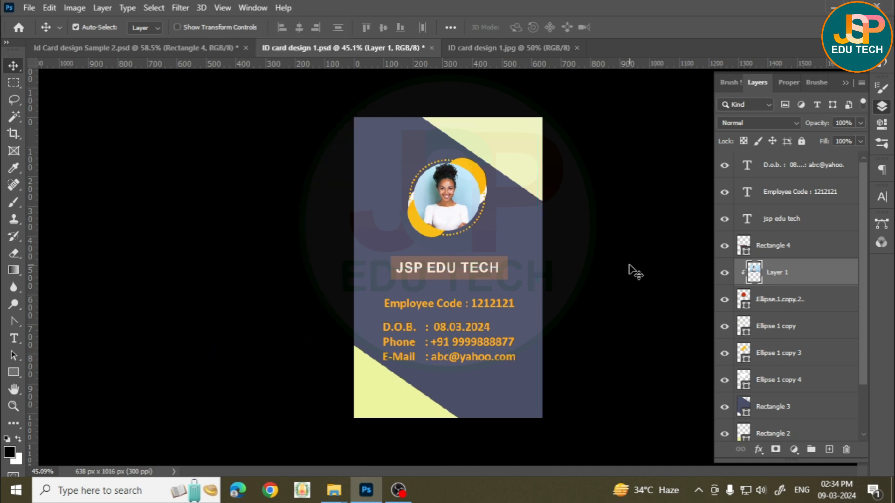
pyautogui.hotkey('ctrl', 's')
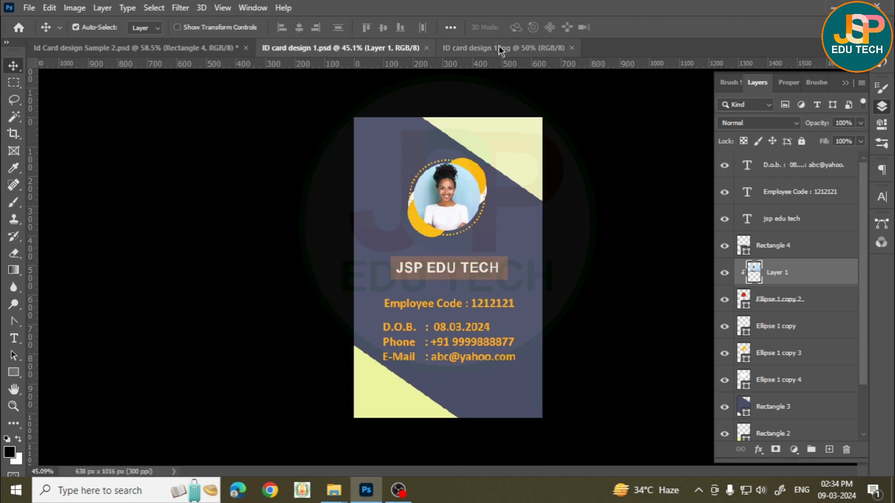